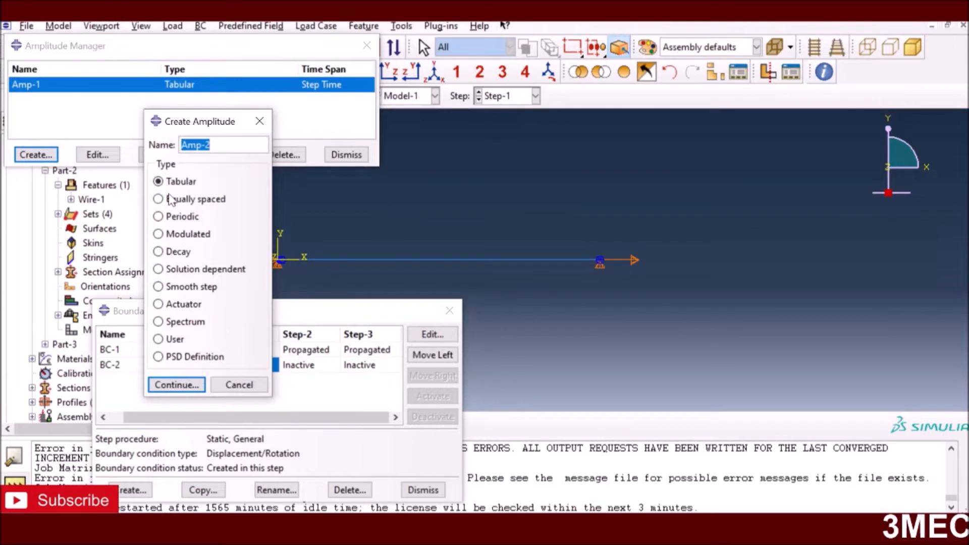
click(170, 182)
click(177, 385)
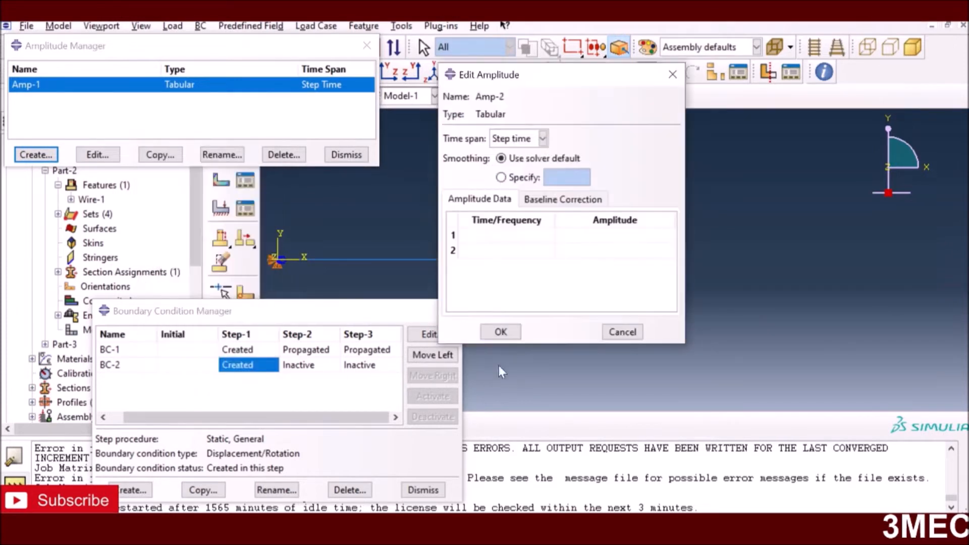
click(636, 334)
Step: Check the tabular data of amplitude Amp-1, and close the amplitude and boundary condition managers
click(98, 154)
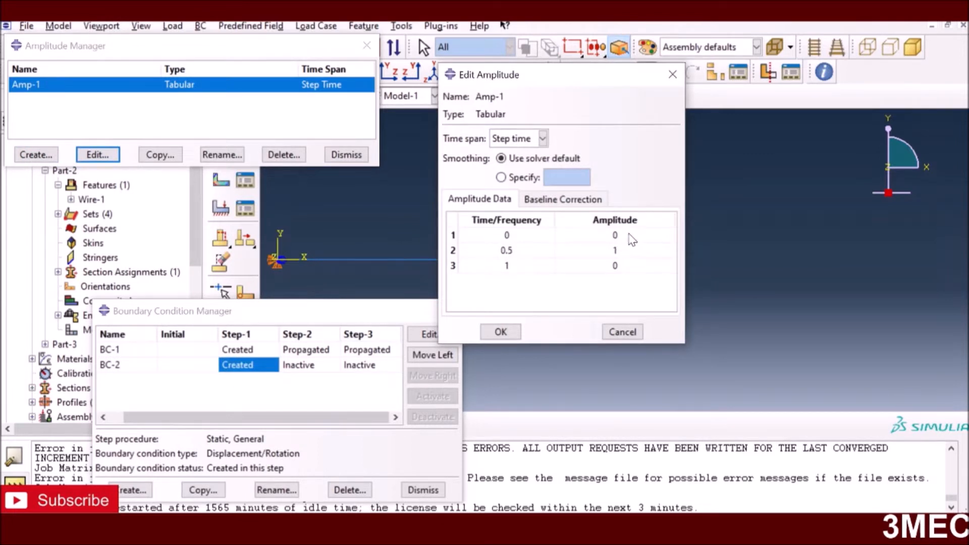
click(507, 265)
text(1)
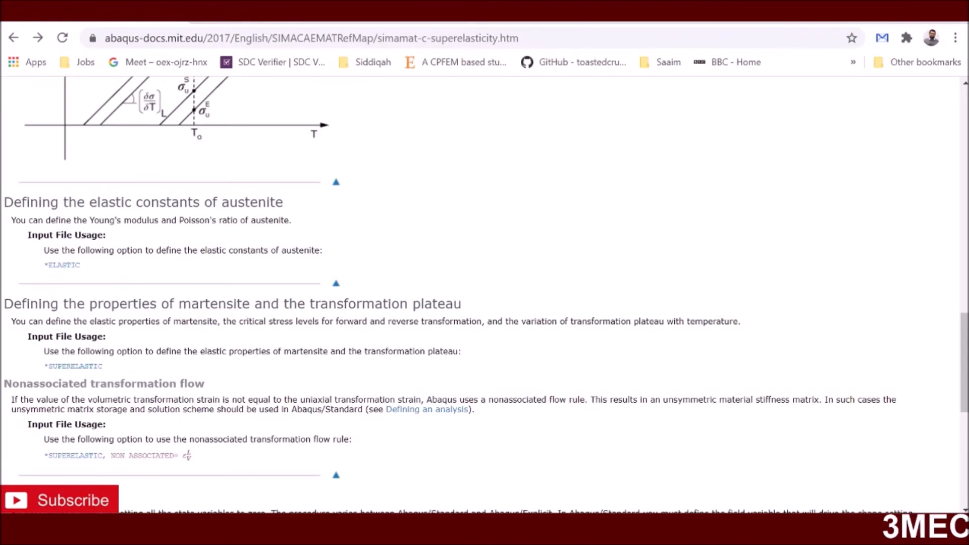
scroll(248, 319, up, 15)
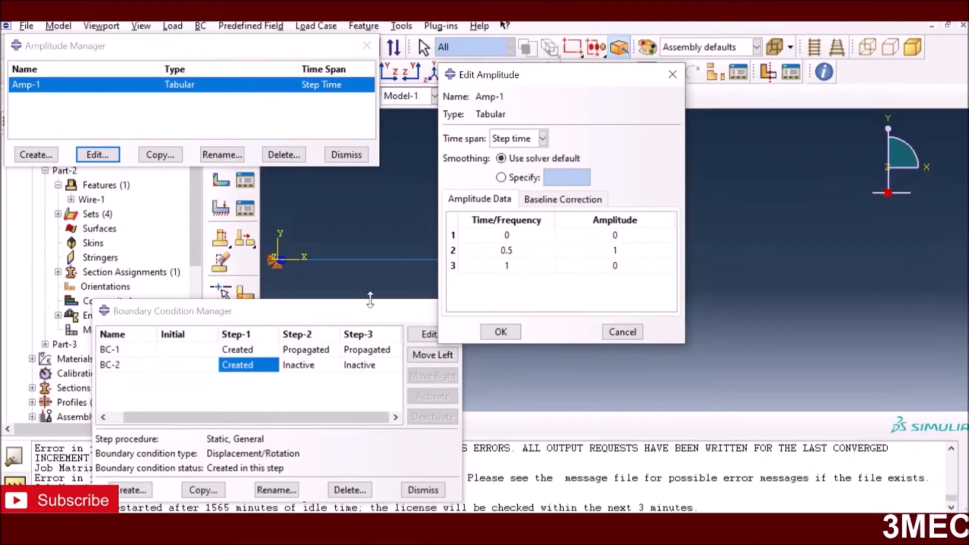
click(500, 331)
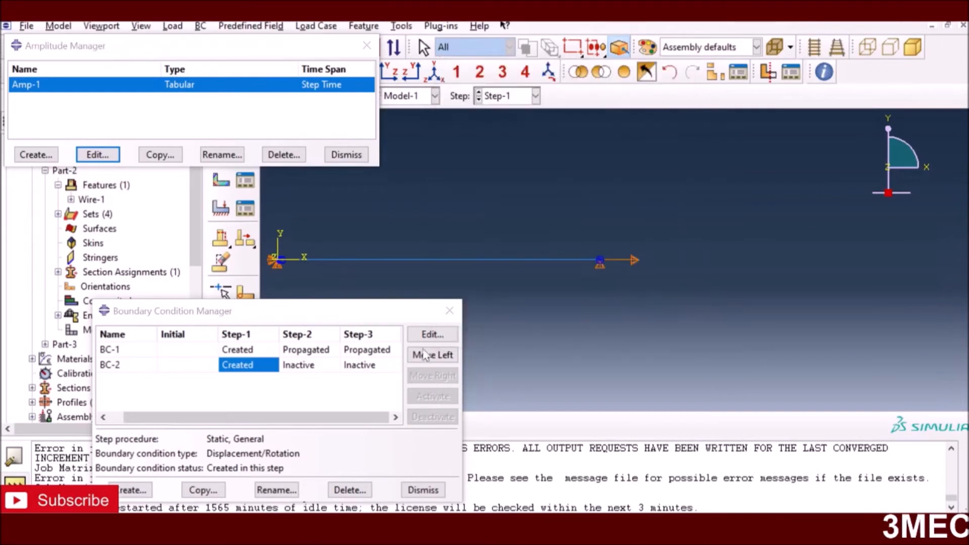
click(450, 311)
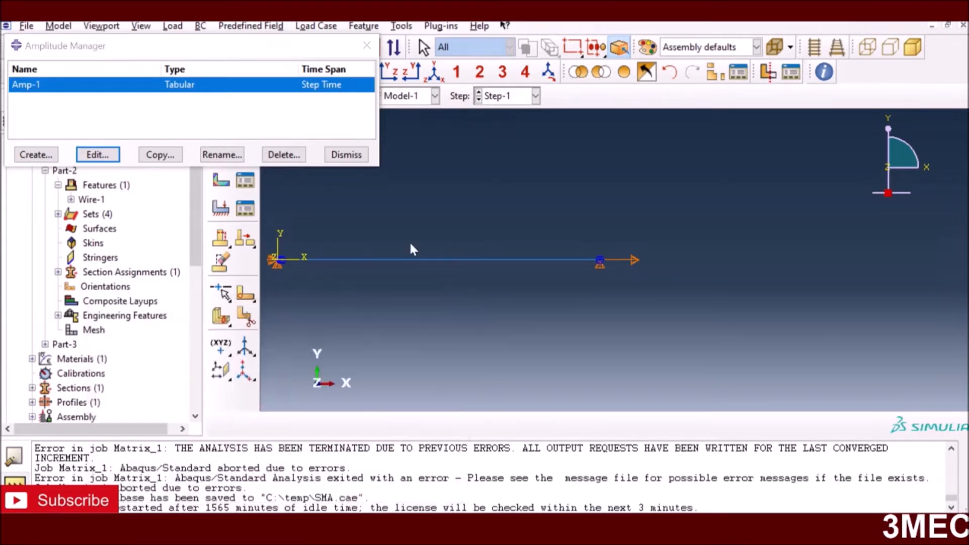
click(346, 155)
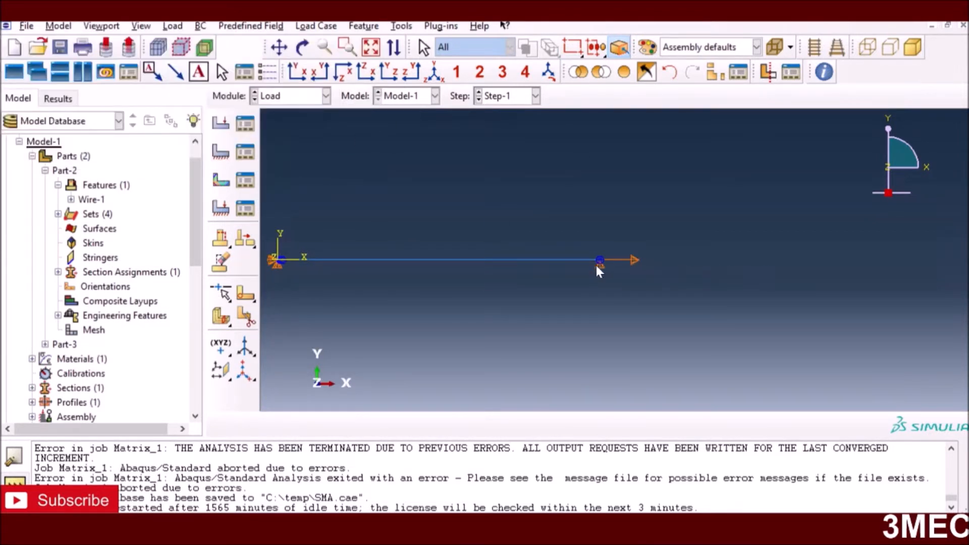
Step: Switch to the Mesh module and set the meshing object from the assembly to the part
click(291, 96)
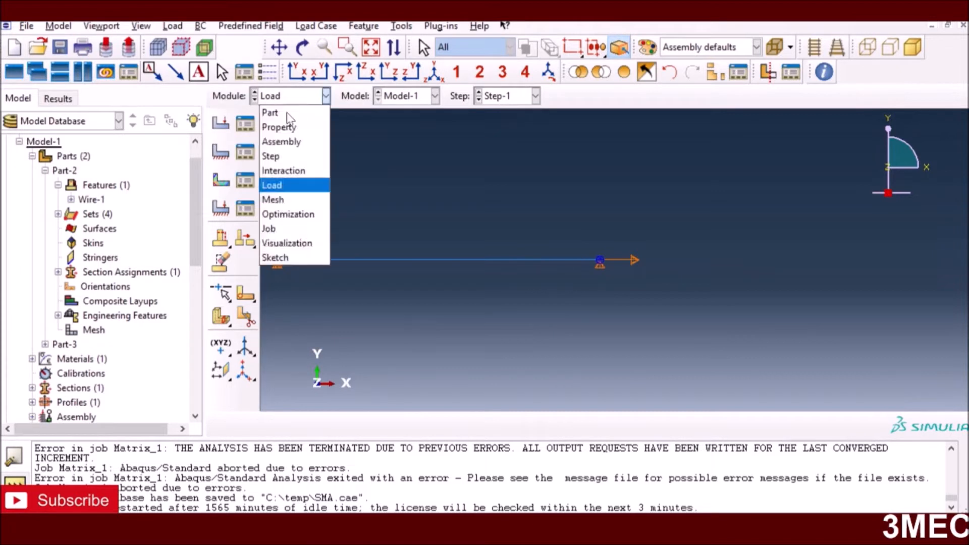
click(286, 199)
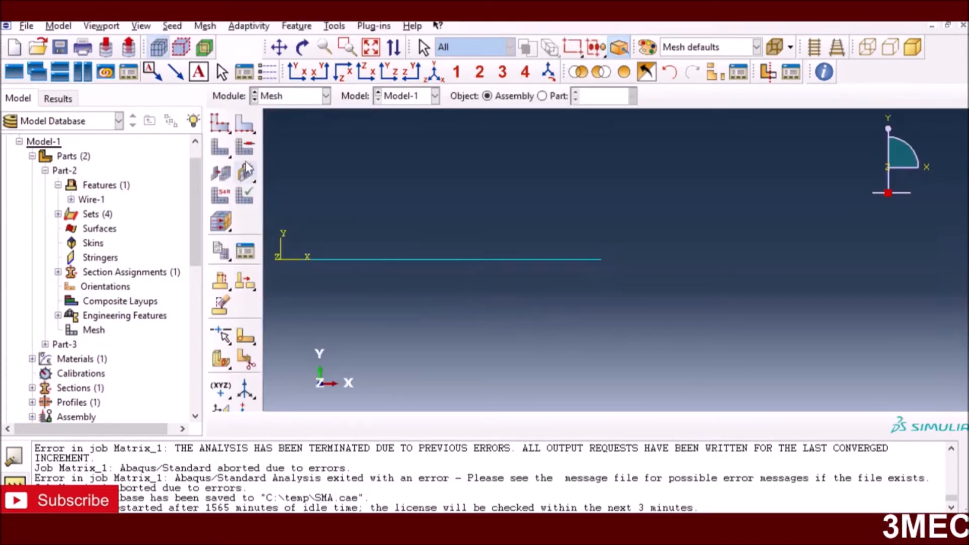
click(220, 123)
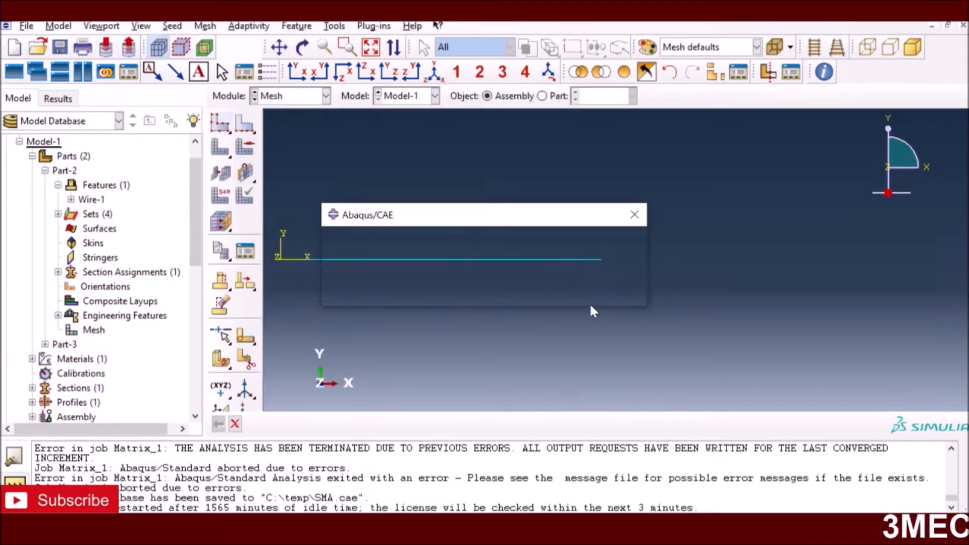
click(483, 294)
click(541, 96)
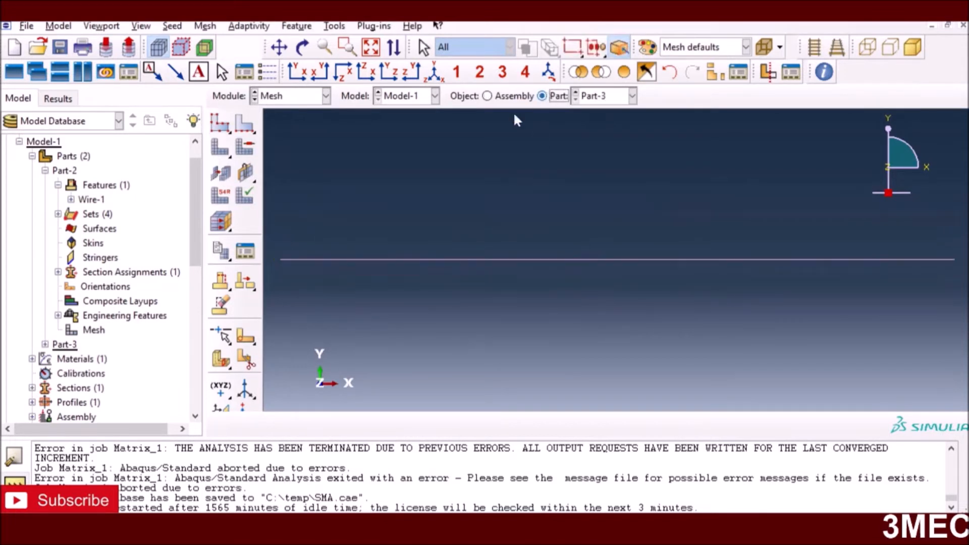
Step: Seed Part-3 with an approximate global size of 6 and mesh the part
click(220, 122)
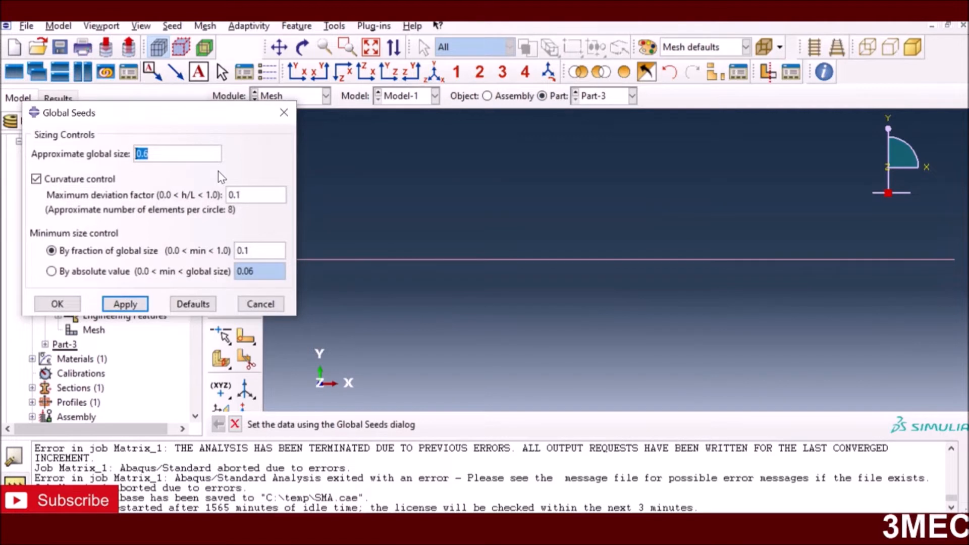
text(6)
click(57, 304)
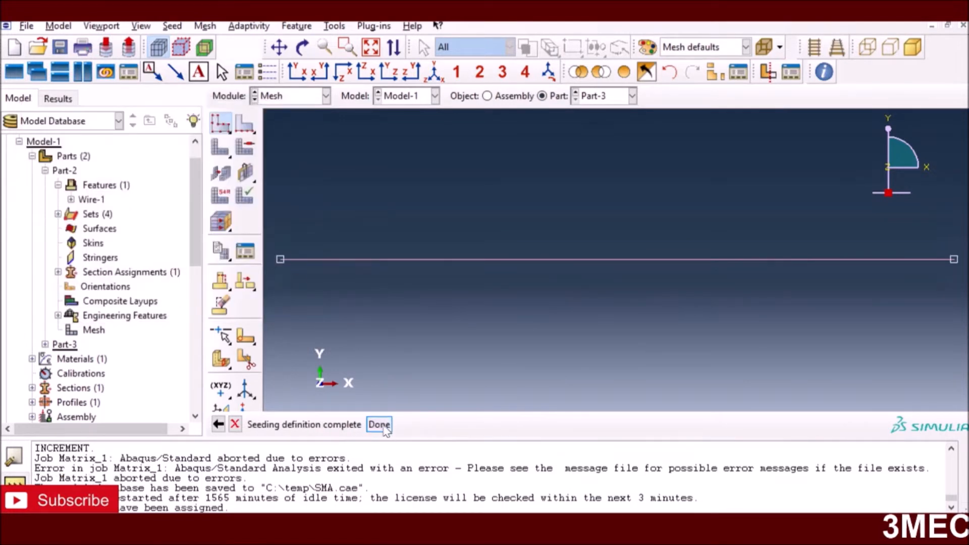
click(379, 424)
click(221, 148)
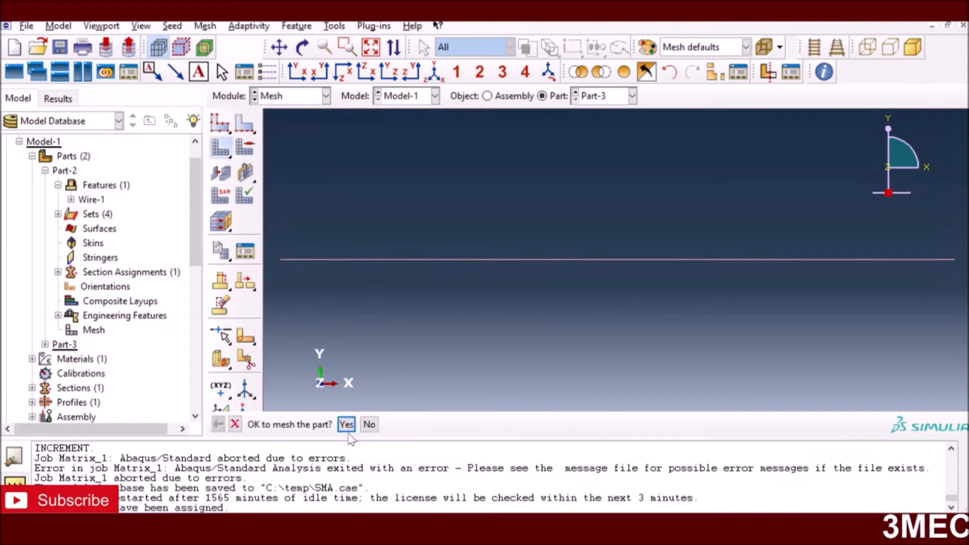
click(346, 425)
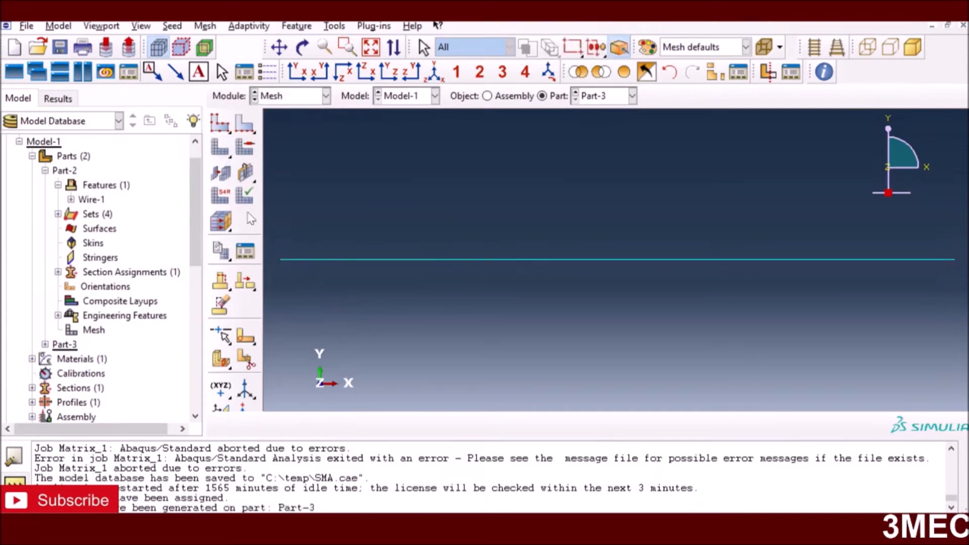
Step: Assign the Truss family with standard, linear T2D2 elements to Part-3
click(223, 195)
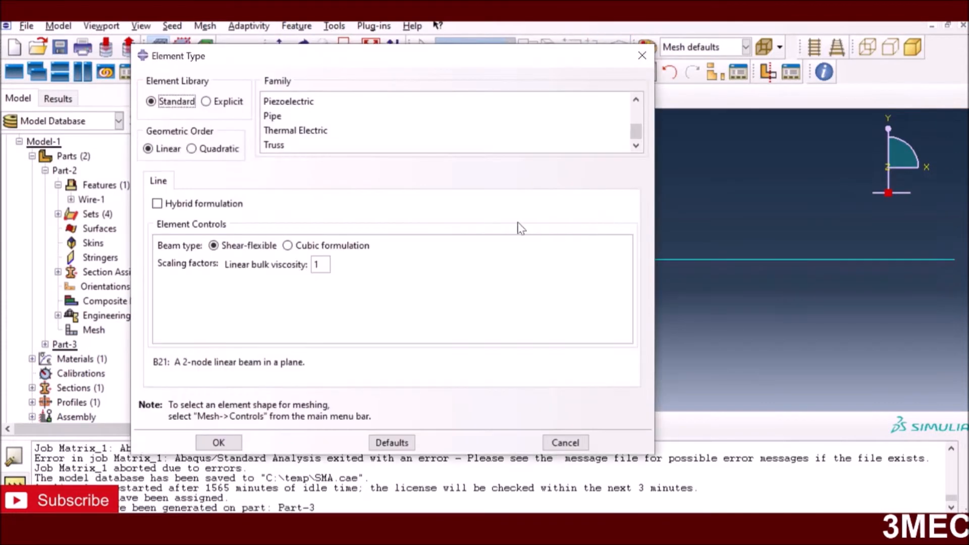
click(278, 145)
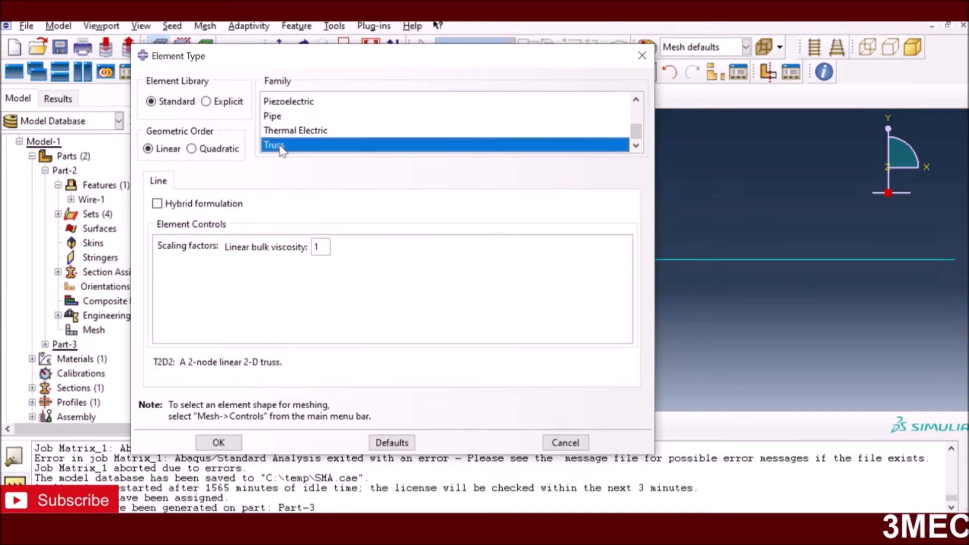
click(218, 443)
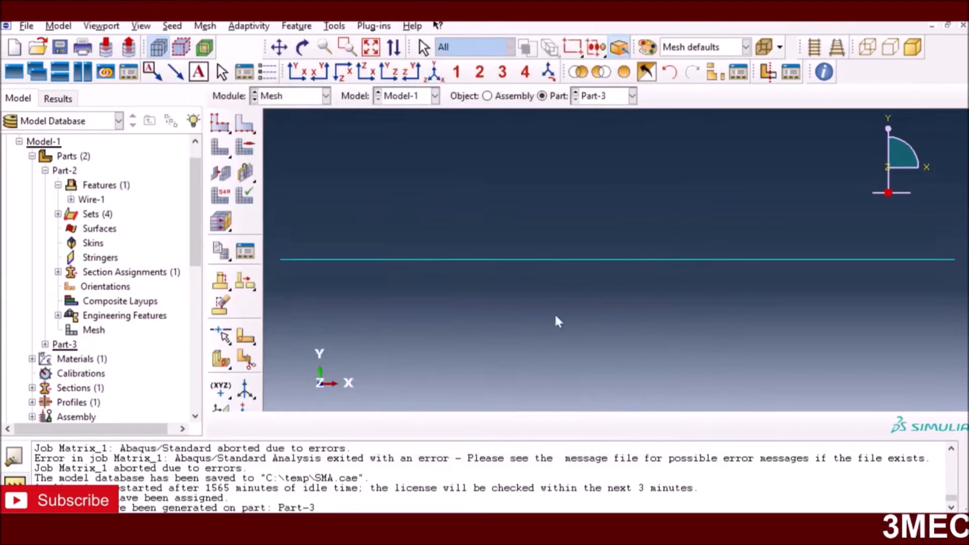
Step: Display Part-2 as the current part in the Mesh module
click(291, 100)
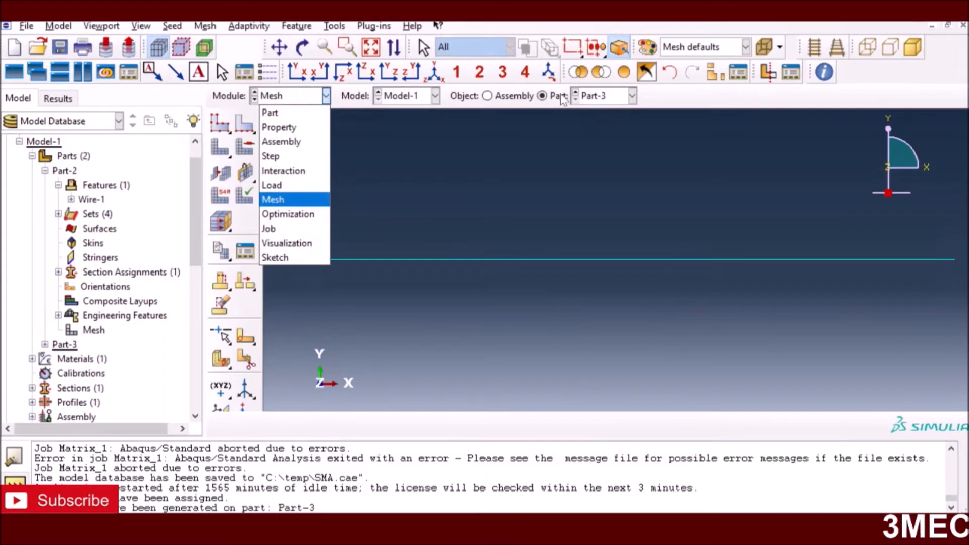
click(623, 96)
click(609, 96)
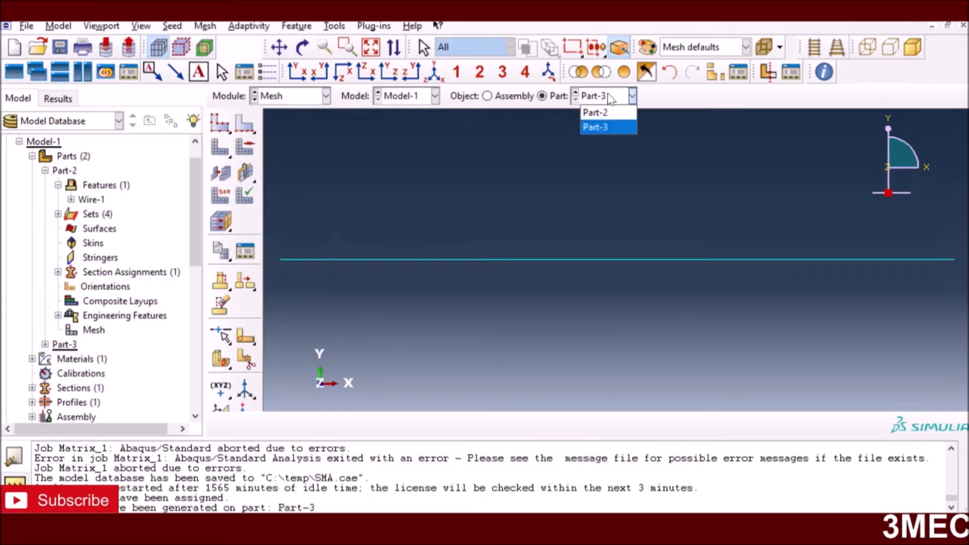
click(595, 113)
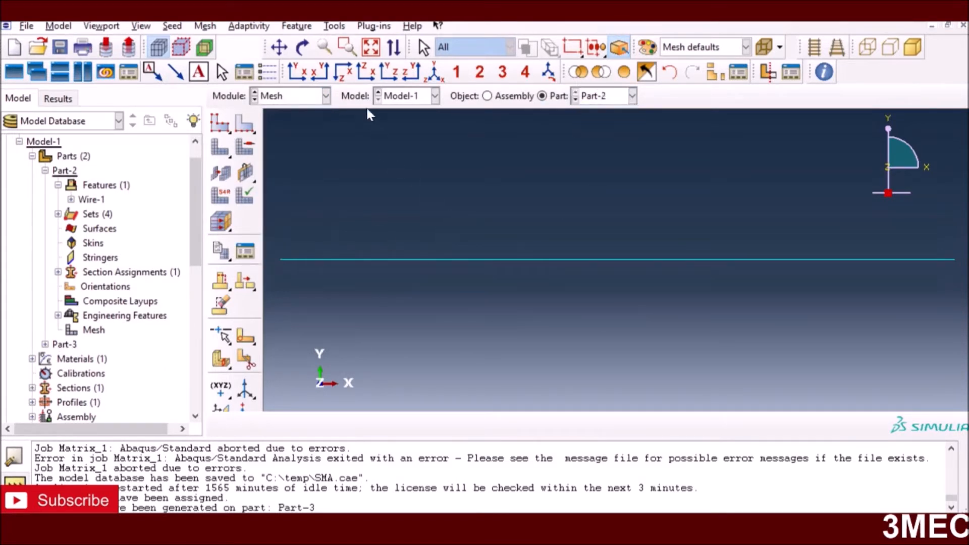
Step: Submit the SMA_trial1 job for analysis from the Job module and monitor its run
click(297, 99)
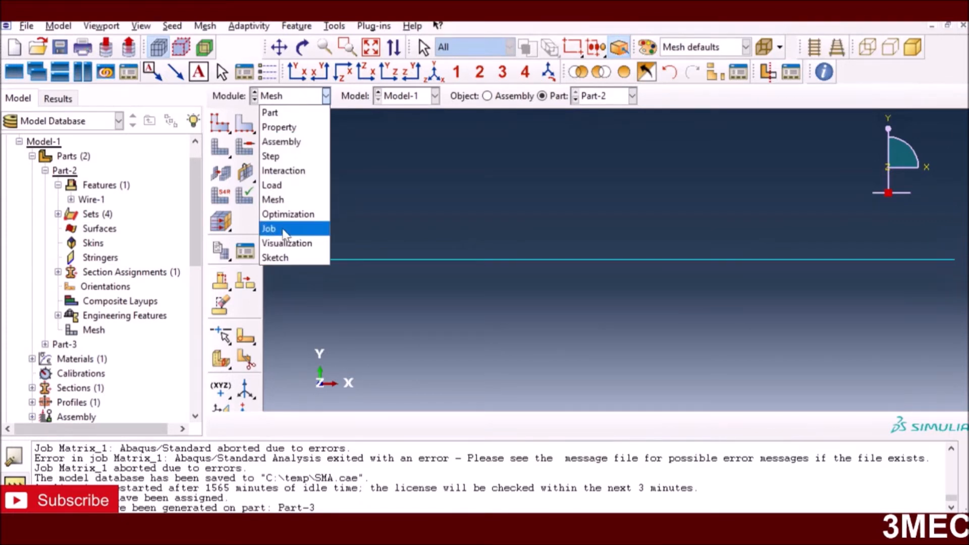
click(286, 230)
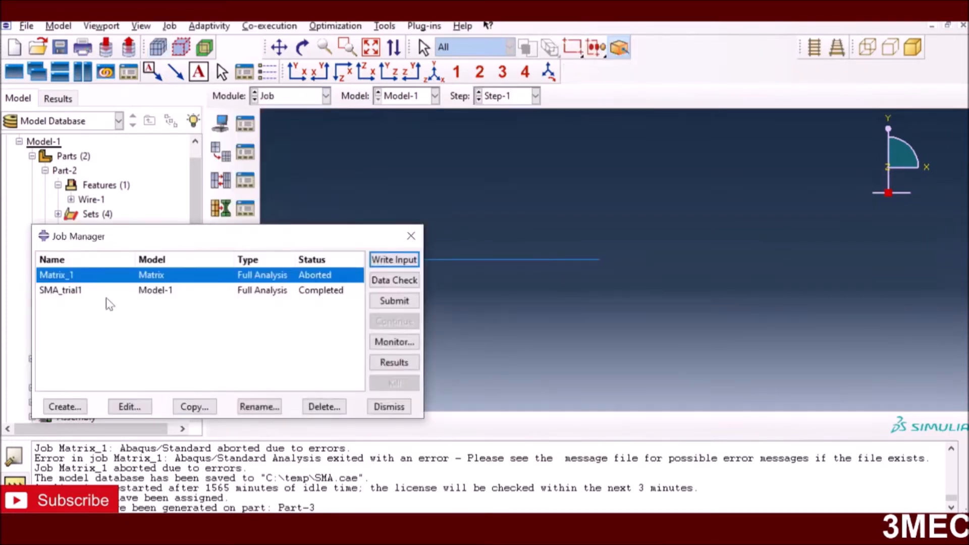
click(88, 293)
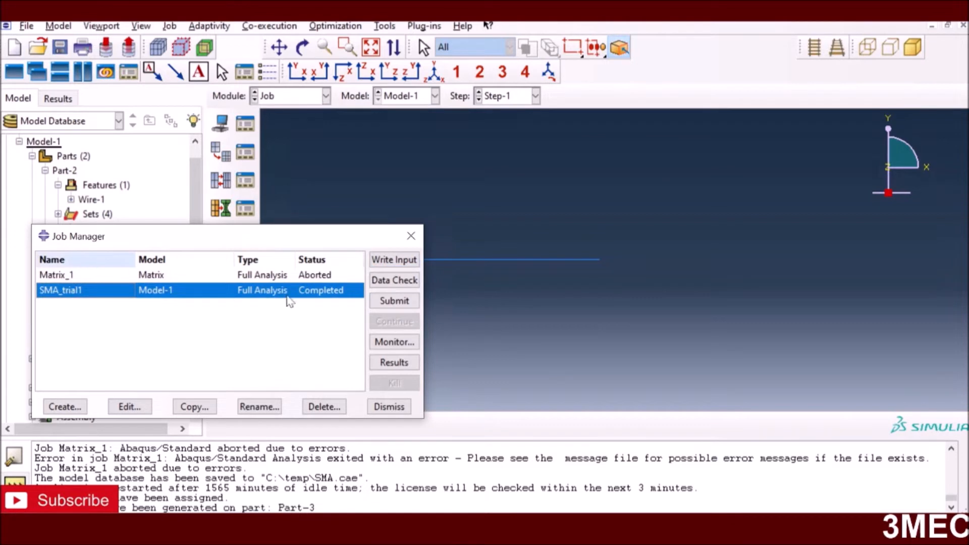
click(396, 301)
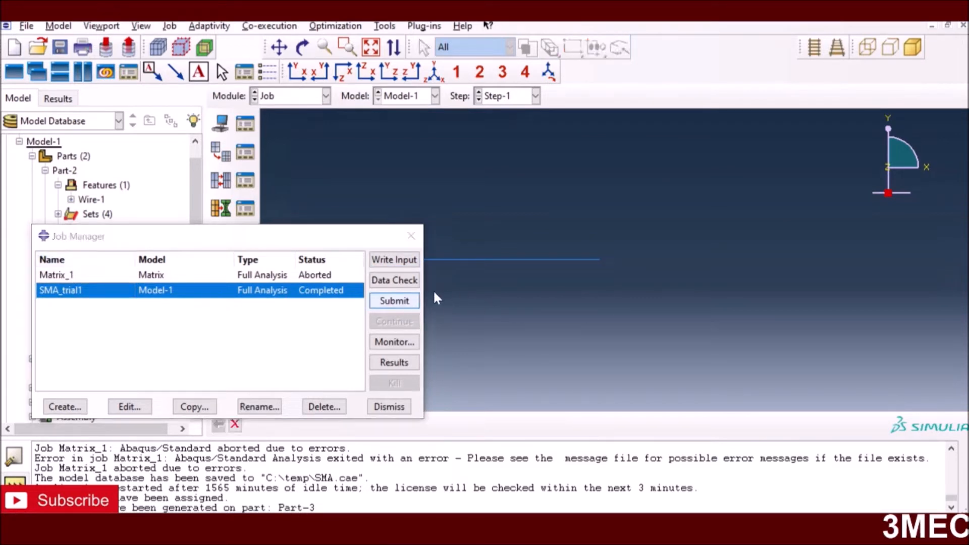
click(856, 181)
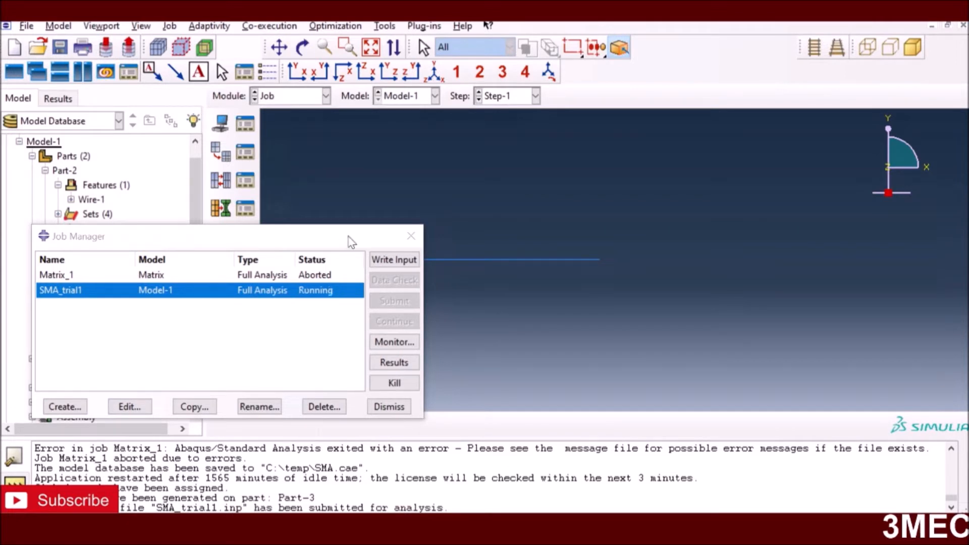
click(394, 342)
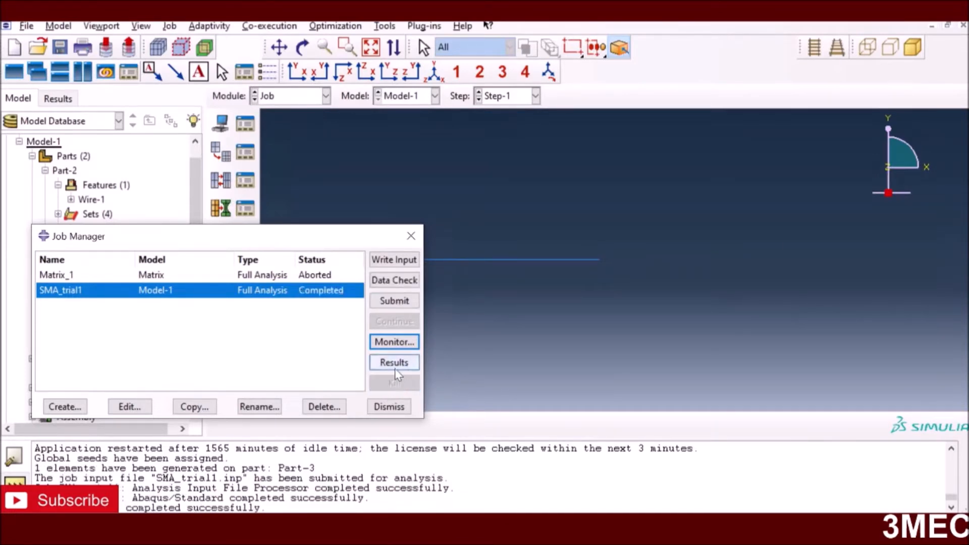
Step: Open the SMA_trial1 results, plot the Mises stress contours, and advance frame by frame from the first frame
click(396, 365)
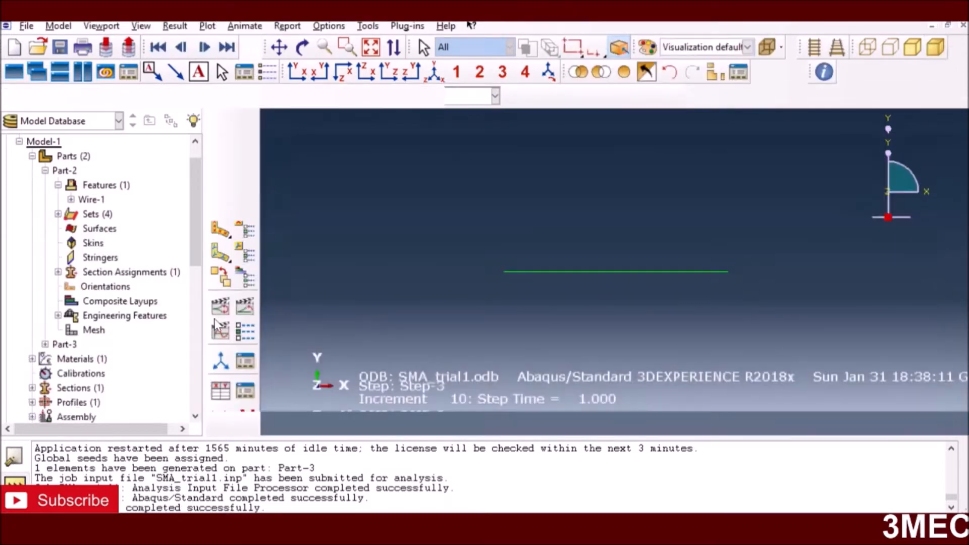
click(222, 235)
click(773, 124)
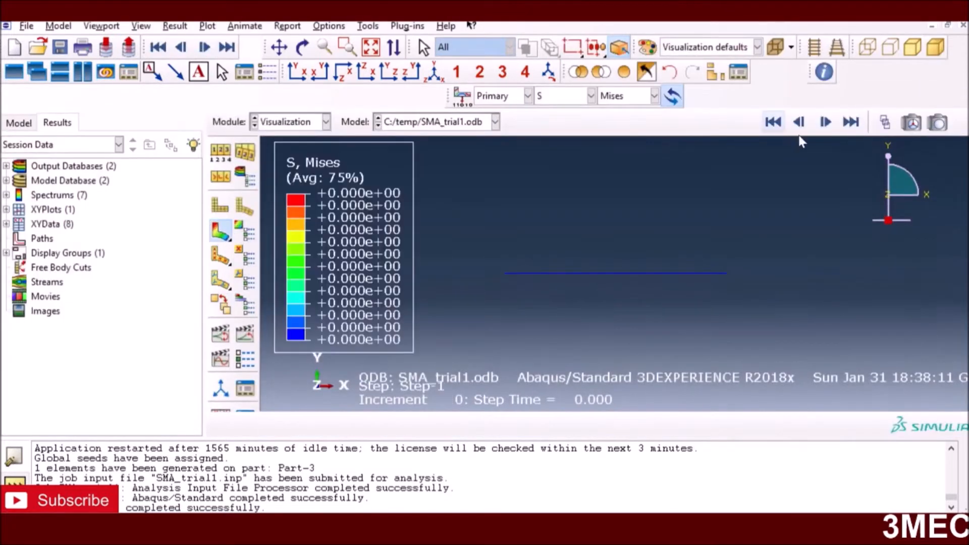
click(824, 125)
click(824, 125)
click(824, 125)
click(825, 125)
click(825, 123)
click(824, 123)
click(824, 123)
click(824, 123)
click(824, 123)
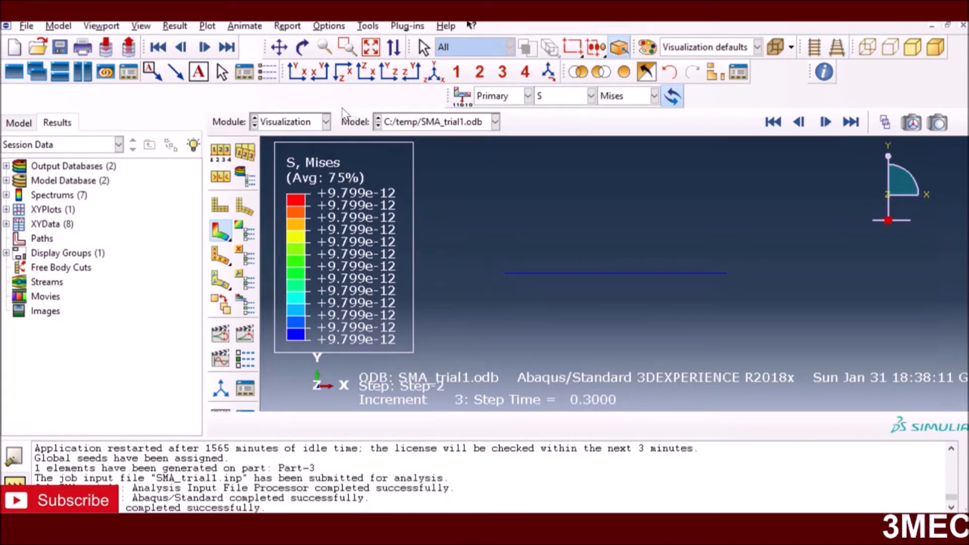
Step: Extract and save integration-point S11 and LE11 XY data from the ODB field output for element label 1 of PART-1-1
click(375, 28)
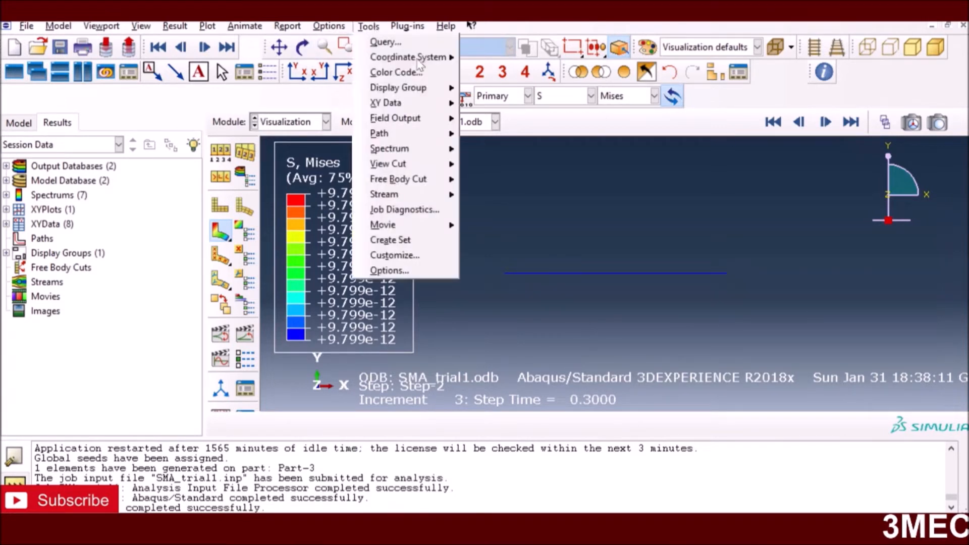
mouse_move(421, 104)
click(506, 108)
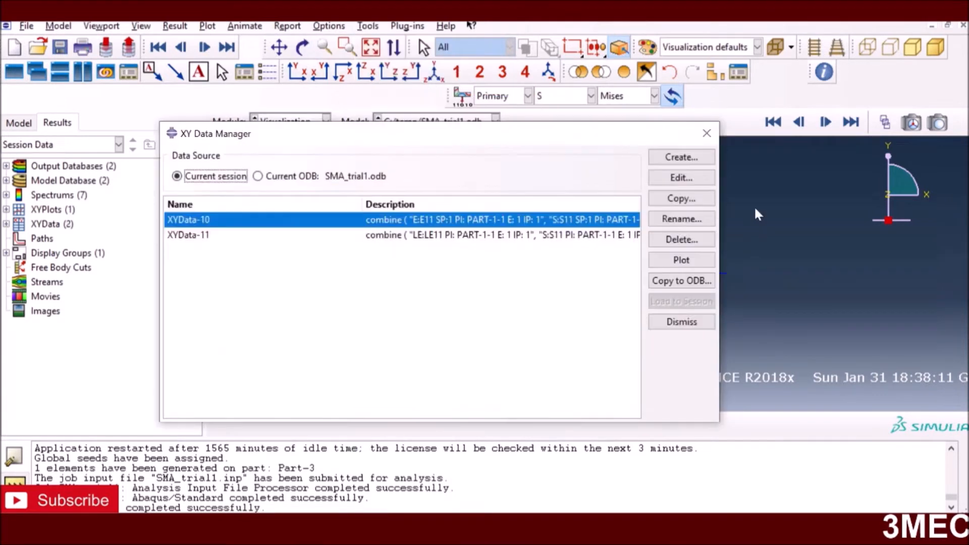
click(677, 157)
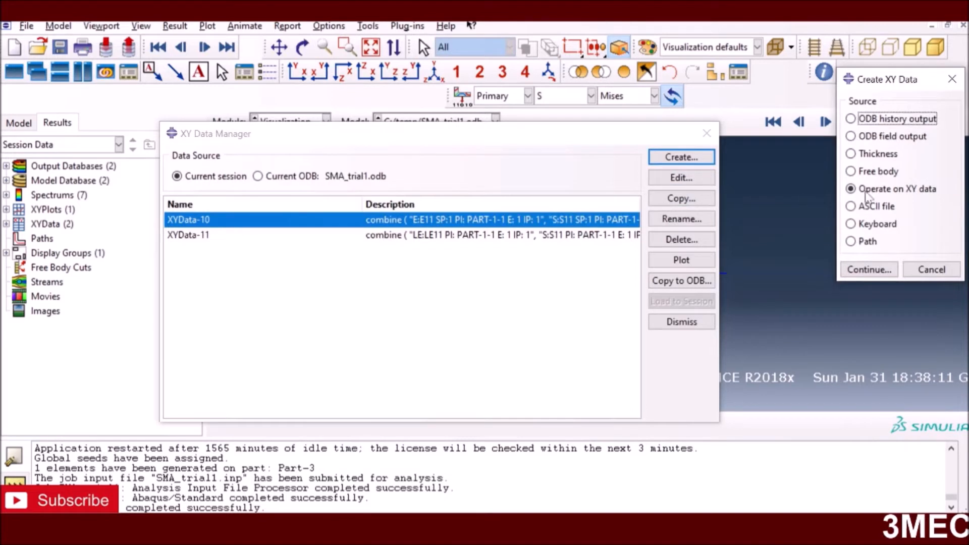
key(Down)
click(870, 269)
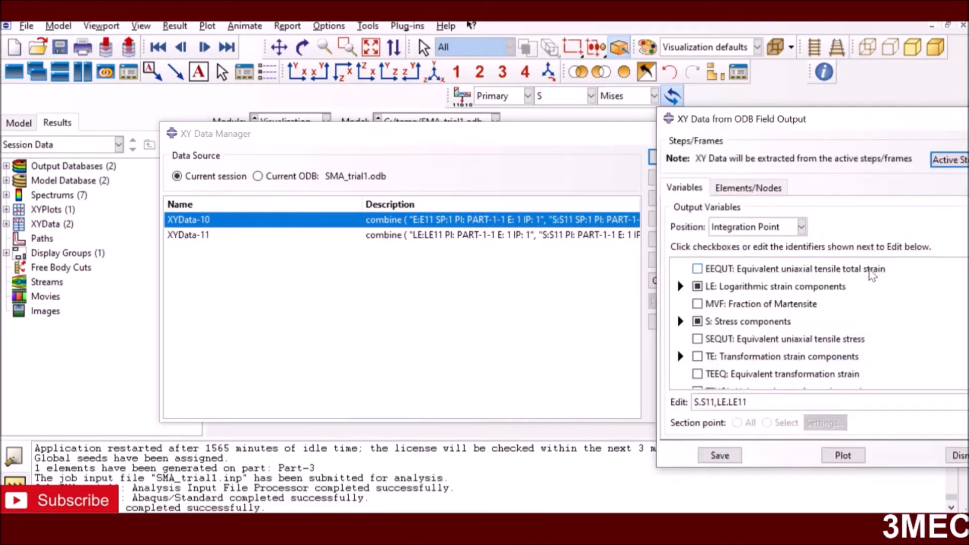
click(731, 186)
click(719, 261)
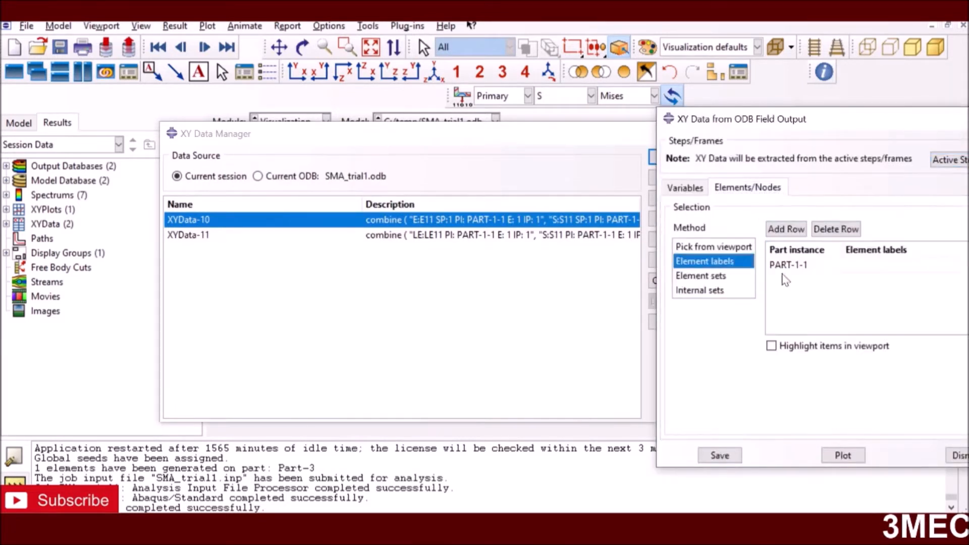
click(844, 264)
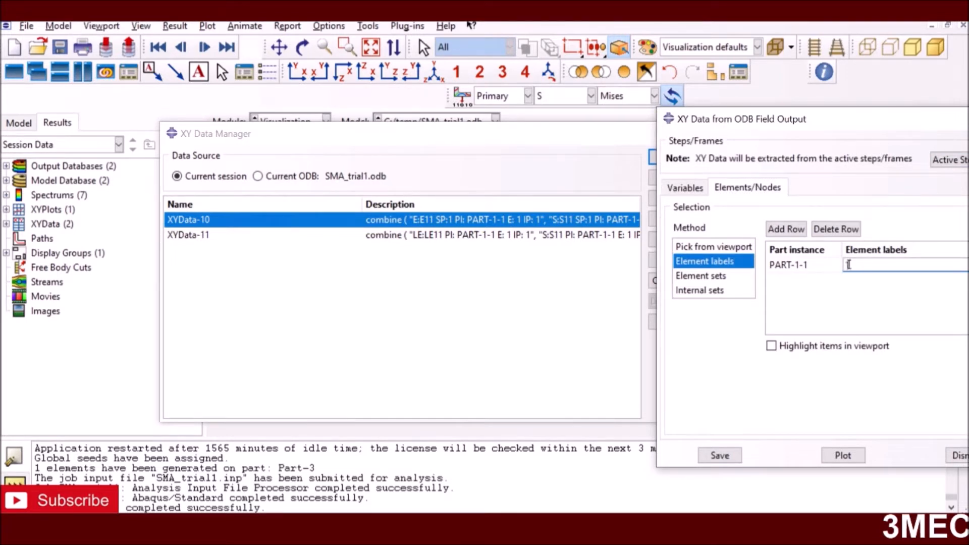
text(1)
click(720, 456)
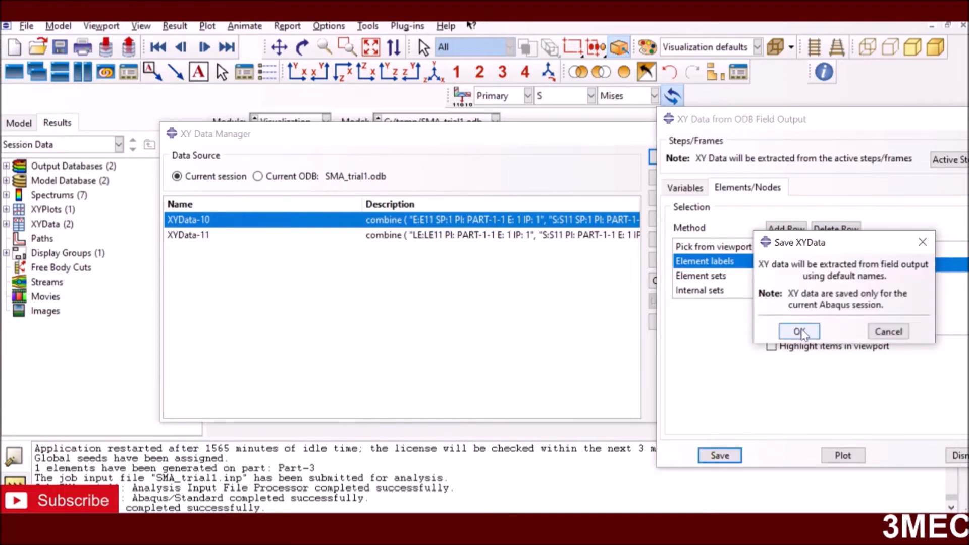
click(801, 331)
click(958, 457)
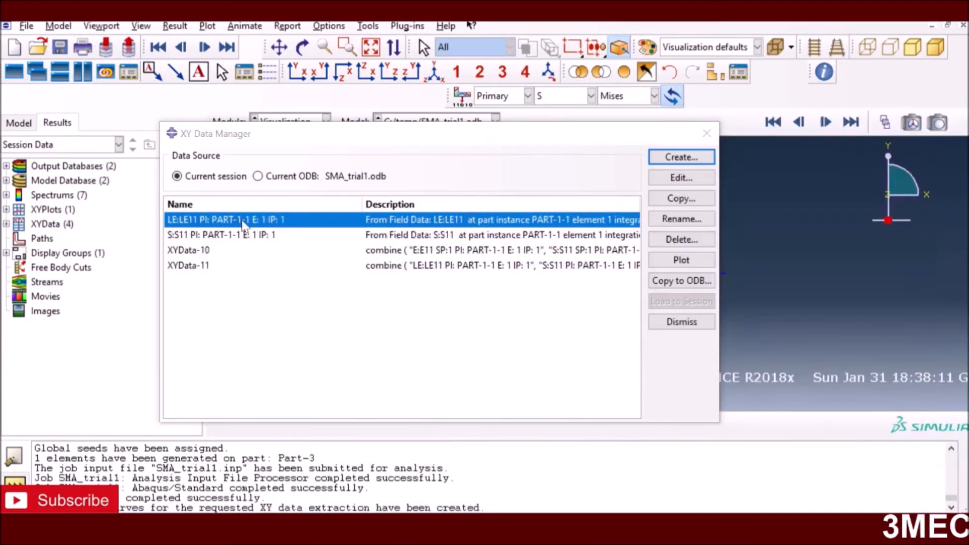
Step: Operate on XY data with a combine expression pairing the LE11 strain curve with the S11 stress curve
click(671, 160)
click(904, 192)
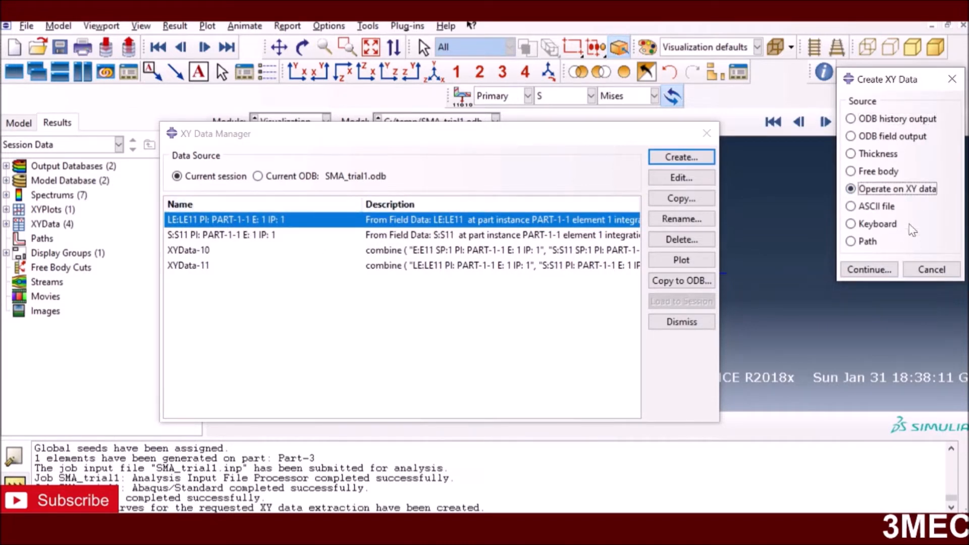
click(861, 269)
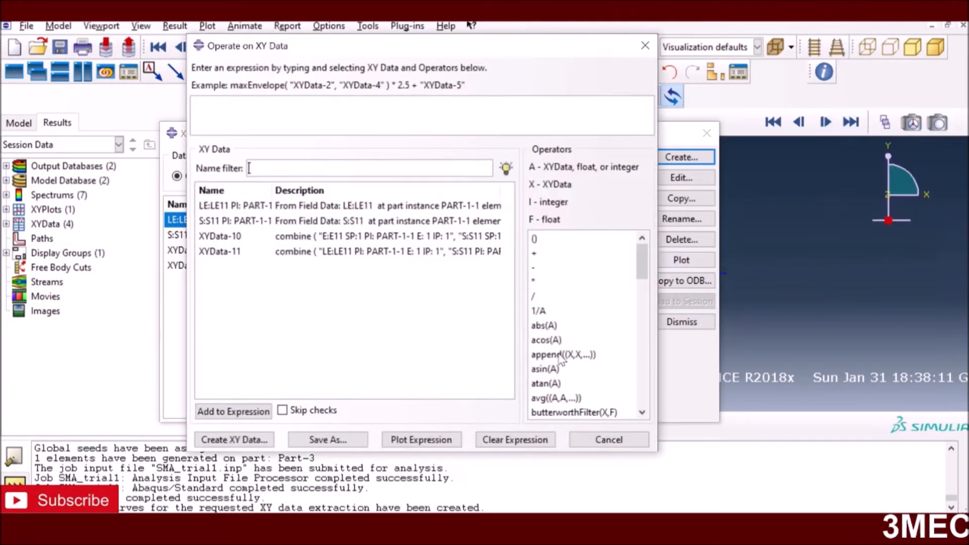
scroll(564, 367, down, 1)
click(559, 369)
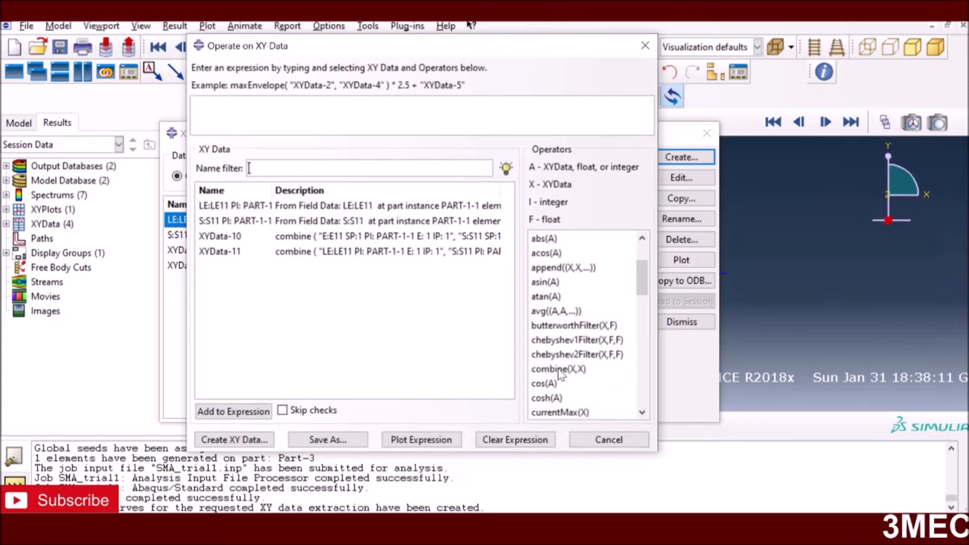
click(255, 209)
text(,)
click(249, 220)
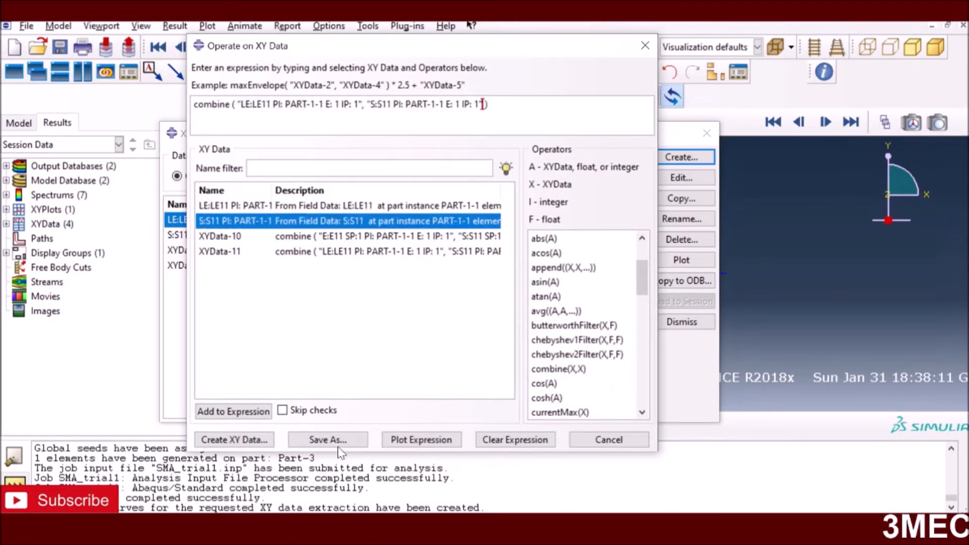
Step: Save the combined expression as XYData-1, plot the stress-strain curve, and close the XY Data Manager
click(331, 440)
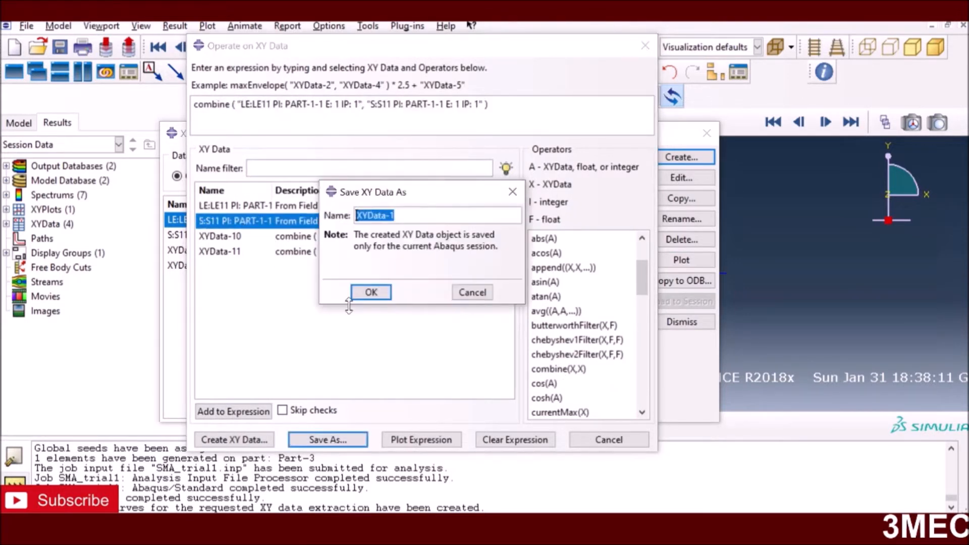
click(371, 293)
click(608, 439)
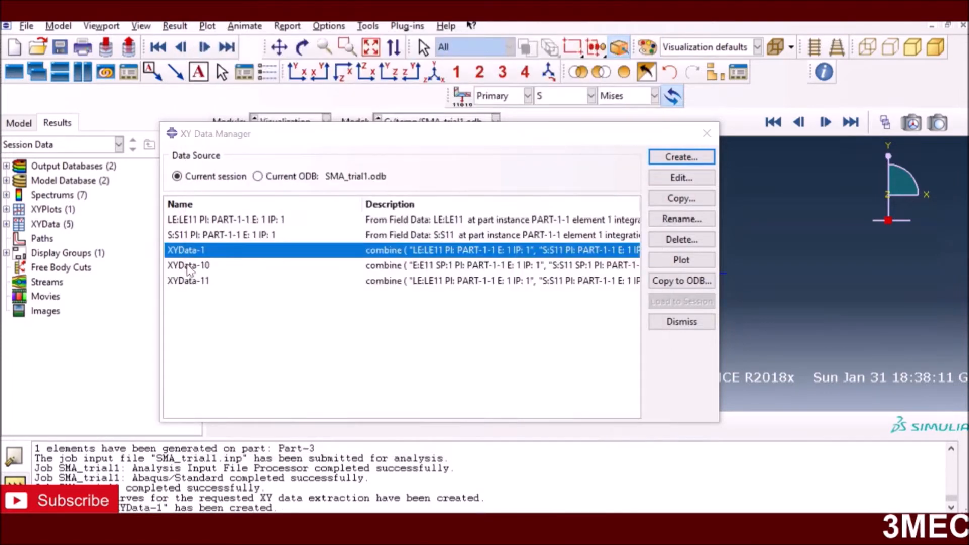
click(682, 260)
click(681, 321)
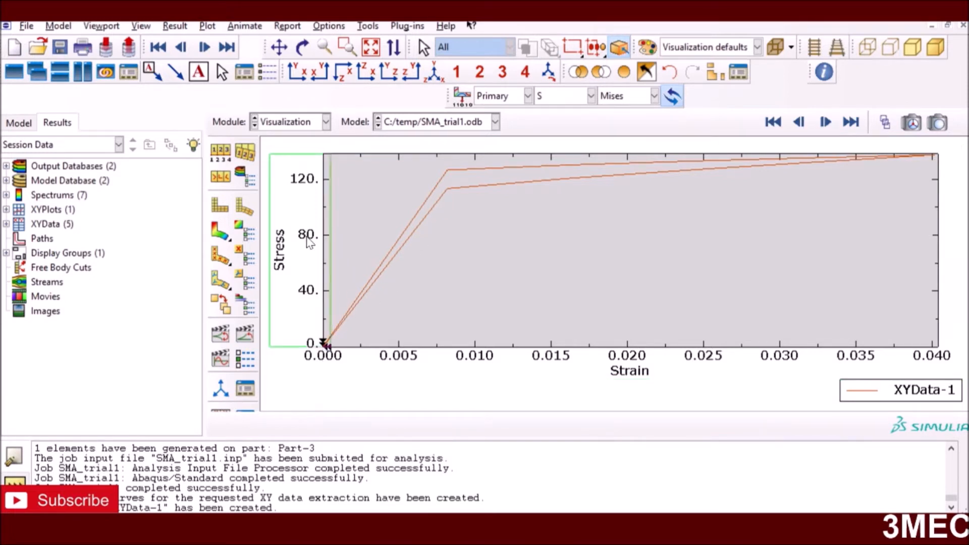
Step: Set the U1 displacement of boundary condition BC-2 in Step-1 to 5 from the Load module
click(327, 123)
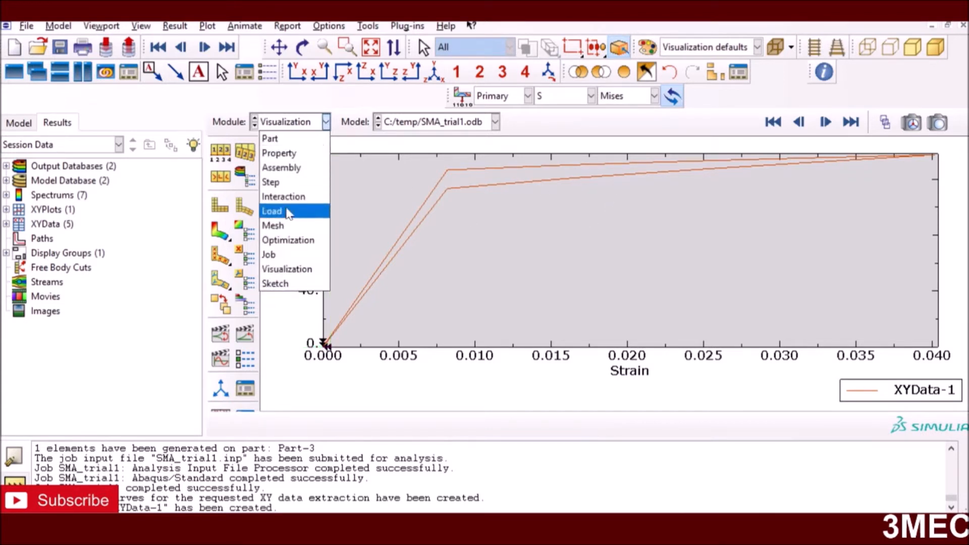
click(283, 211)
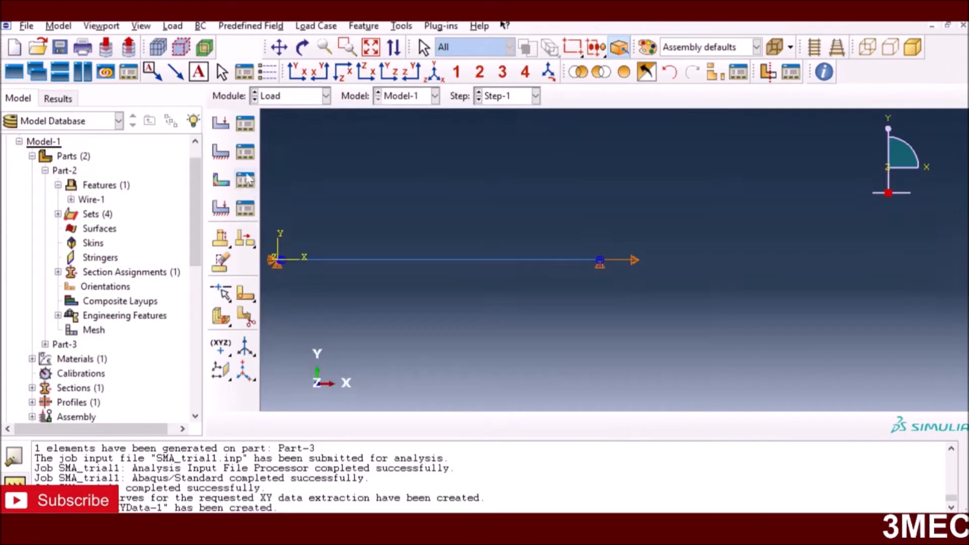
click(245, 152)
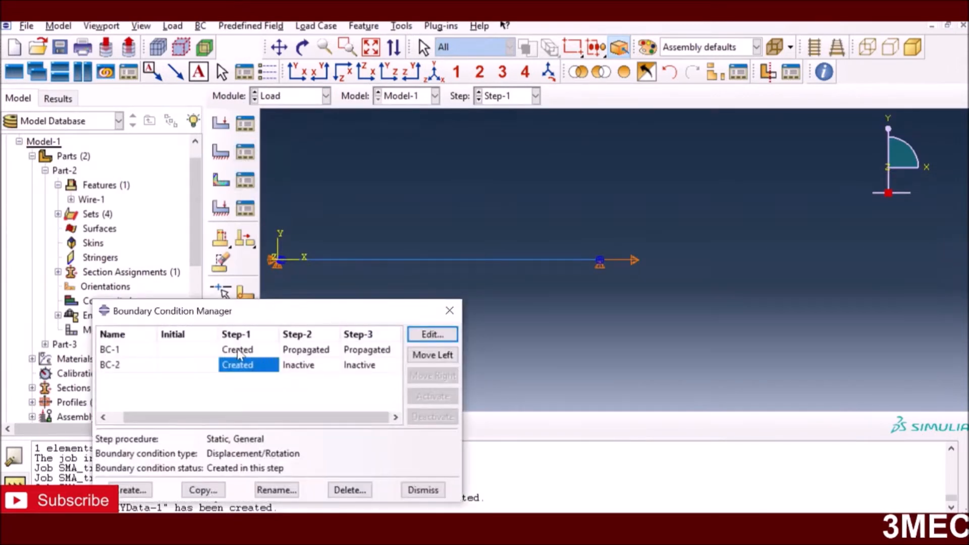
click(416, 338)
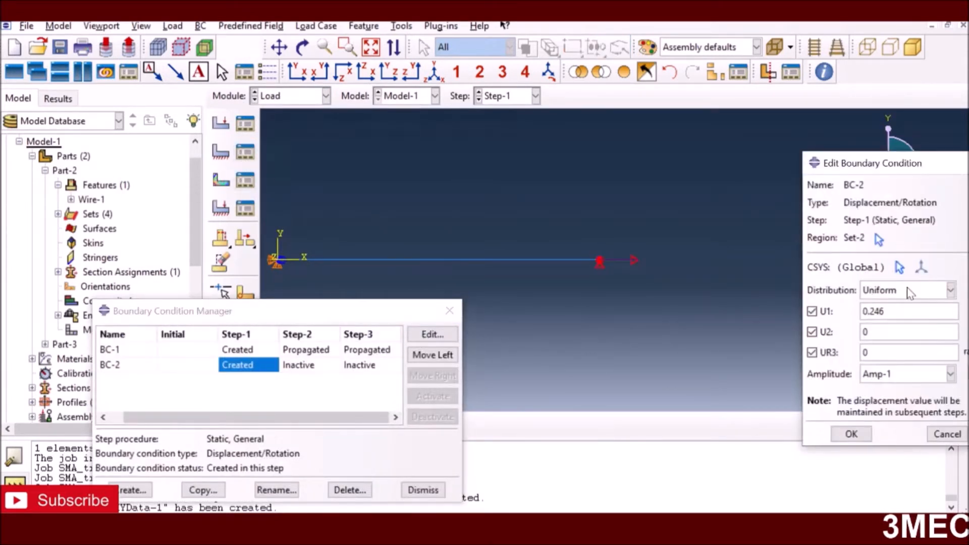
double_click(877, 311)
text(5)
click(851, 434)
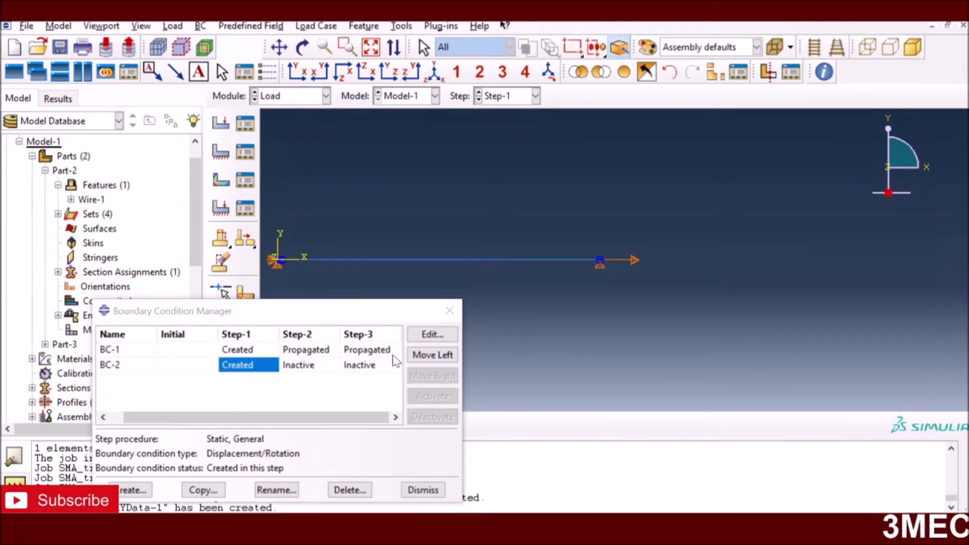
click(423, 490)
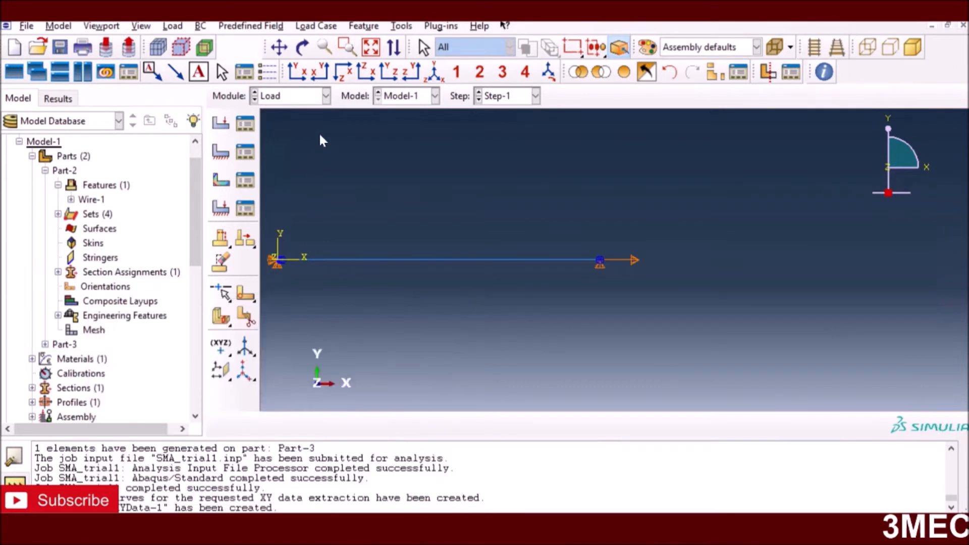
Step: Resubmit the SMA_trial1 job from the Job module and open its results once the analysis is done
click(328, 96)
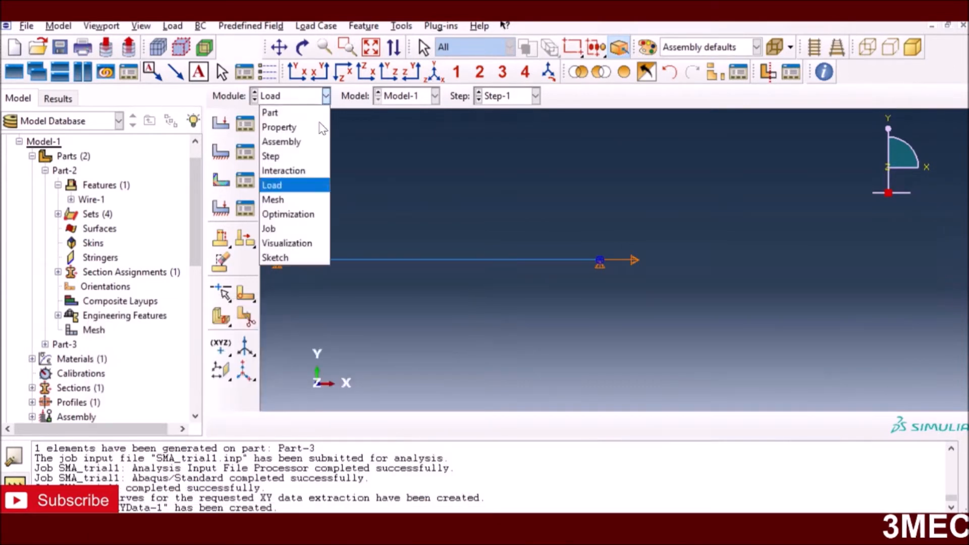
click(284, 229)
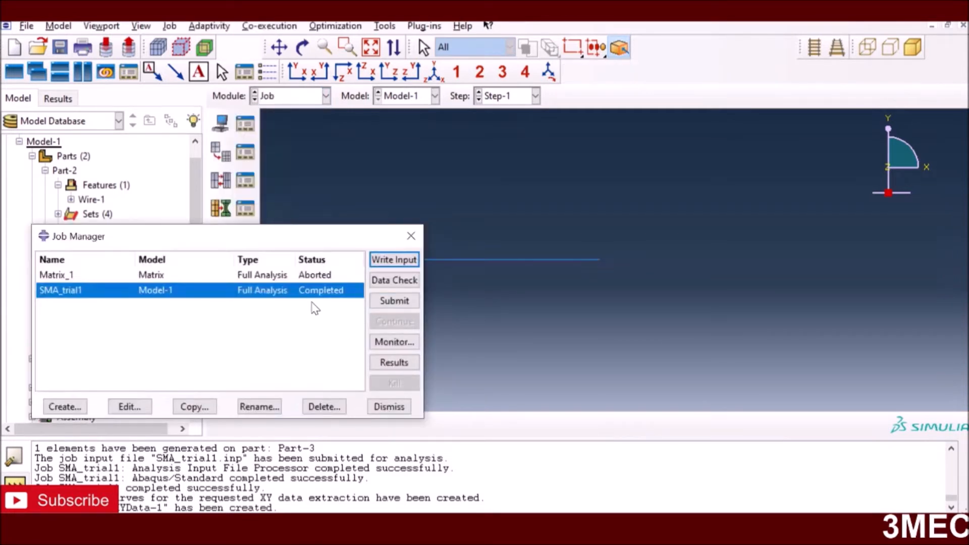
click(385, 303)
click(855, 180)
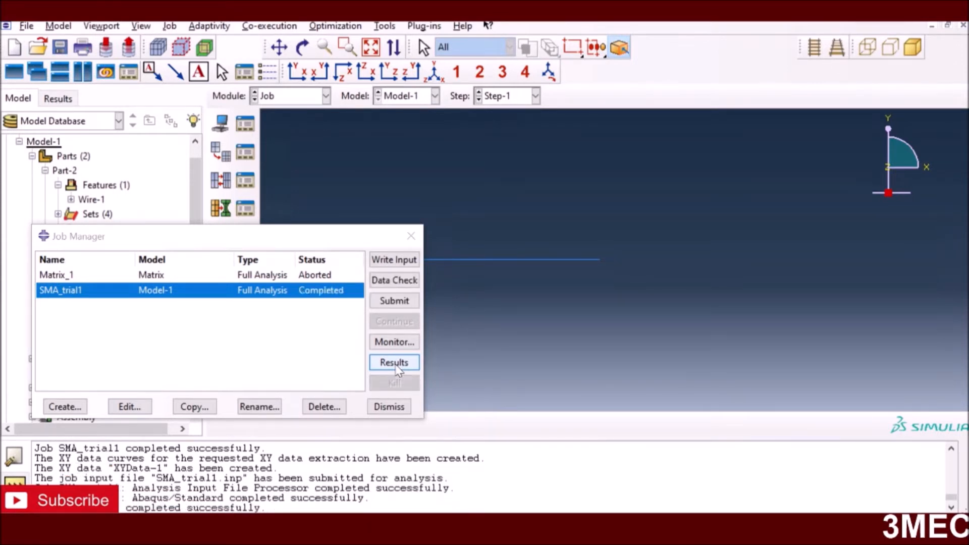
click(396, 364)
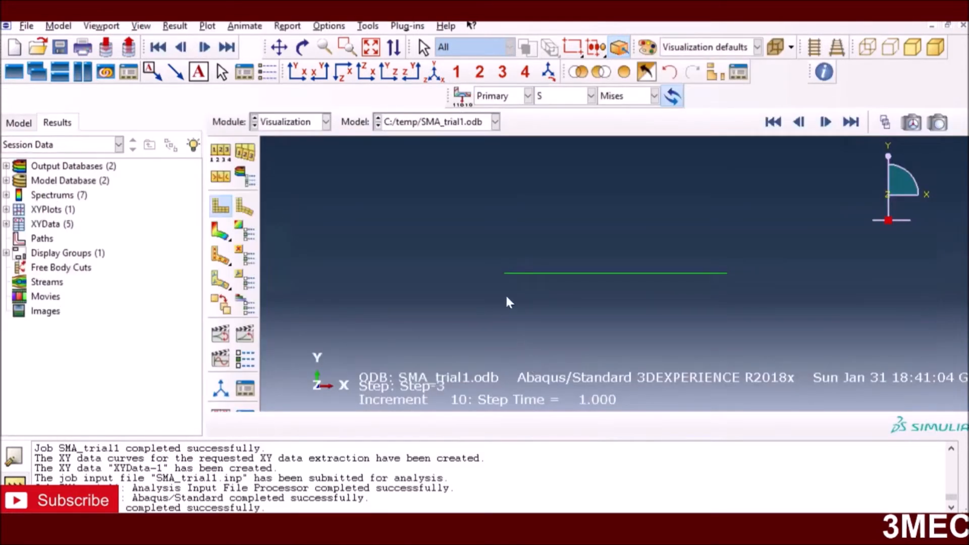
Step: Delete the previously extracted LE11 and S11 curves of PART-1-1 from the session's XY data
click(368, 27)
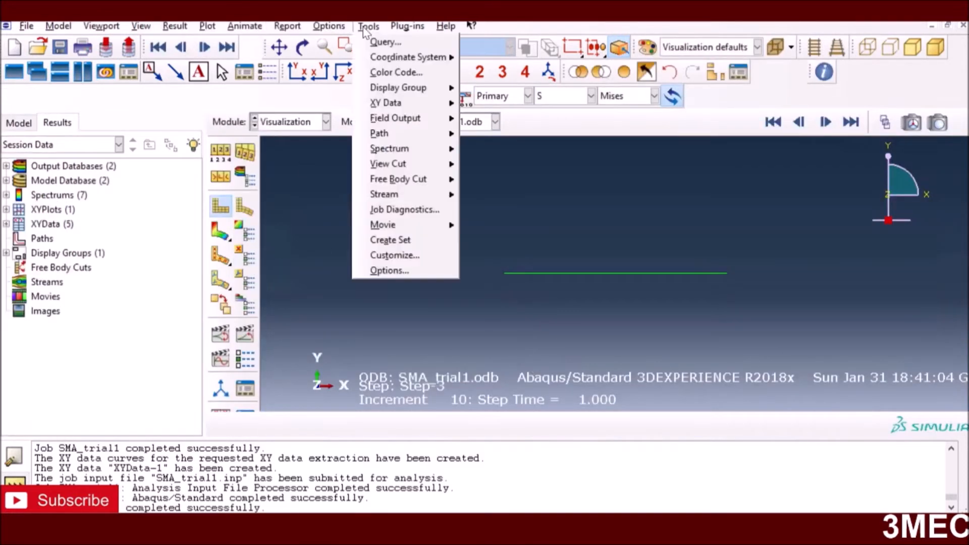
mouse_move(427, 104)
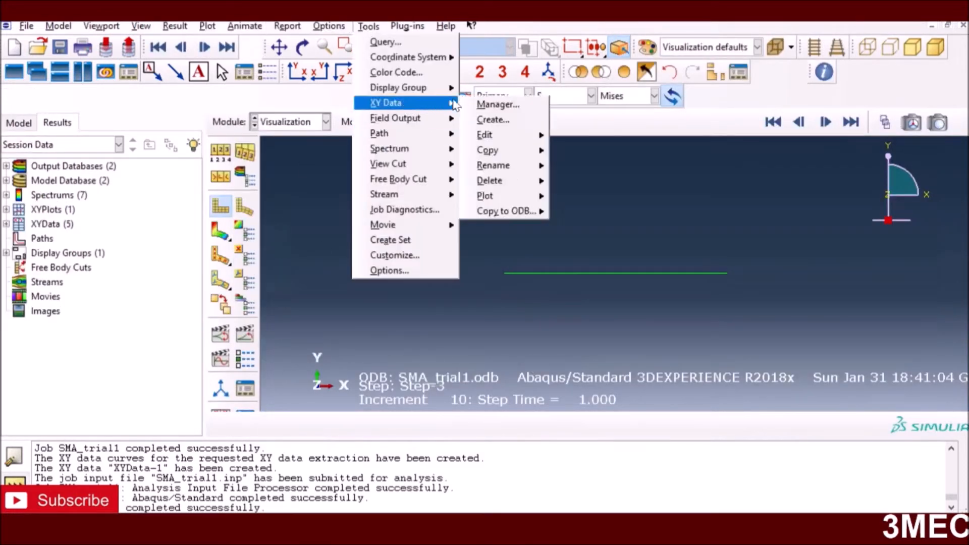
click(503, 104)
click(682, 160)
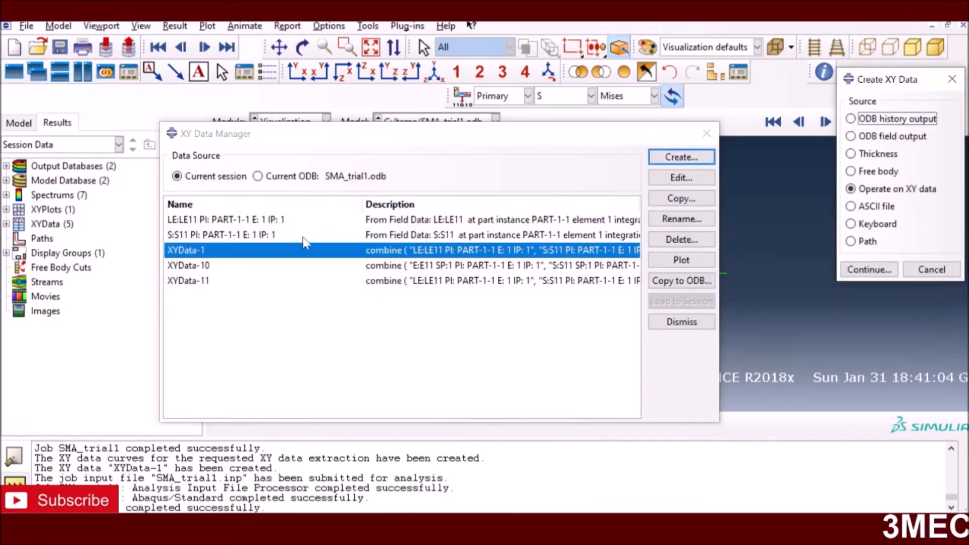
drag(225, 221, 223, 237)
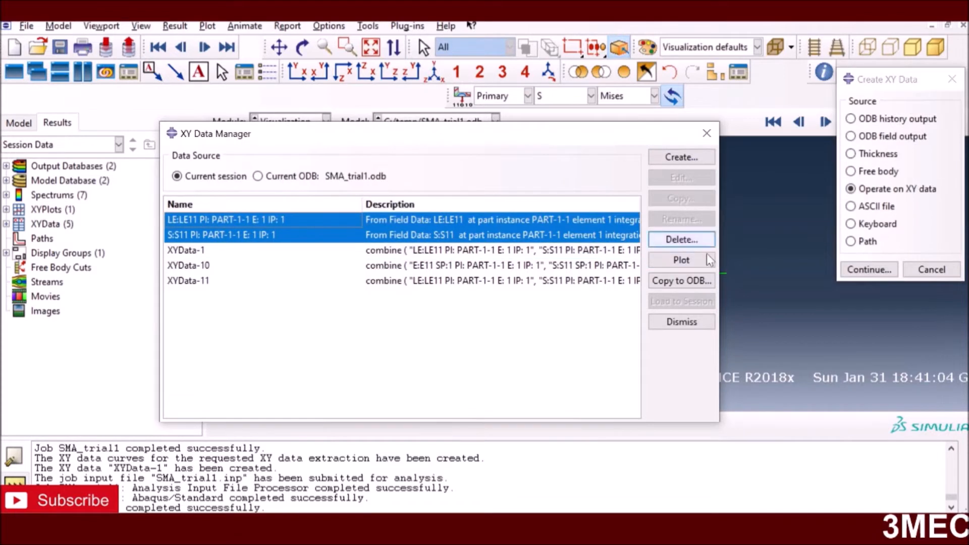
click(681, 239)
click(443, 283)
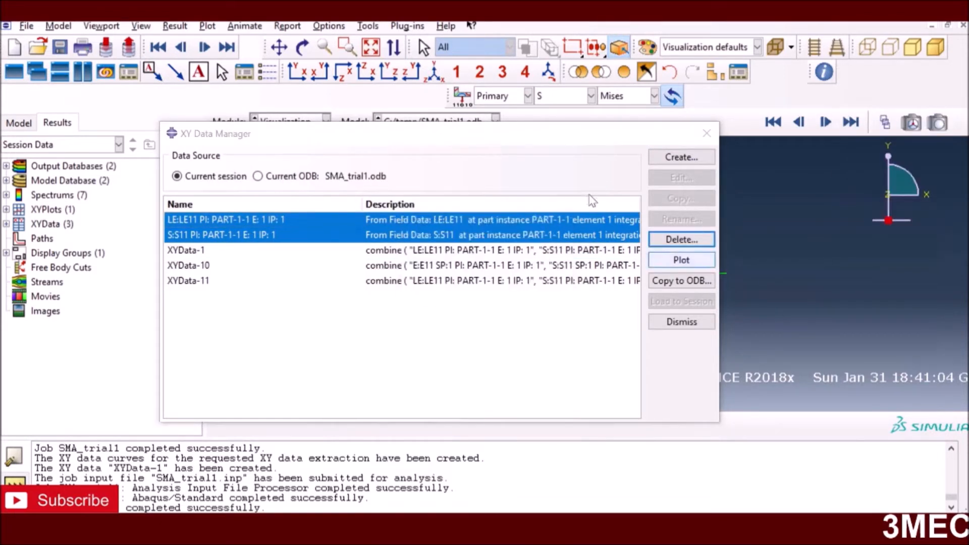
Step: Extract and save fresh S11 and LE11 curves from the new ODB field output for element label 1 of PART-1-1
click(670, 159)
click(853, 136)
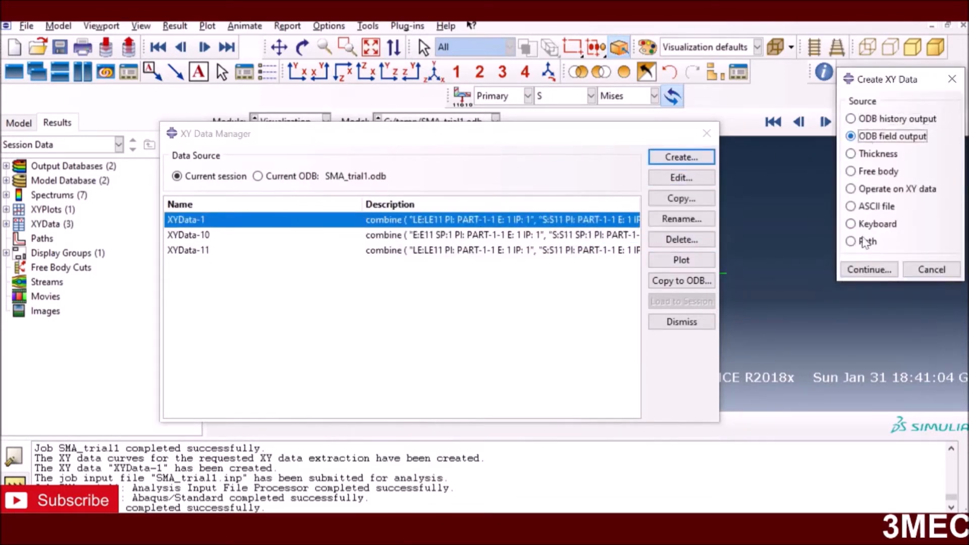
click(866, 269)
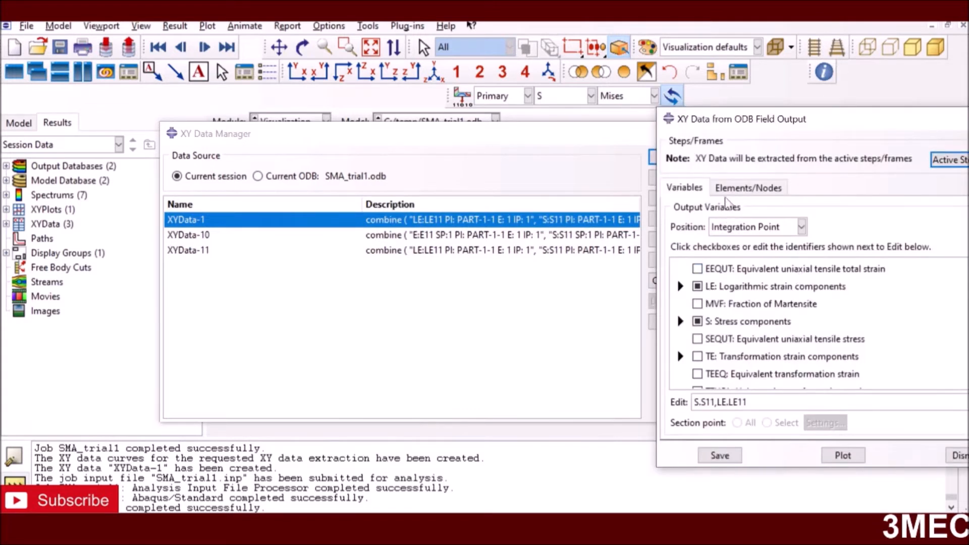
click(741, 188)
click(704, 262)
click(844, 264)
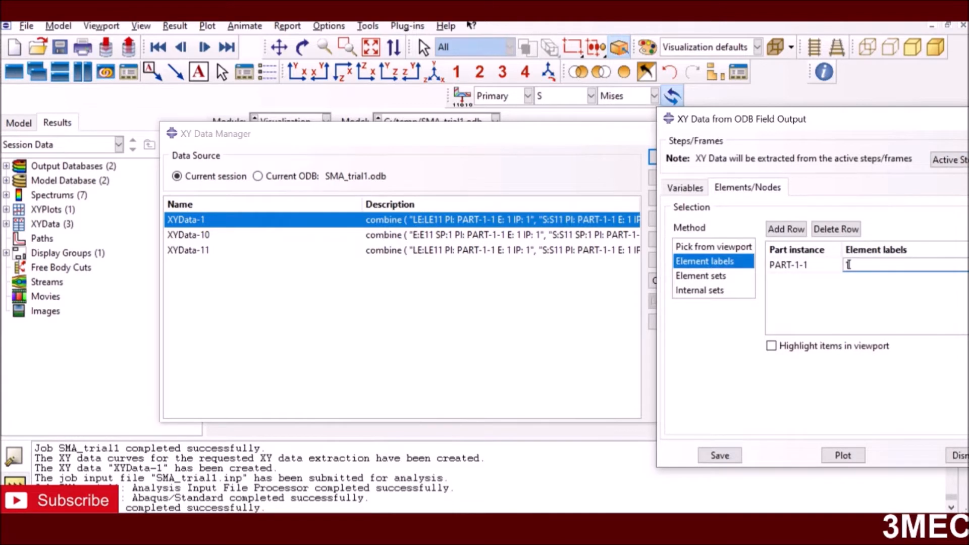
text(1)
click(720, 456)
click(801, 328)
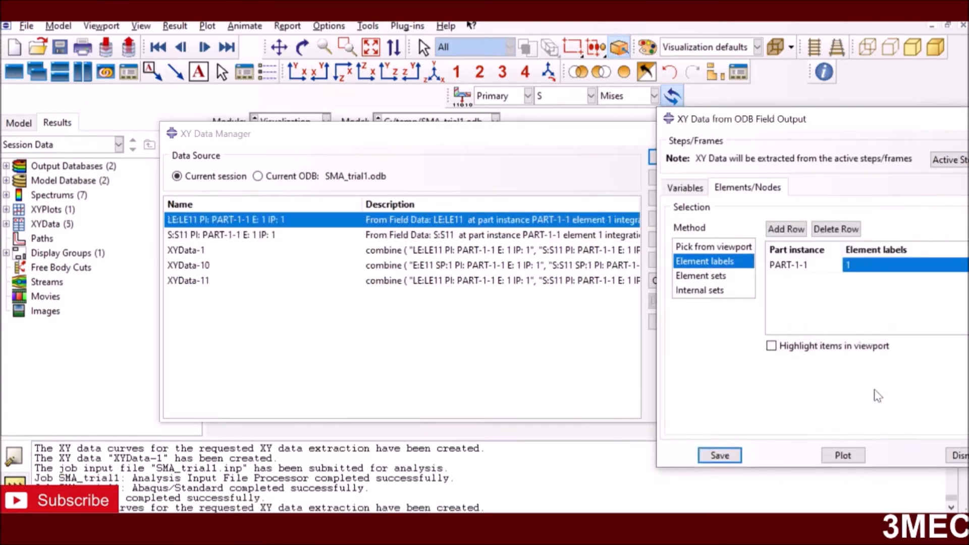
click(956, 456)
Step: Combine the new LE11 and S11 curves of PART-1-1 into a stress-strain curve, save it as XYData-2 and plot it
click(682, 157)
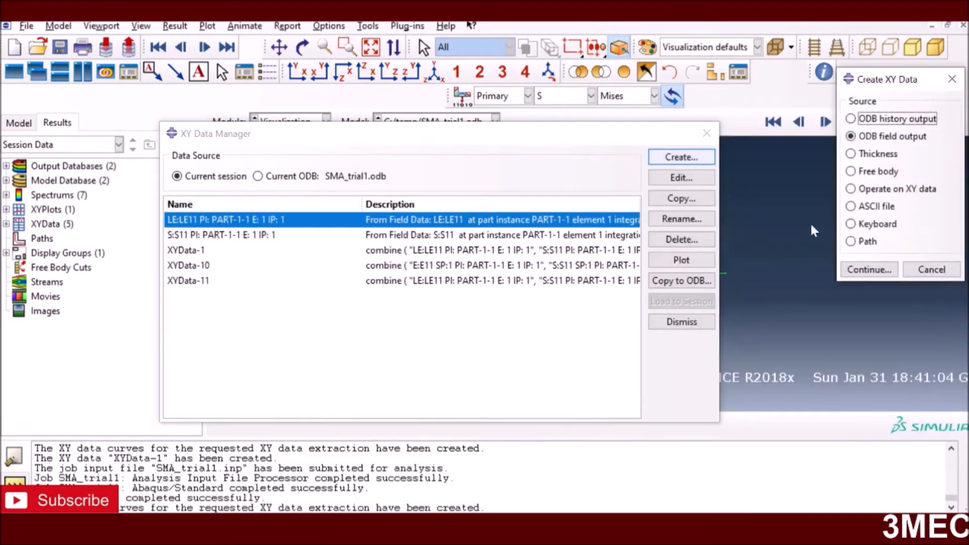
click(886, 189)
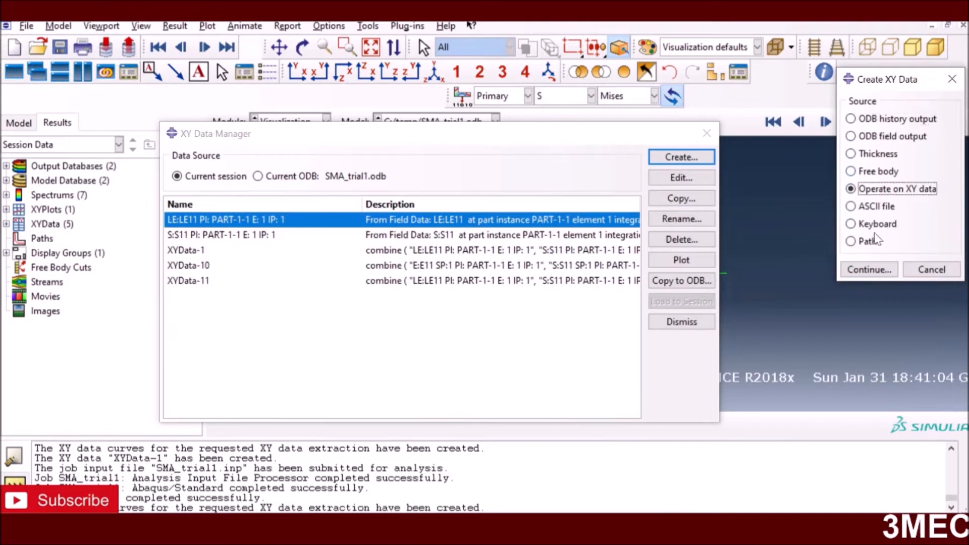
click(869, 269)
scroll(553, 354, down, 3)
click(555, 370)
click(260, 207)
click(256, 222)
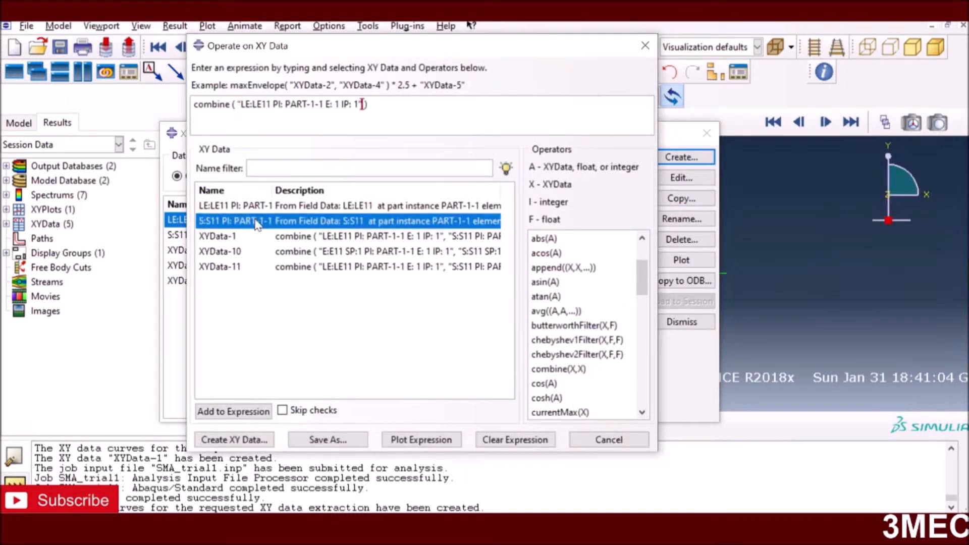
click(326, 440)
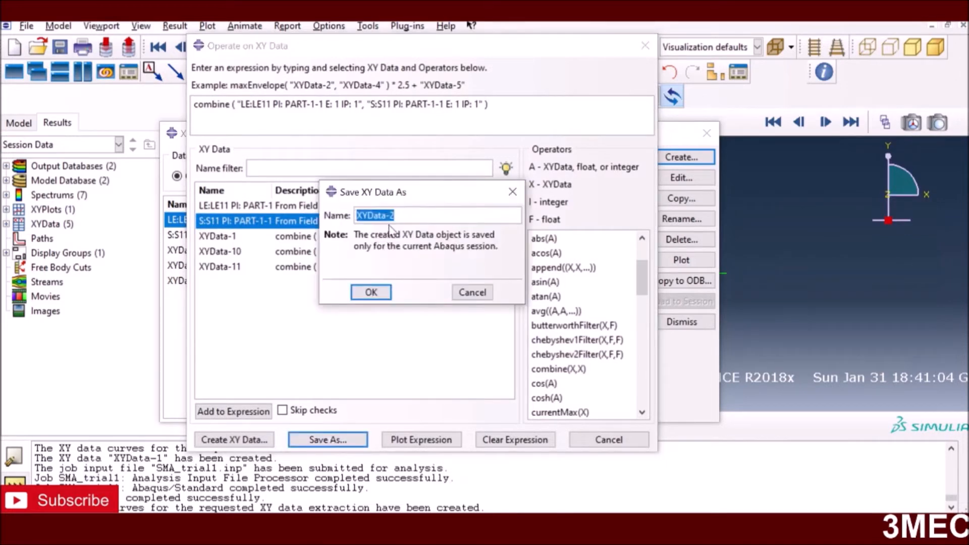
click(371, 292)
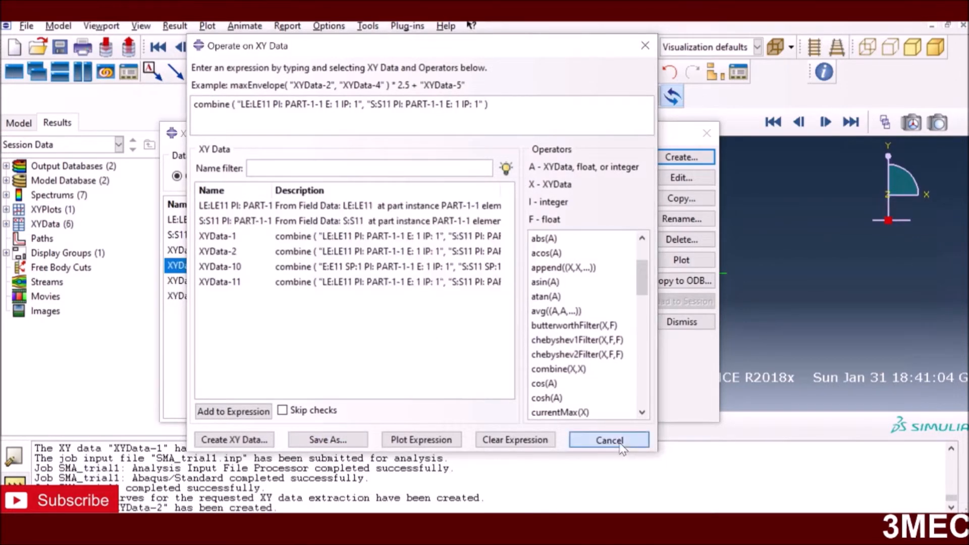
click(609, 440)
click(672, 260)
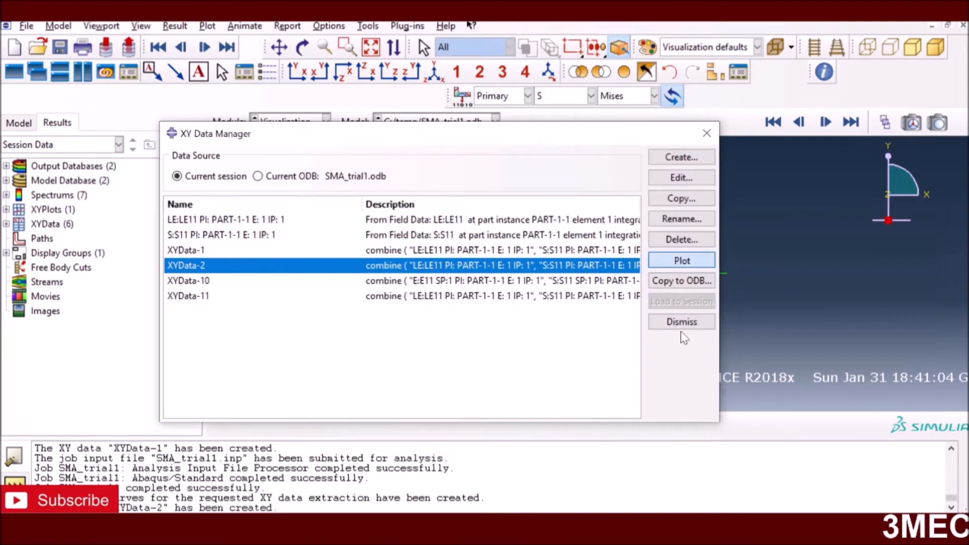
click(682, 322)
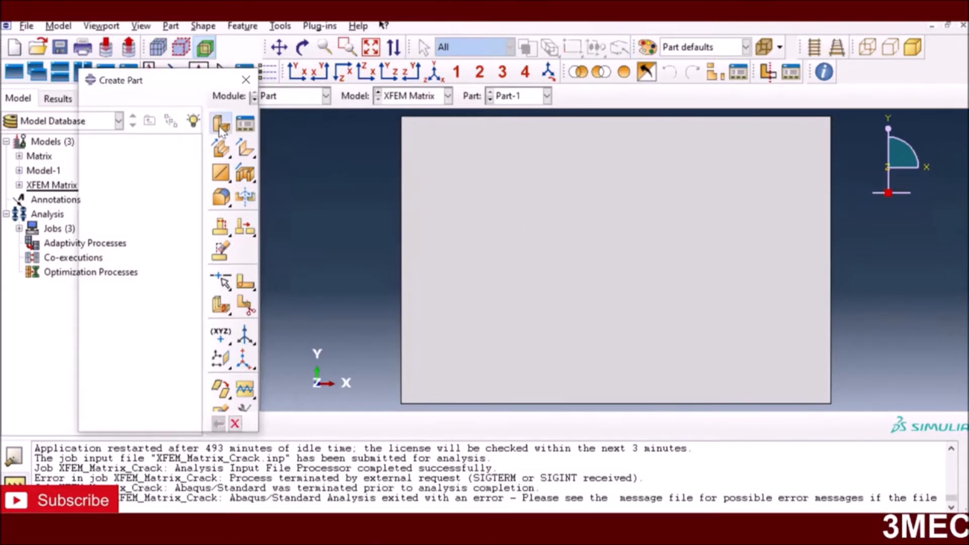
Step: Create a 2D planar deformable shell part in the XFEM Matrix model from a wide sketched rectangle, keeping the approximate size of 200
click(220, 126)
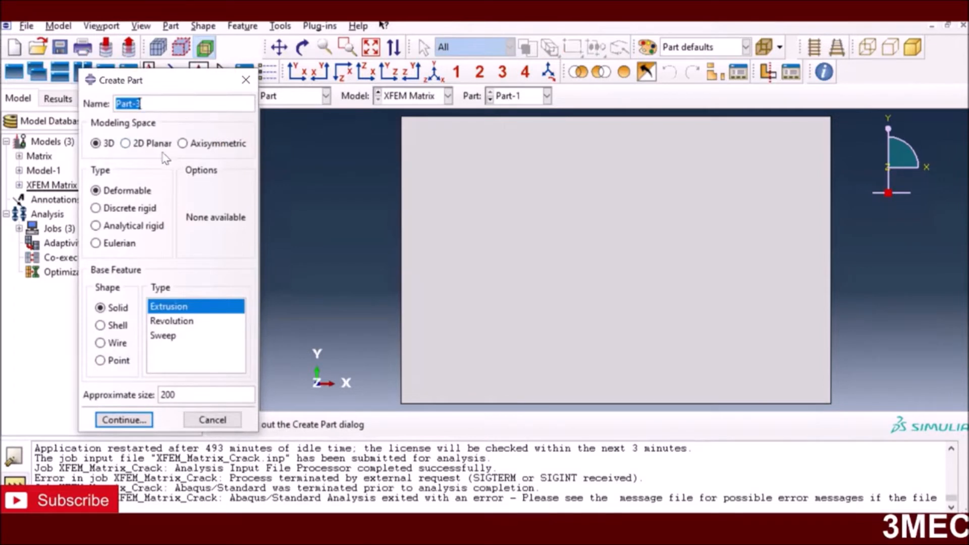
click(132, 144)
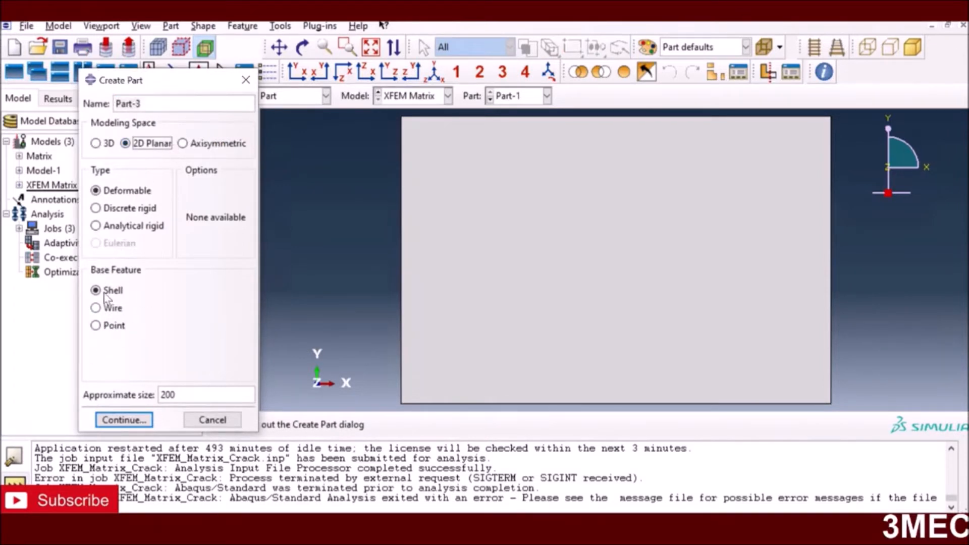
click(124, 420)
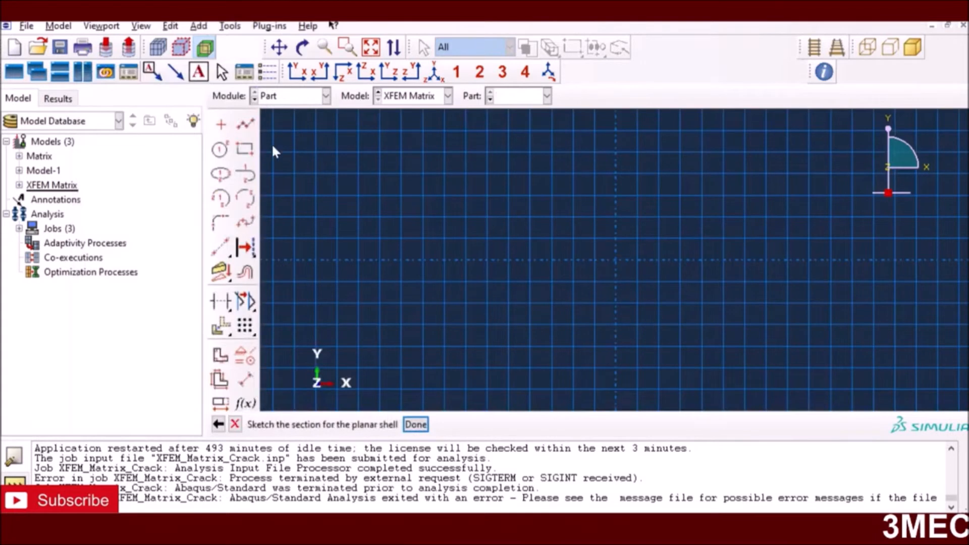
click(245, 149)
click(435, 168)
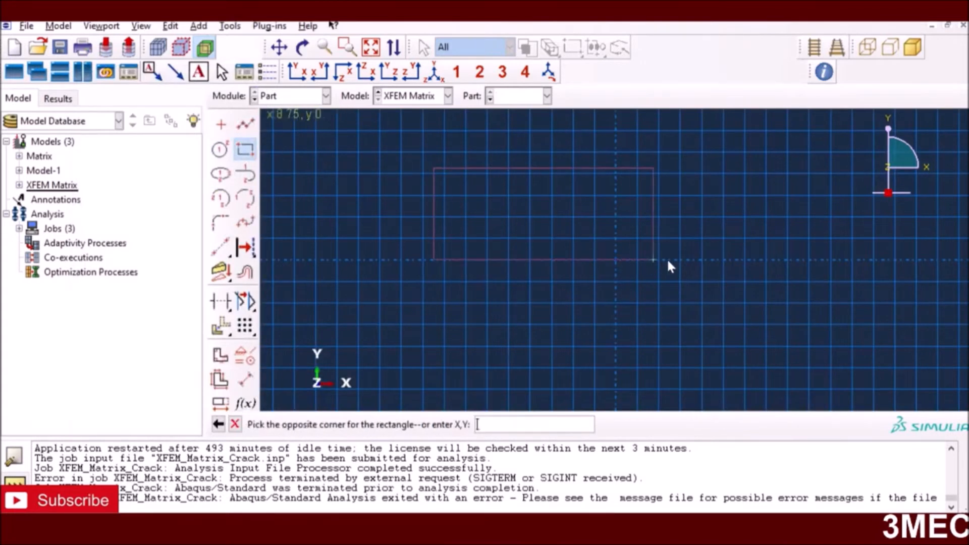
click(690, 260)
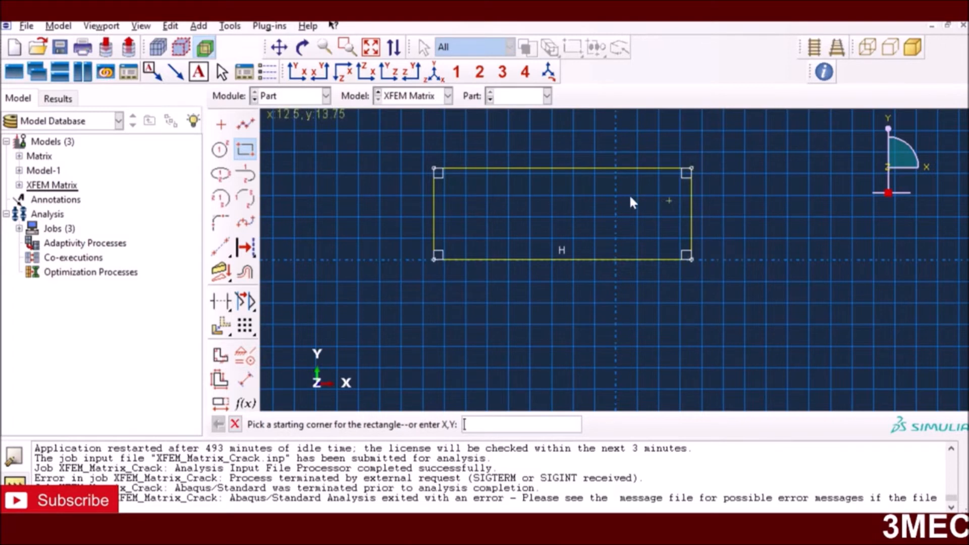
click(234, 424)
click(416, 425)
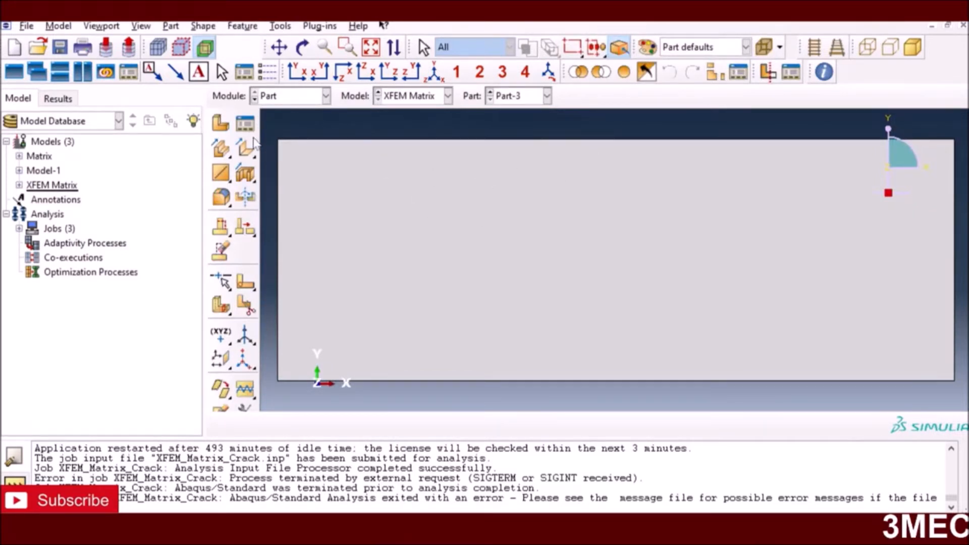
Step: View Part-2, and create a 2D planar deformable wire part from a short vertical line sketched on the Y axis above the origin
click(522, 98)
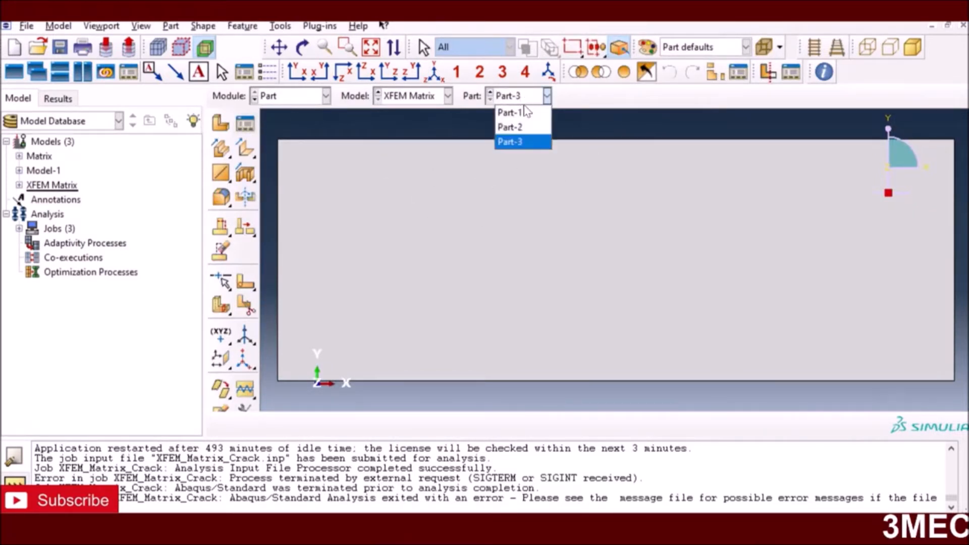
click(505, 127)
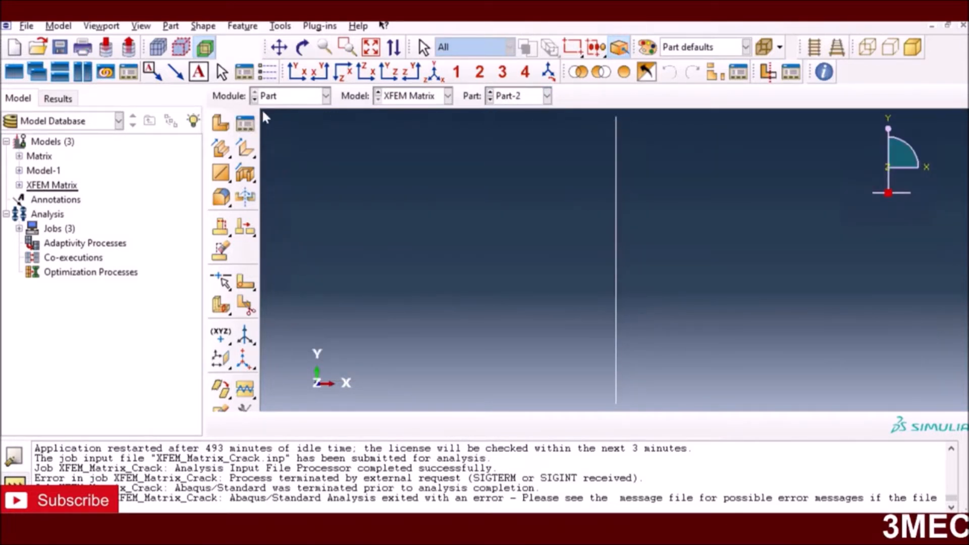
click(228, 128)
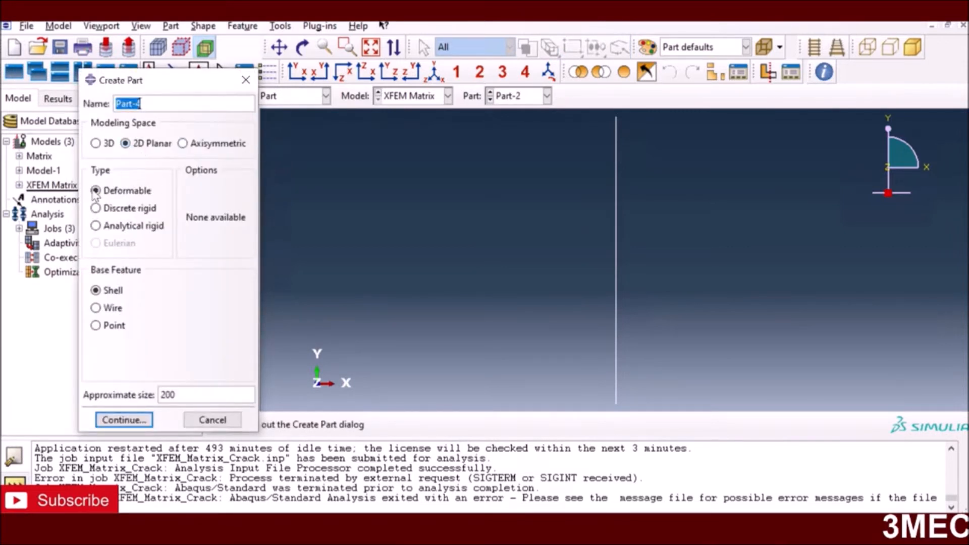
click(114, 309)
click(130, 421)
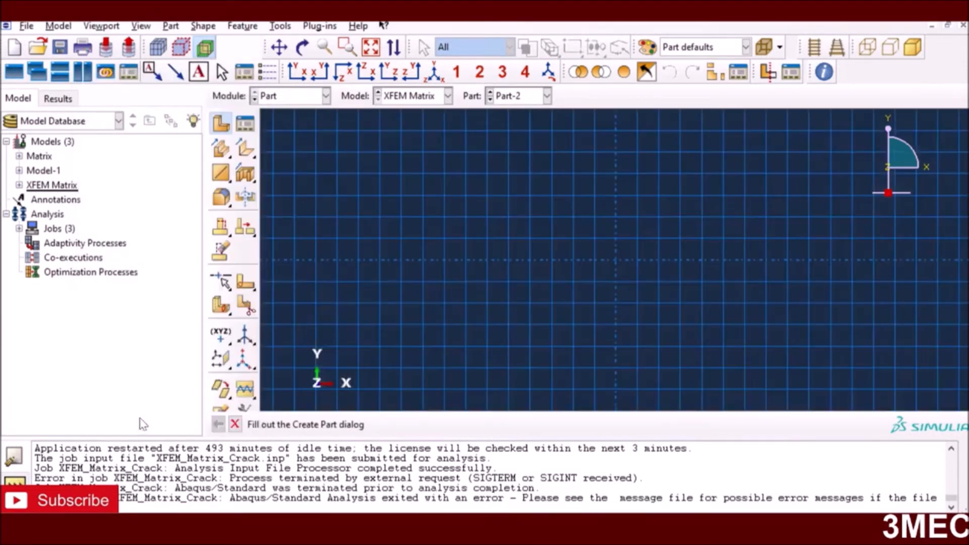
click(246, 124)
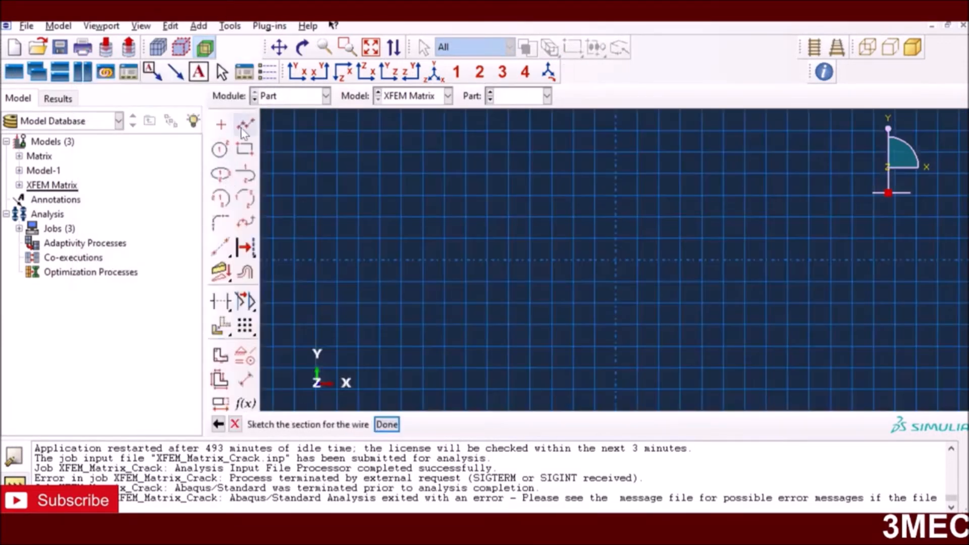
click(615, 196)
click(616, 238)
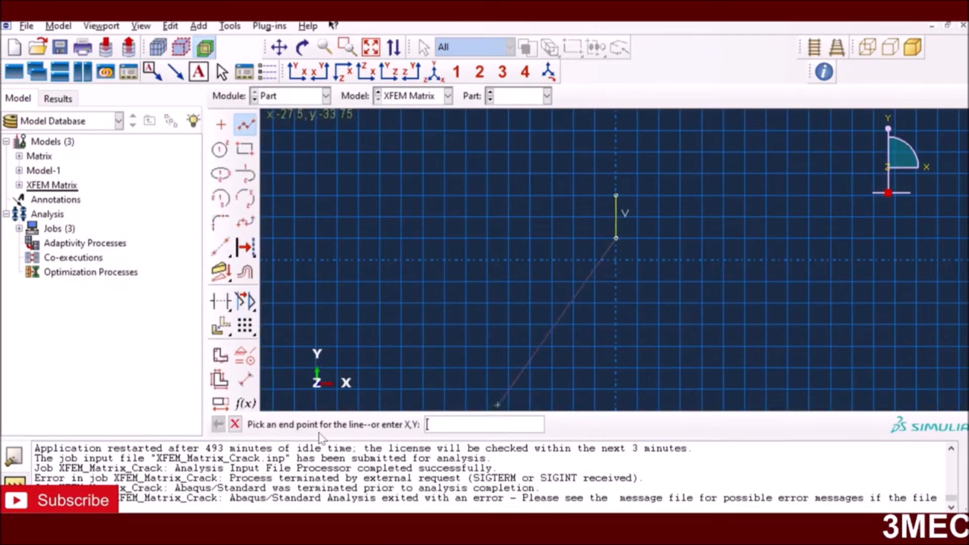
click(235, 425)
click(388, 424)
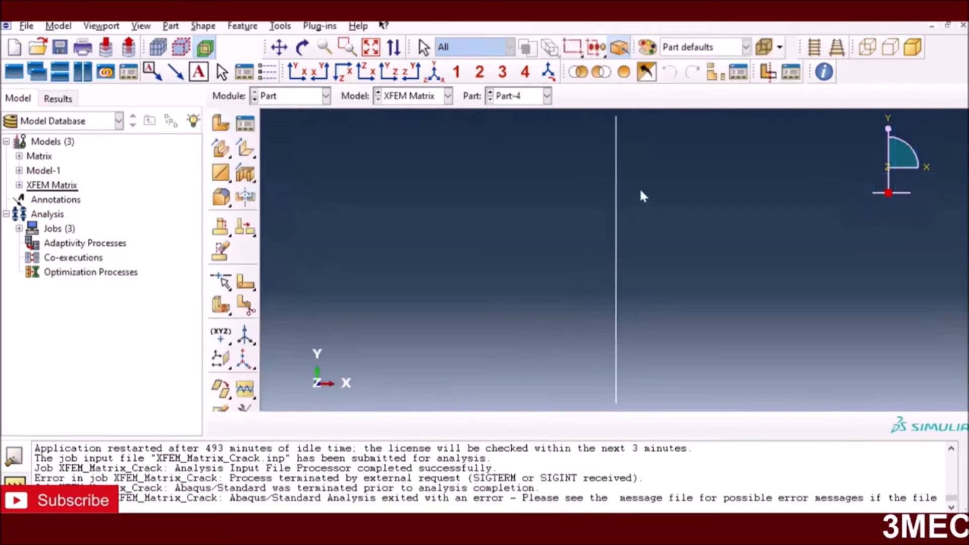
Step: Display Part-2 again and bring up the list of materials in the Property module
click(547, 96)
click(524, 130)
click(325, 96)
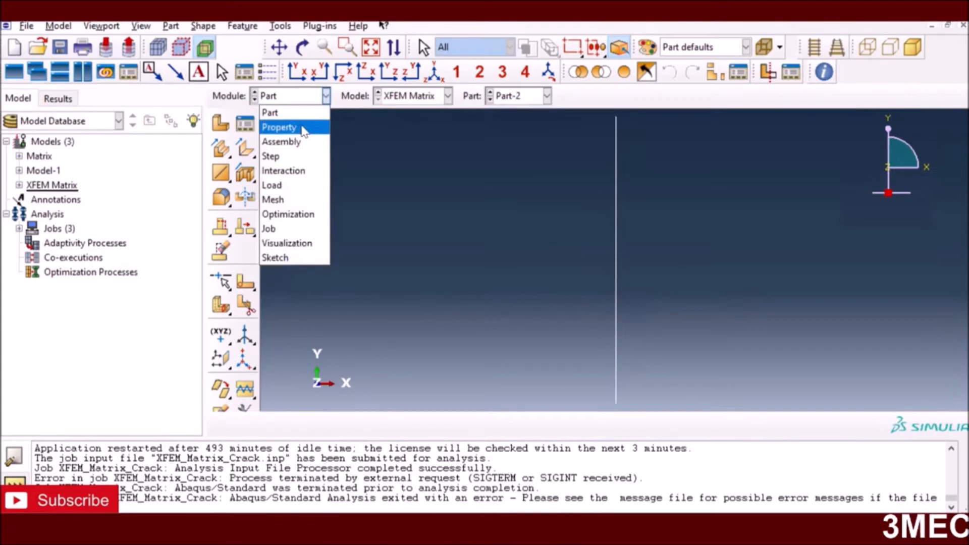
click(301, 128)
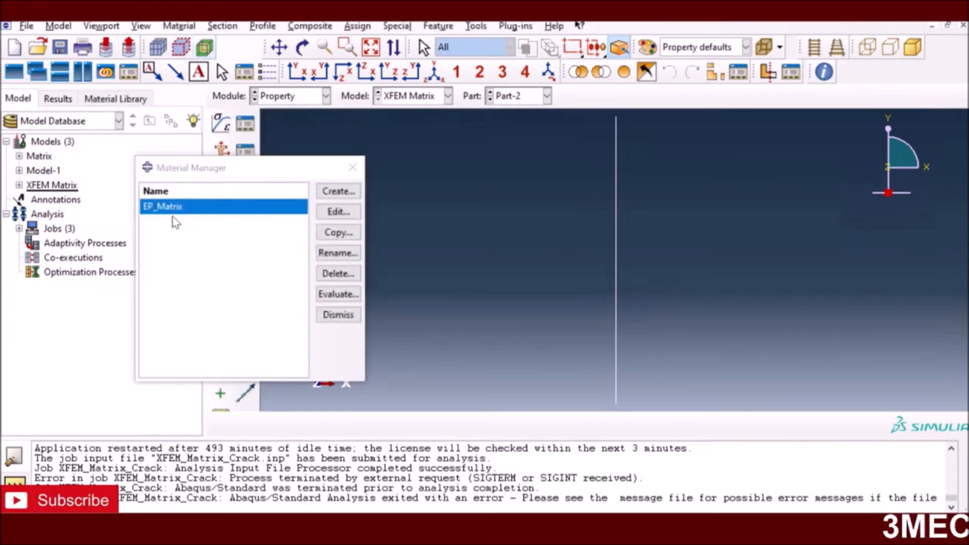
Step: Open the EP_Matrix material and review its Elastic, Plastic and Maxps Damage data
click(335, 213)
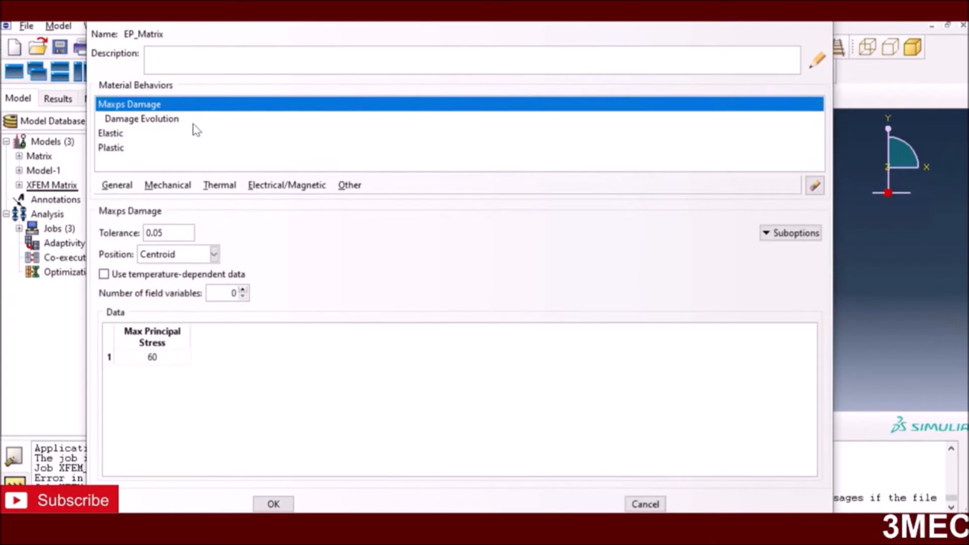
click(104, 134)
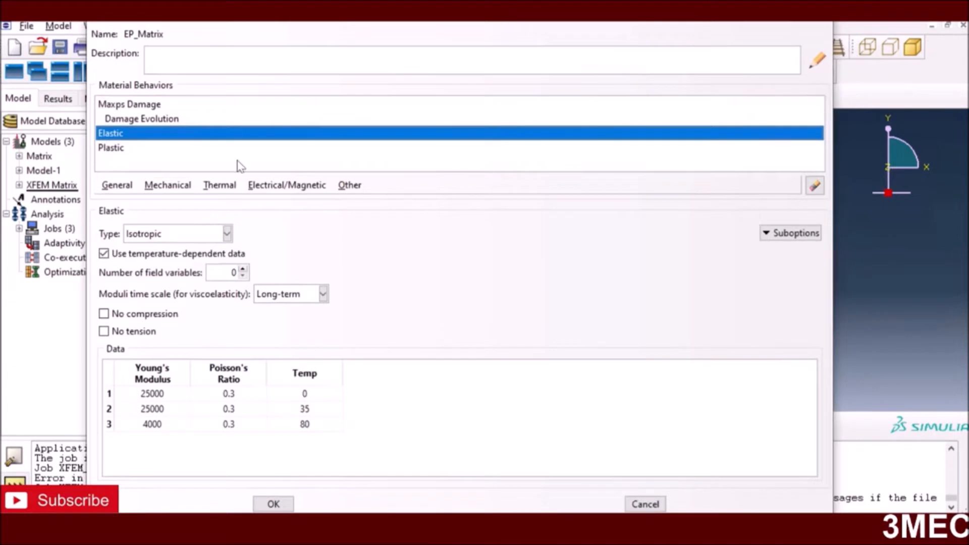
click(116, 150)
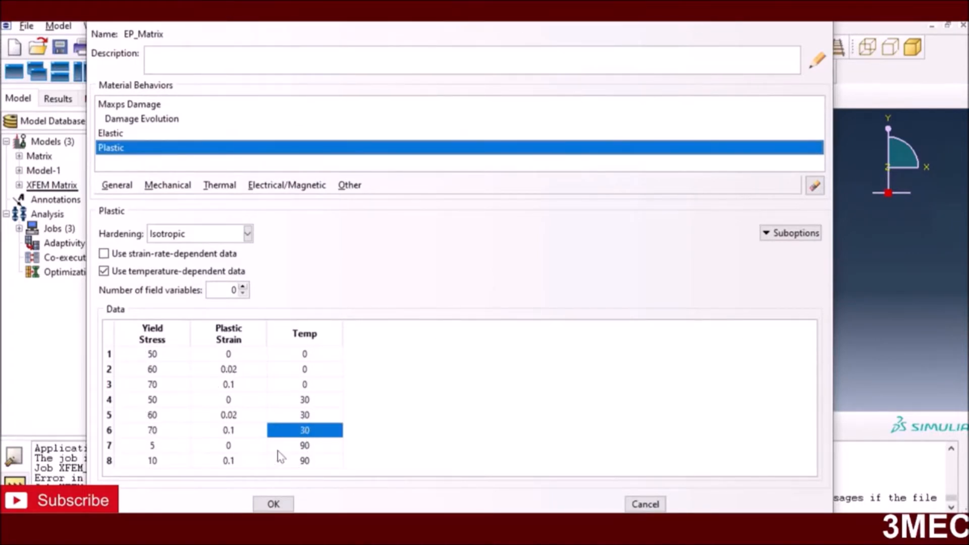
click(128, 106)
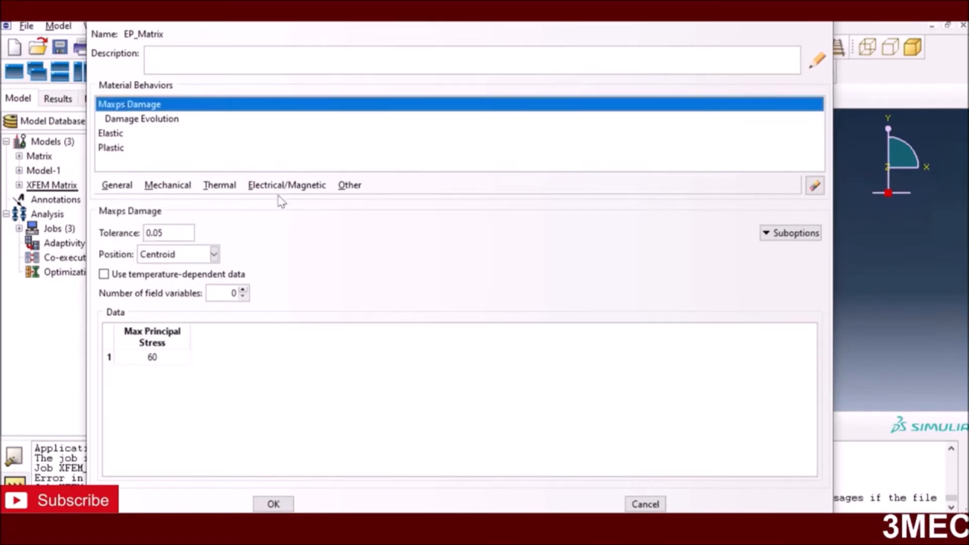
Step: Look through the mechanical damage models available for ductile metals and traction separation laws without adding any
click(167, 190)
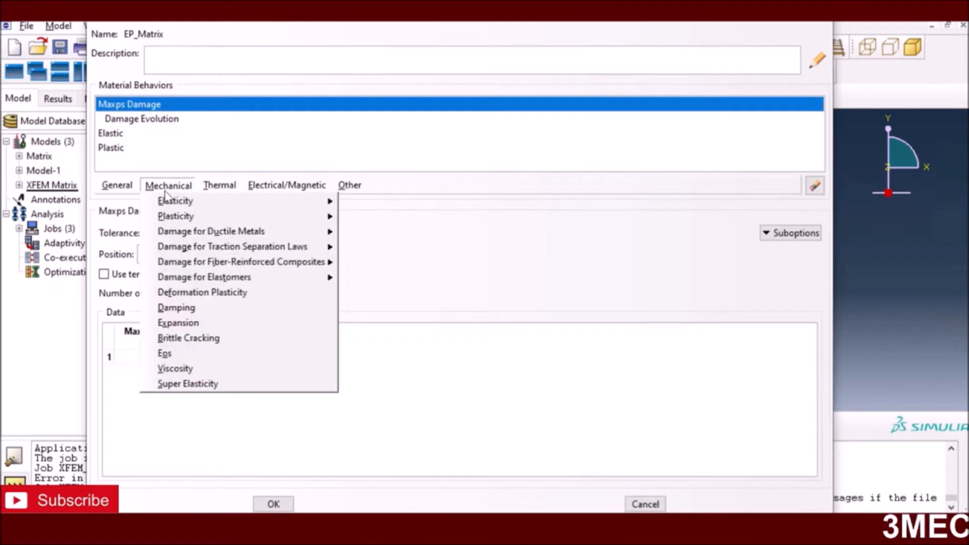
mouse_move(244, 235)
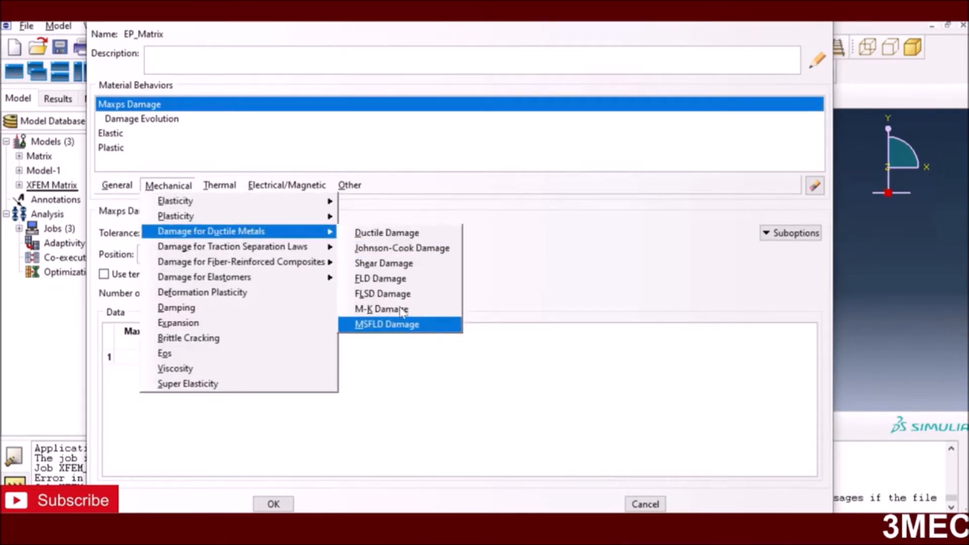
mouse_move(288, 247)
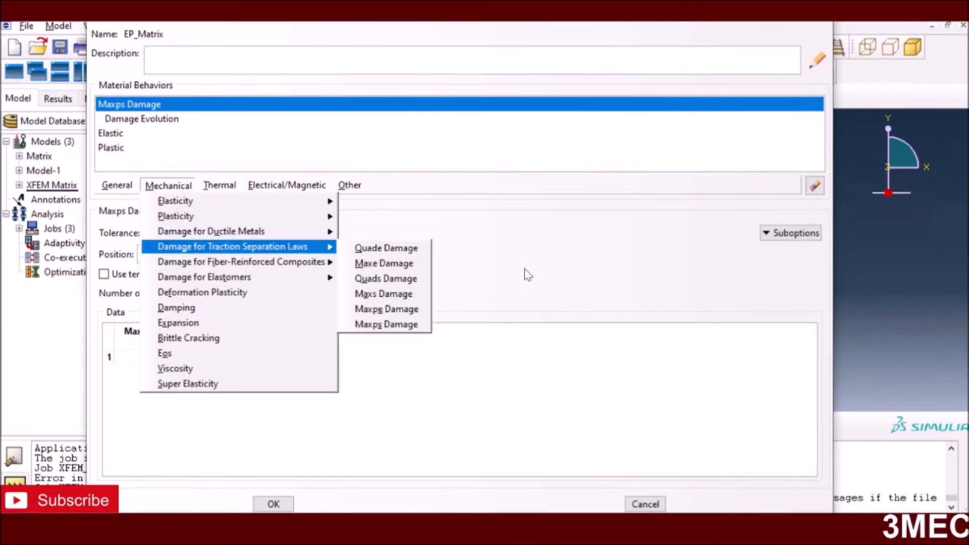
click(453, 280)
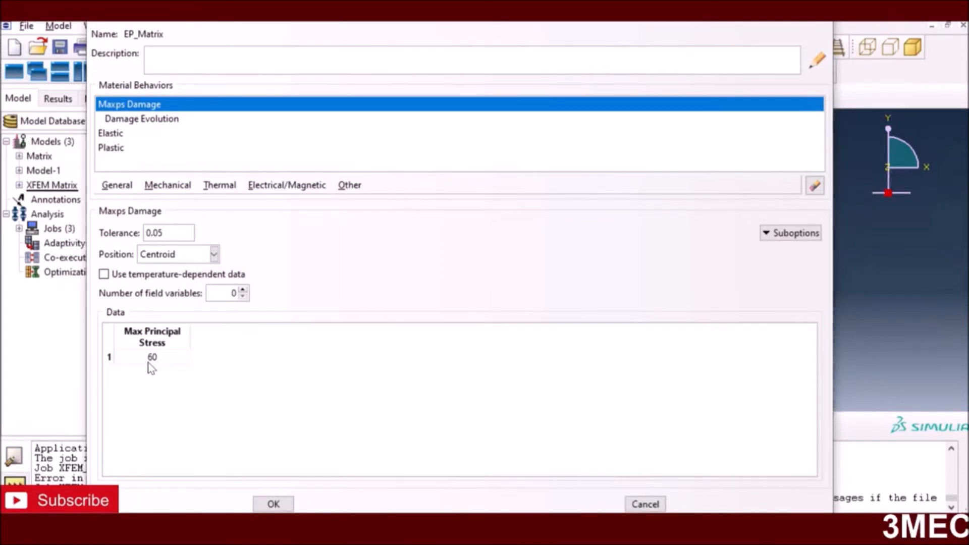
Step: Review the Damage Evolution settings of EP_Matrix's Maxps Damage, and close the material without changing any values
click(143, 123)
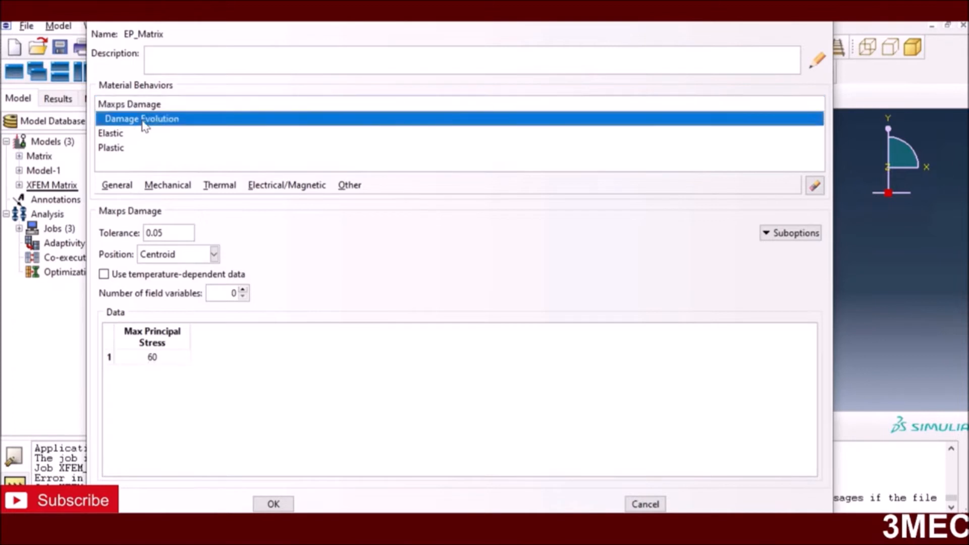
double_click(142, 121)
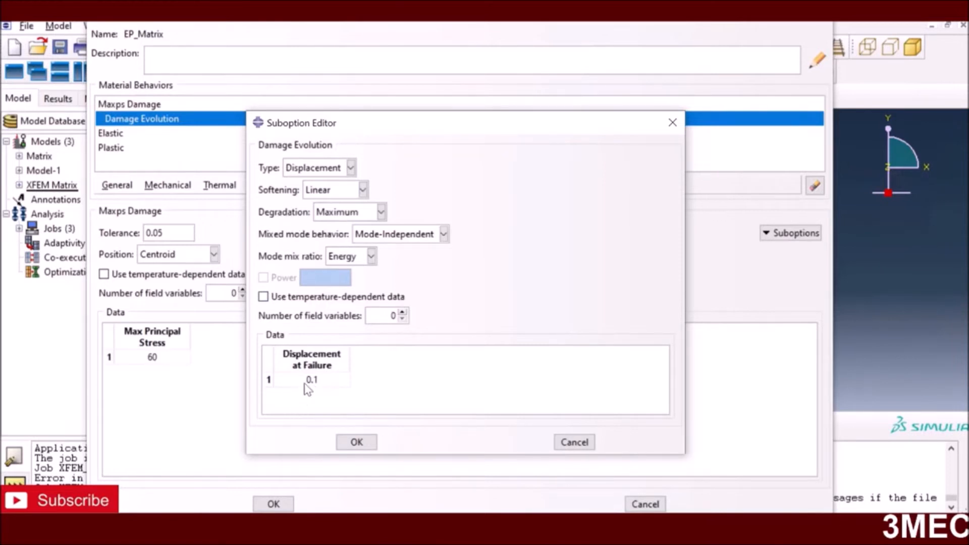
click(355, 443)
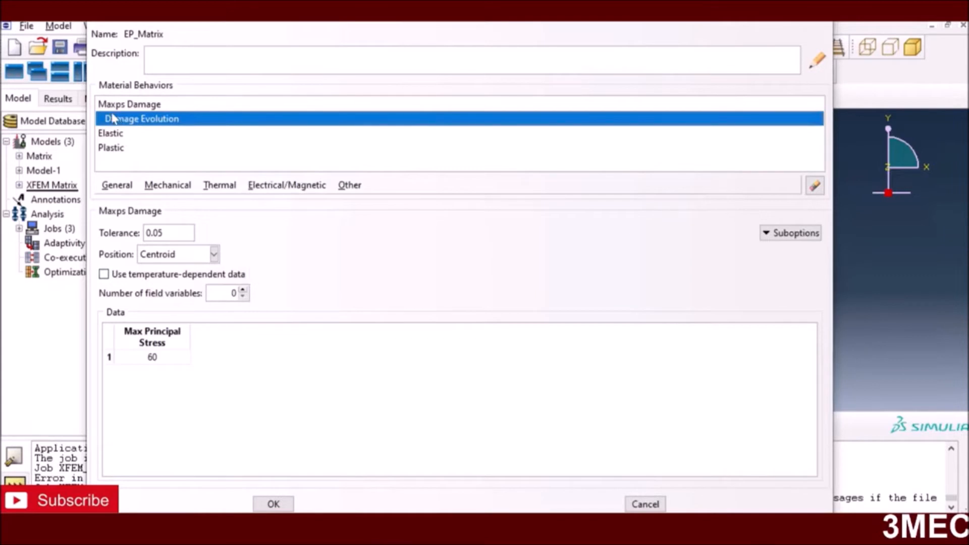
click(273, 503)
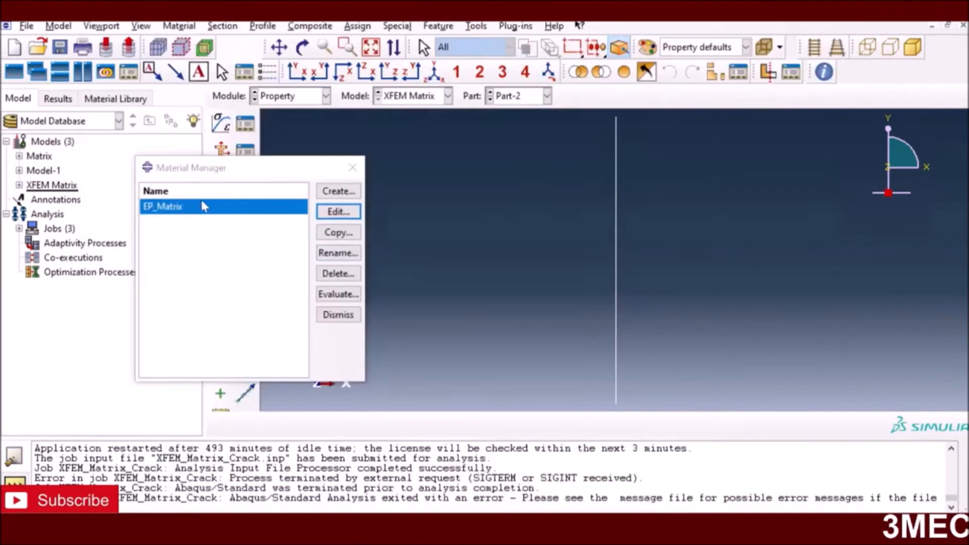
click(337, 314)
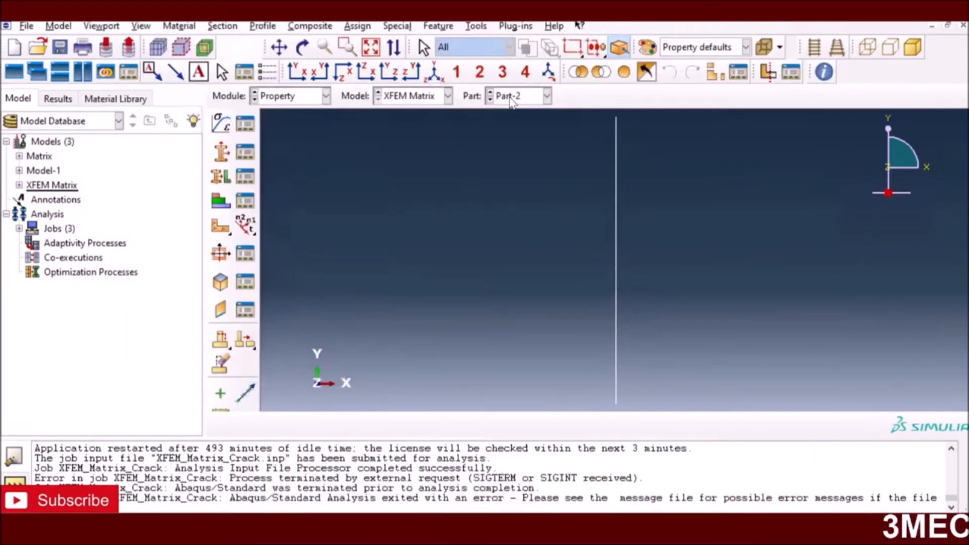
Step: Display Part-1, check the section categories available for a new section, and review the material assigned in Section-1
click(511, 101)
click(510, 110)
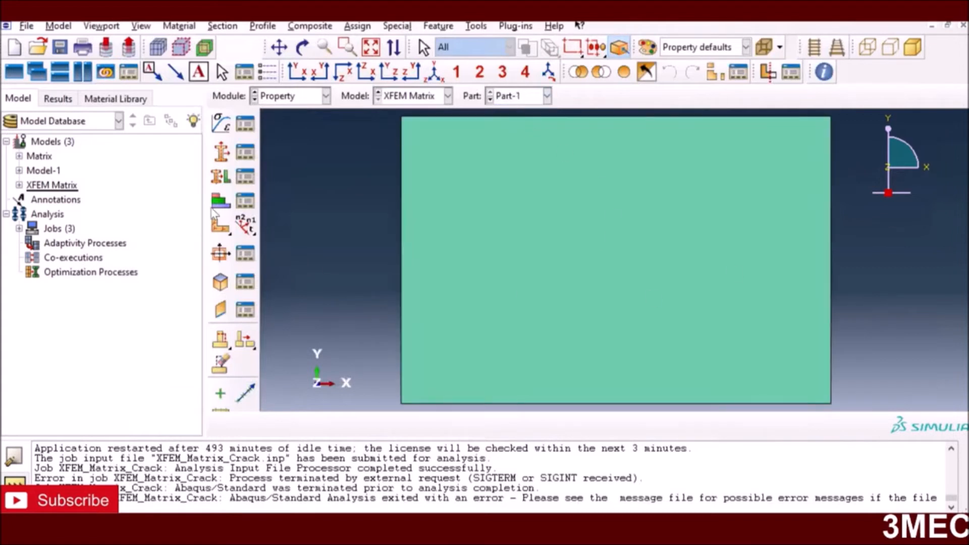
click(245, 152)
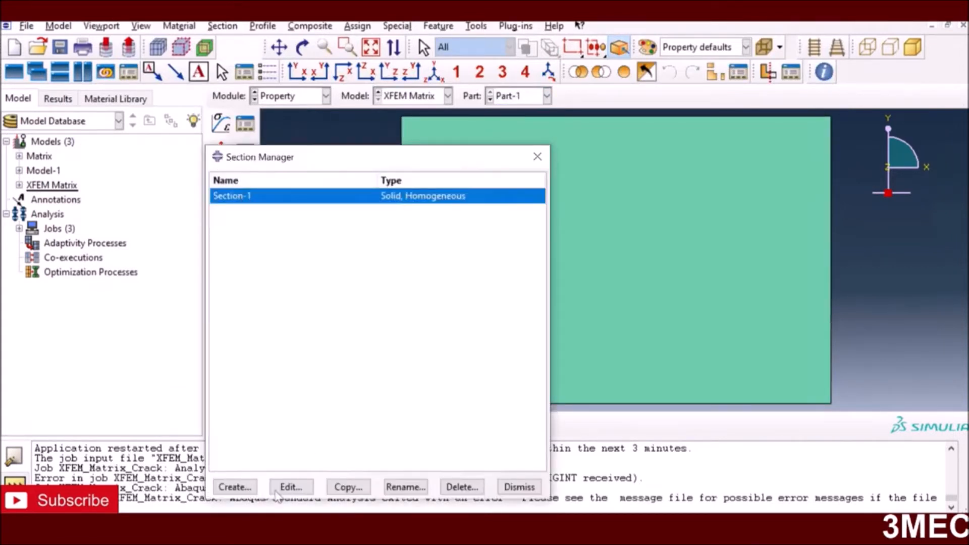
click(235, 486)
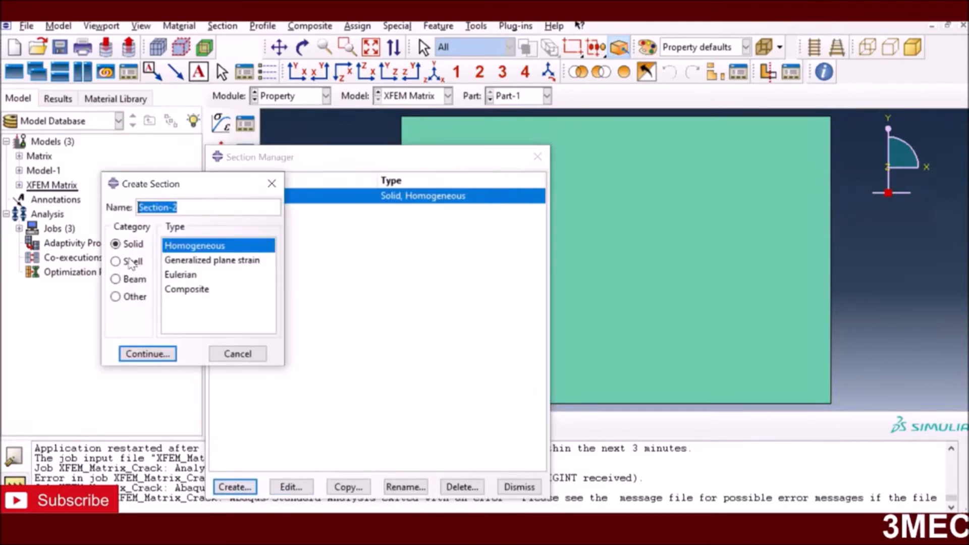
click(238, 356)
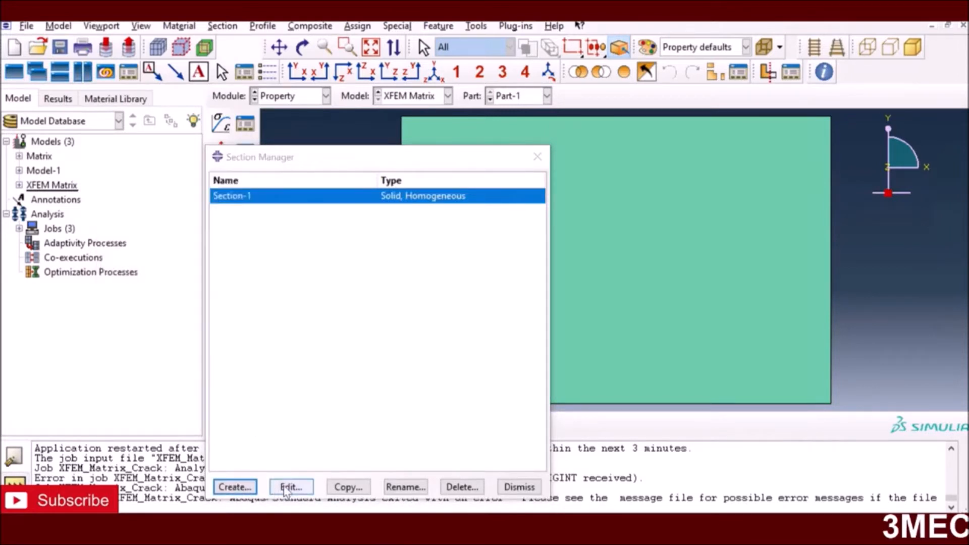
click(291, 487)
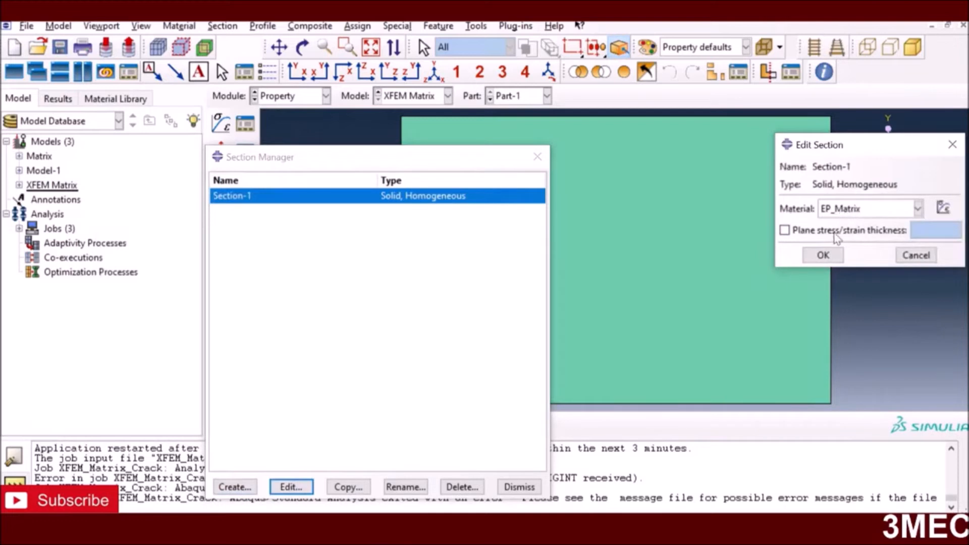
click(822, 254)
click(538, 157)
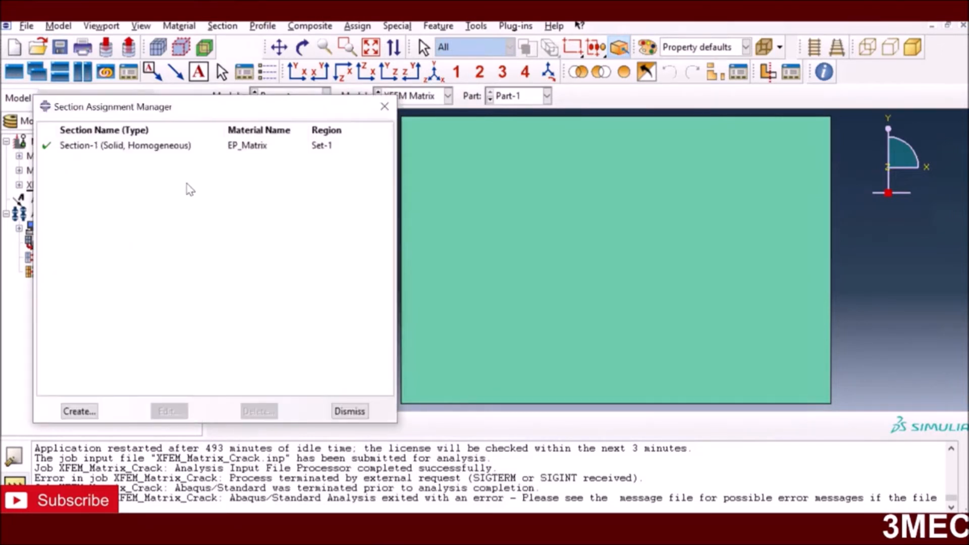
Step: Review the assignment of Section-1 to region Set-1 of Part-1, then close the section assignments
click(192, 148)
click(172, 410)
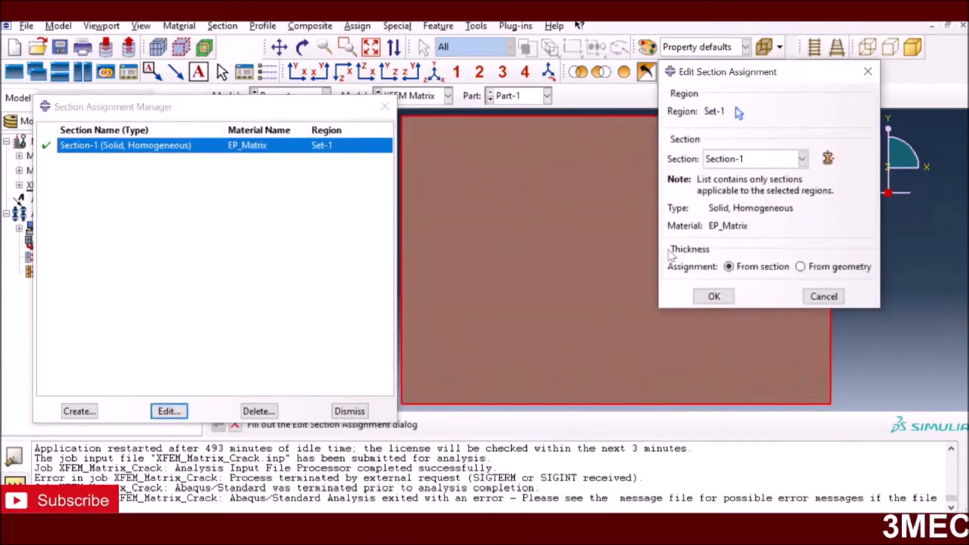
click(714, 297)
click(348, 412)
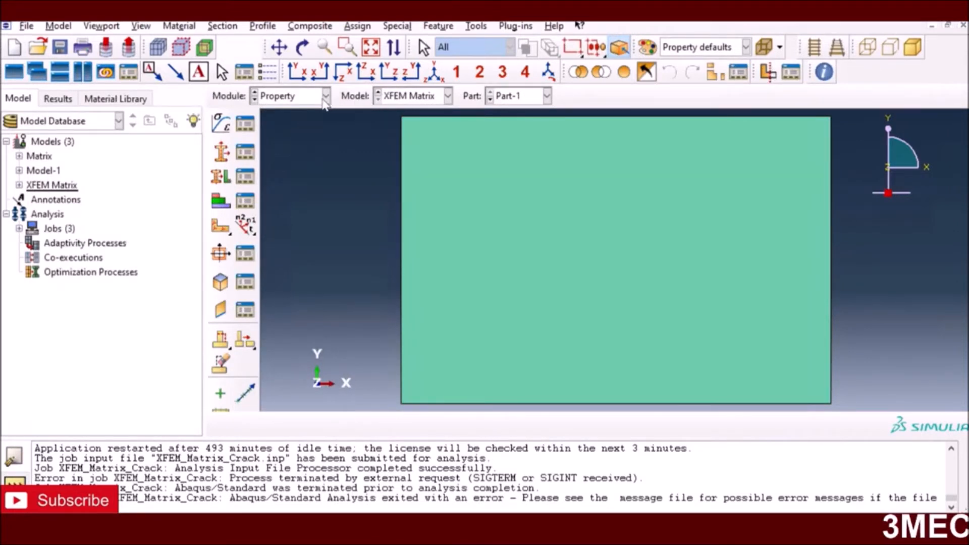
Step: In the Assembly module, look at instancing Part-1 and Part-2 and at translating an instance, cancelling both commands
click(325, 96)
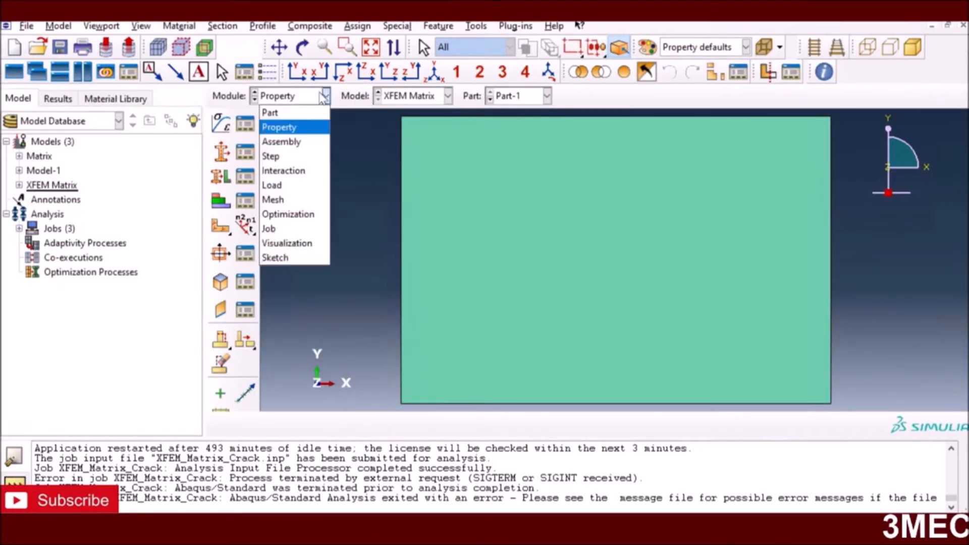
click(300, 143)
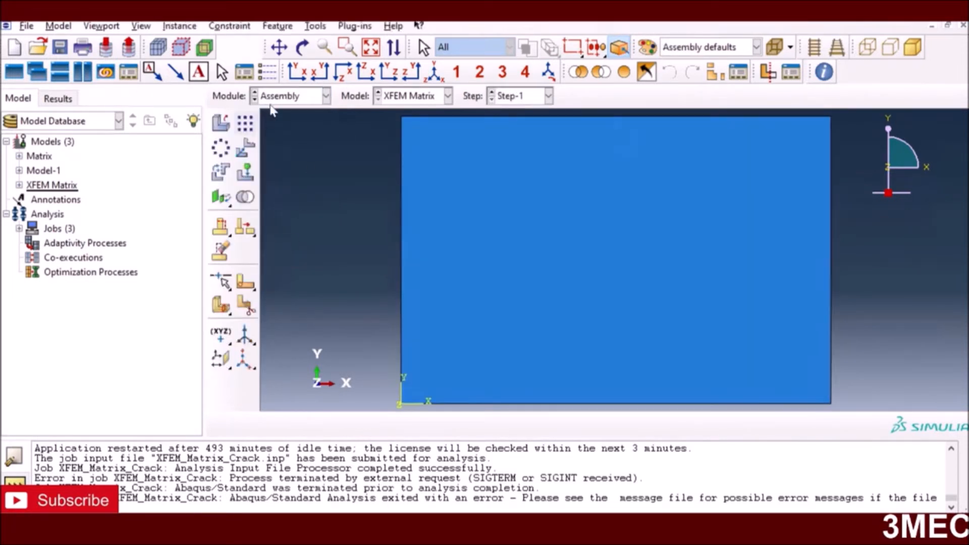
click(220, 123)
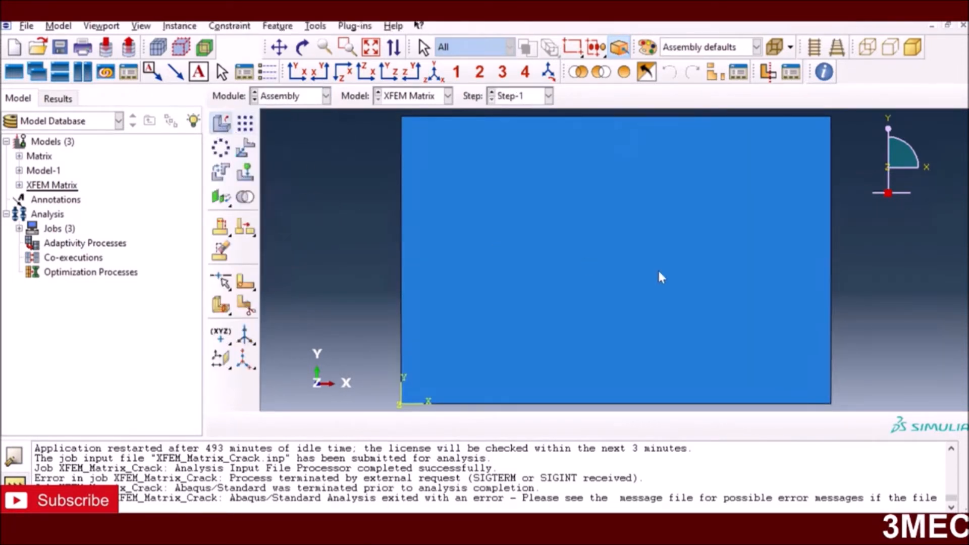
drag(815, 216, 816, 229)
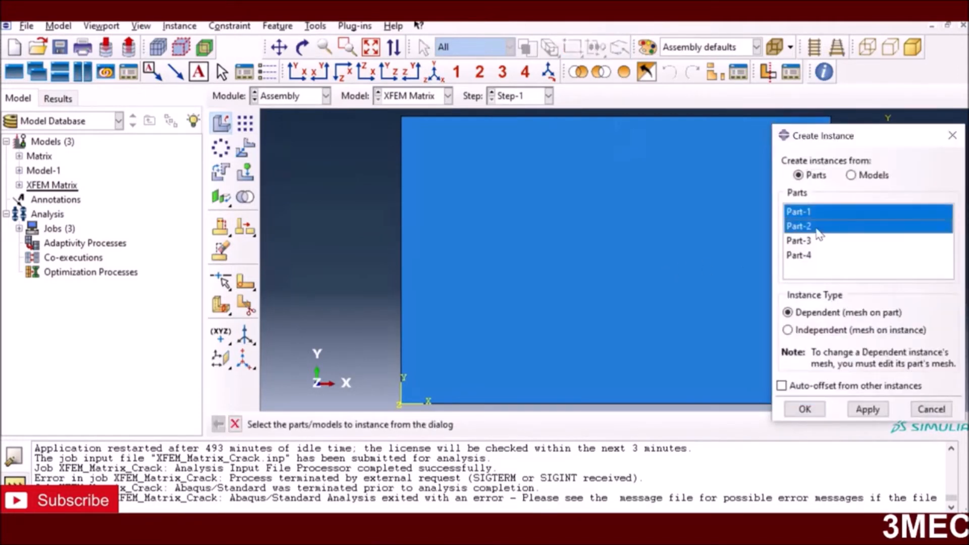
click(927, 411)
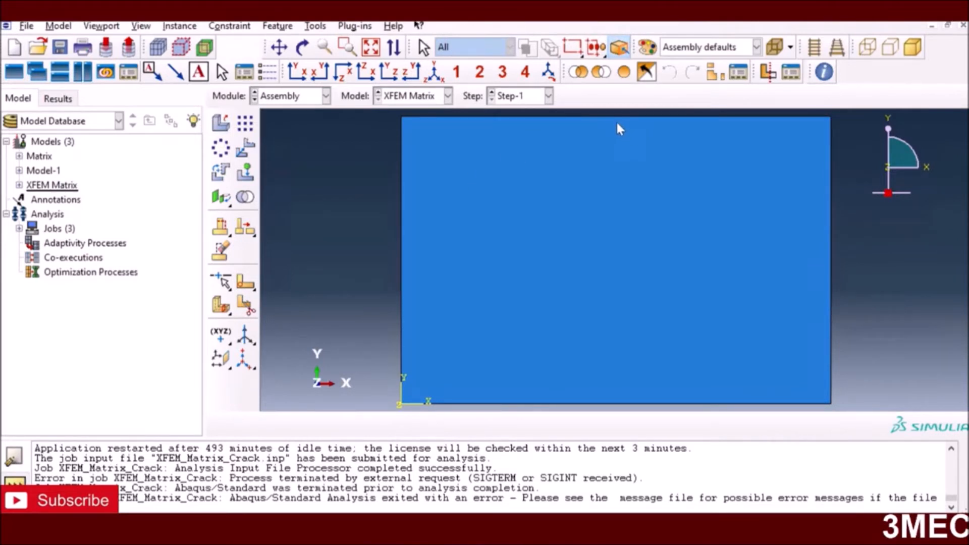
click(245, 148)
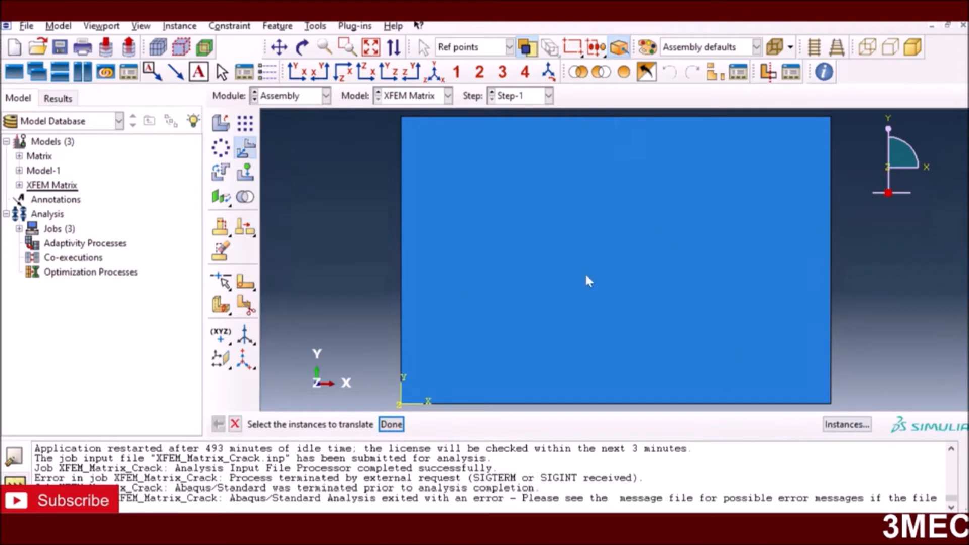
click(235, 424)
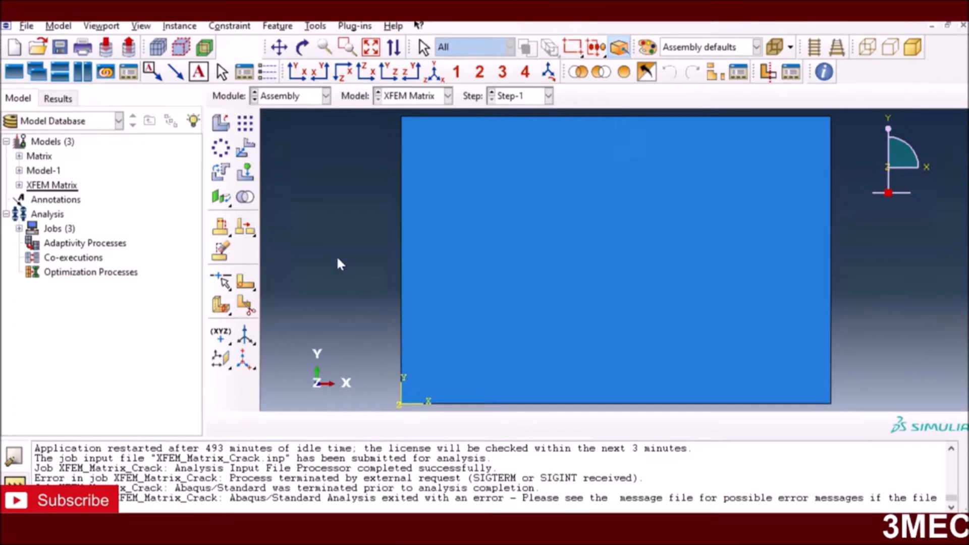
Step: In the Step module, open Step-1 for editing and review its basic settings and the automatic stabilization options
click(306, 103)
click(291, 160)
click(245, 126)
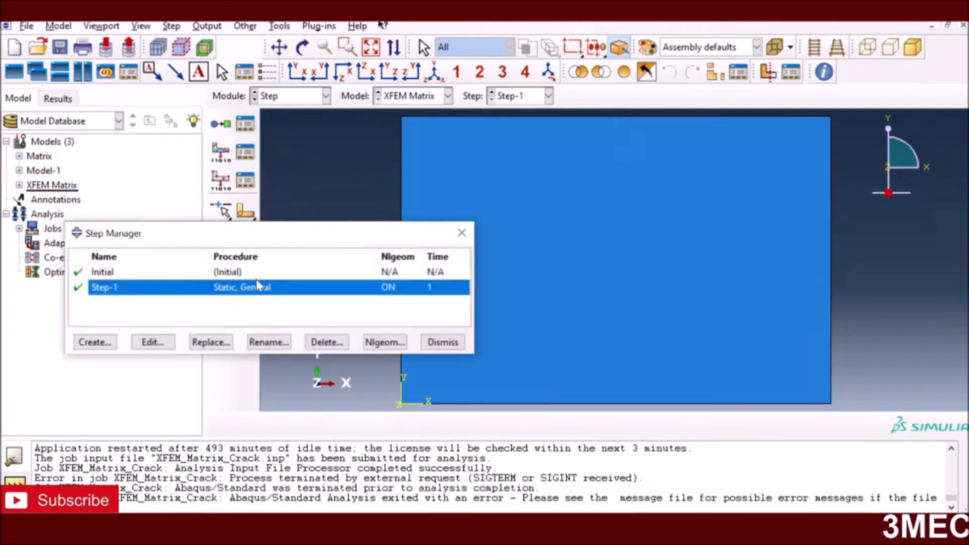
click(148, 345)
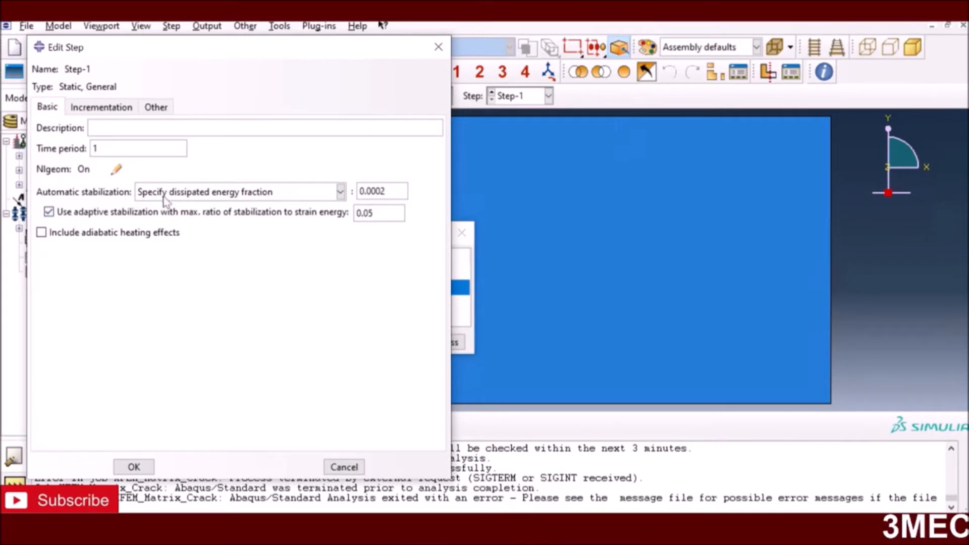
click(196, 195)
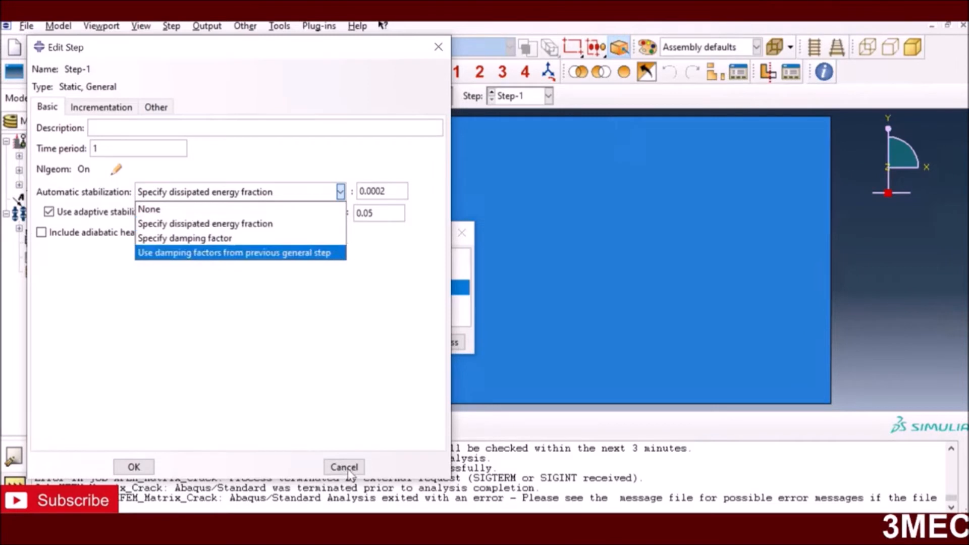
click(234, 378)
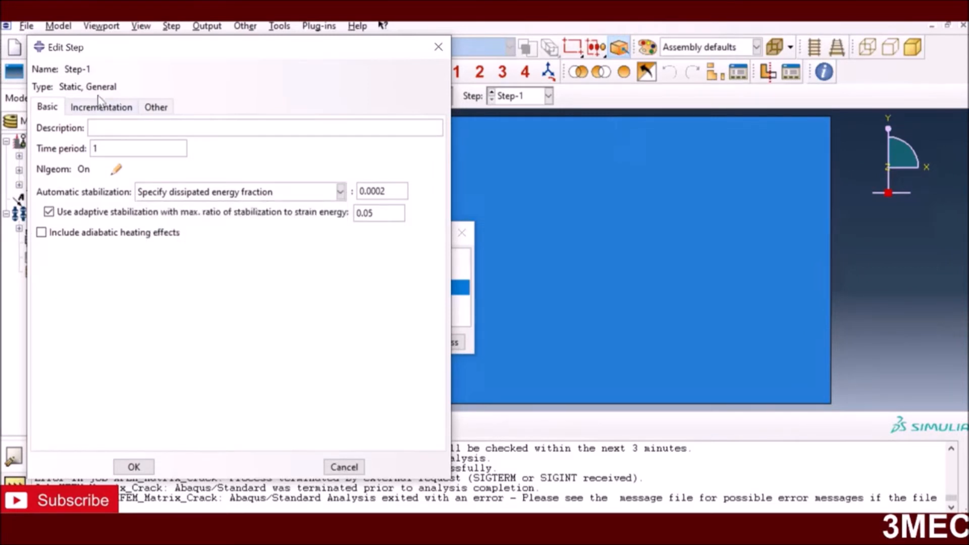
Step: Review Step-1's maximum number of increments and its initial, minimum and maximum increment sizes, then accept the step settings
click(100, 107)
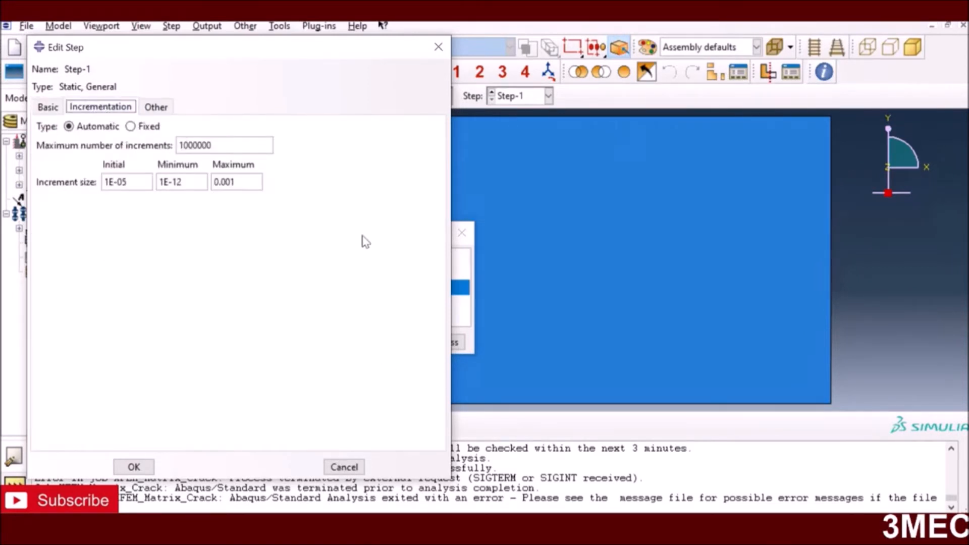
drag(212, 146, 184, 146)
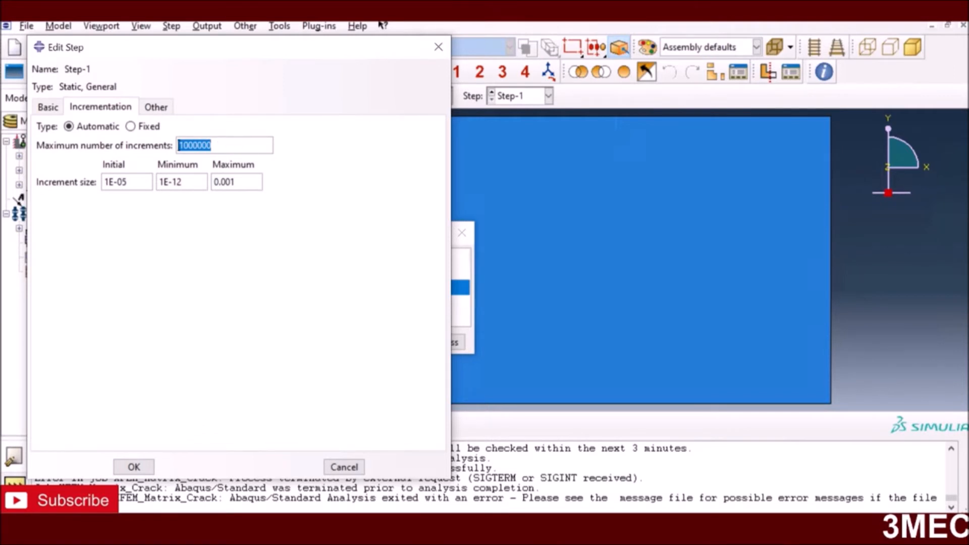
click(192, 145)
drag(186, 182, 164, 182)
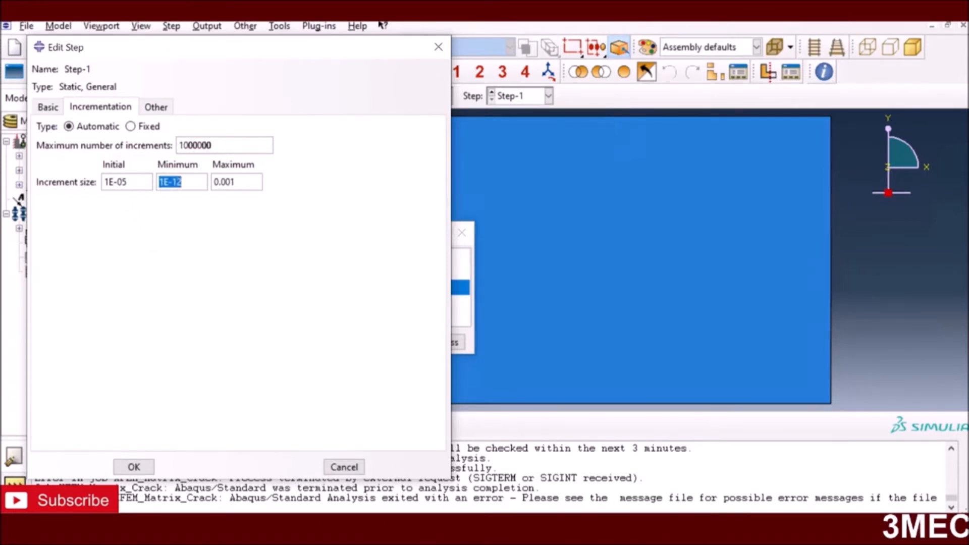
drag(128, 182, 103, 182)
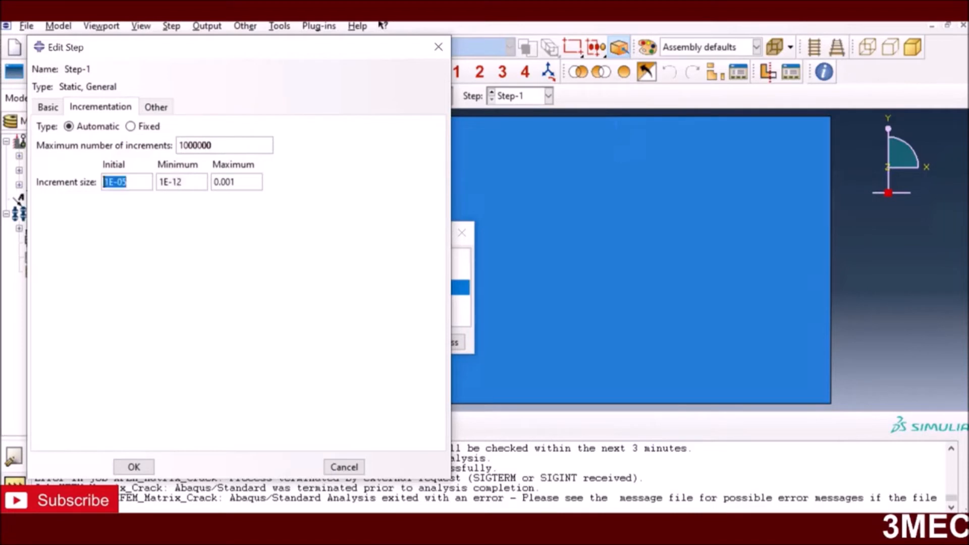
click(233, 182)
drag(234, 182, 213, 182)
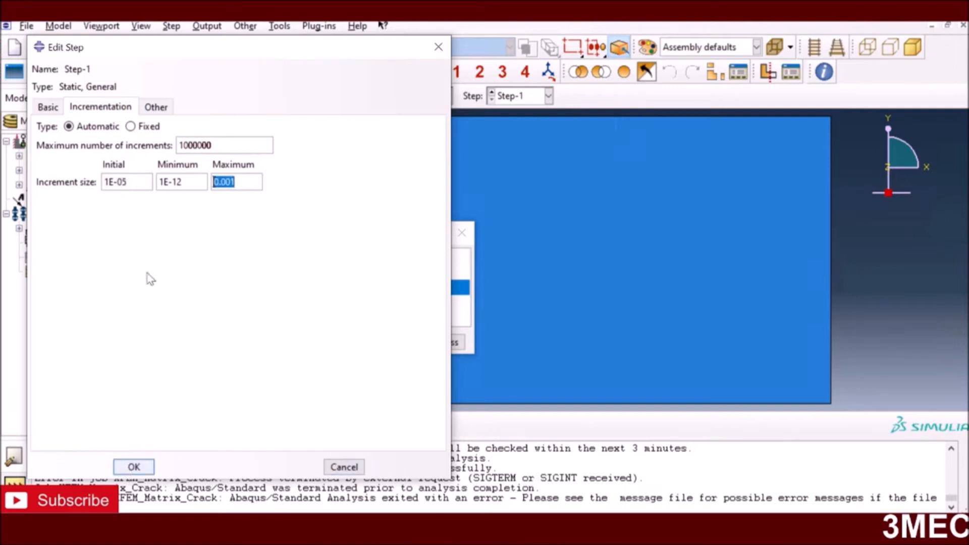
click(134, 467)
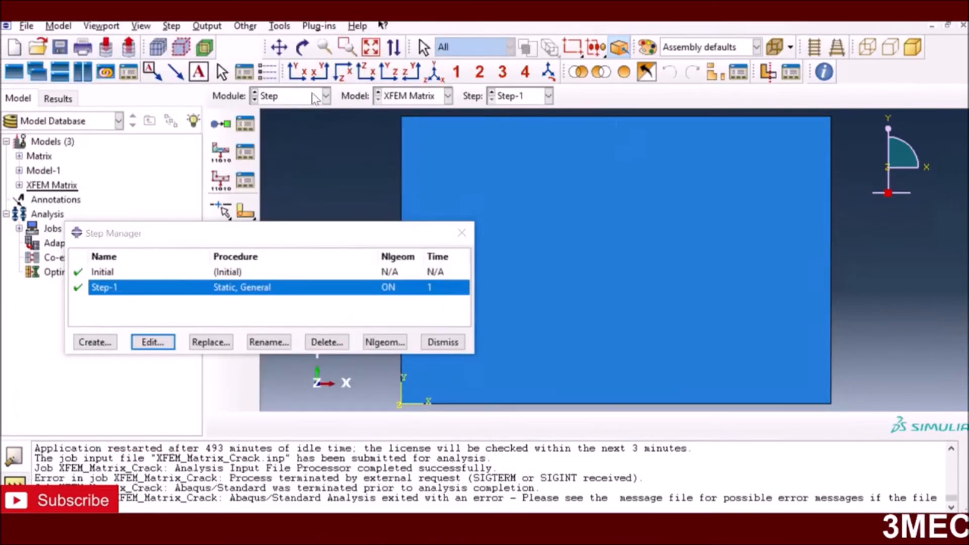
Step: Review the Time Incrementation and Line Search Control parameters in Step-1's general solution controls, then cancel the editor and close the step list
click(249, 28)
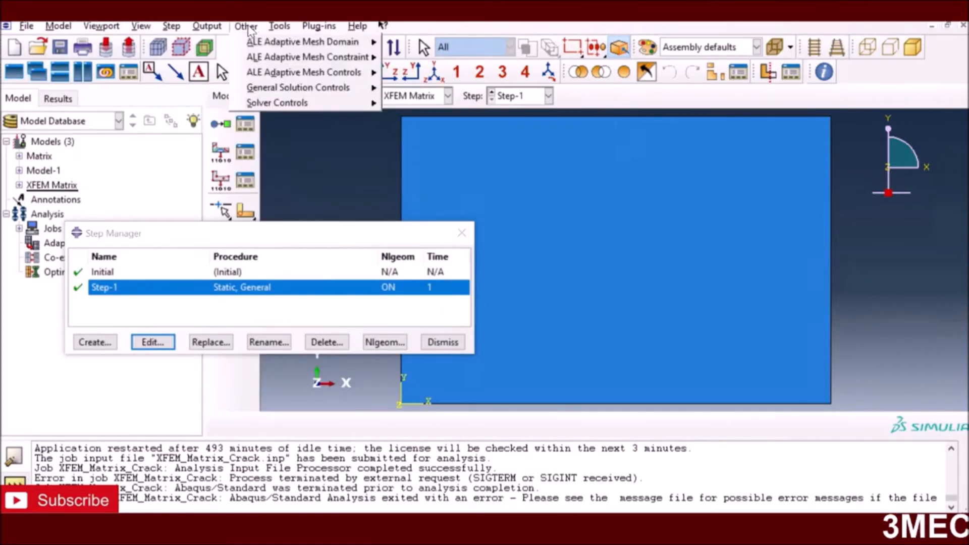
mouse_move(293, 92)
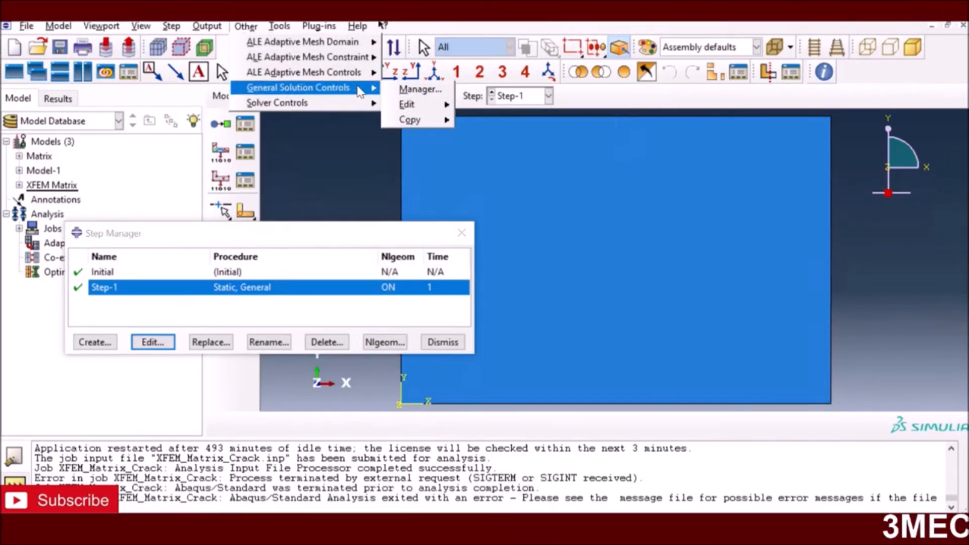
mouse_move(428, 107)
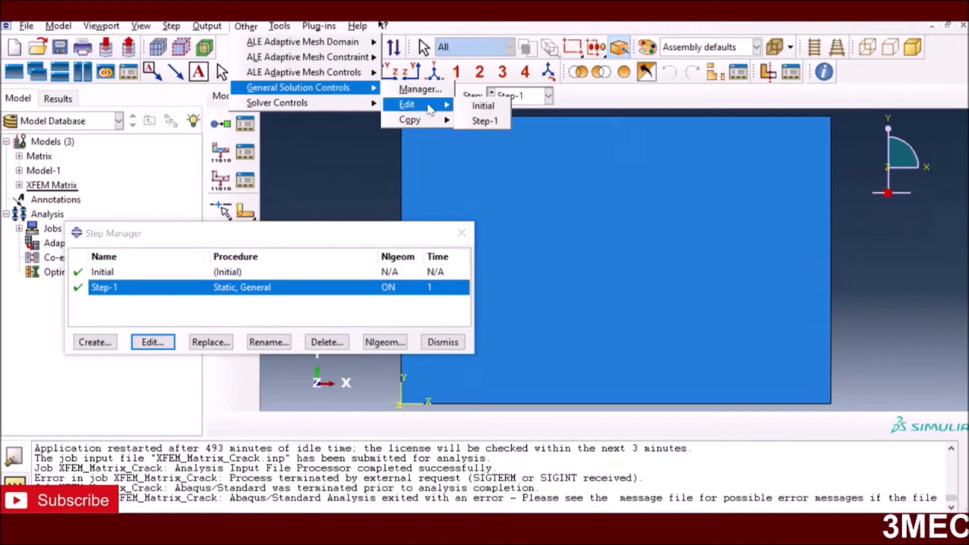
click(486, 122)
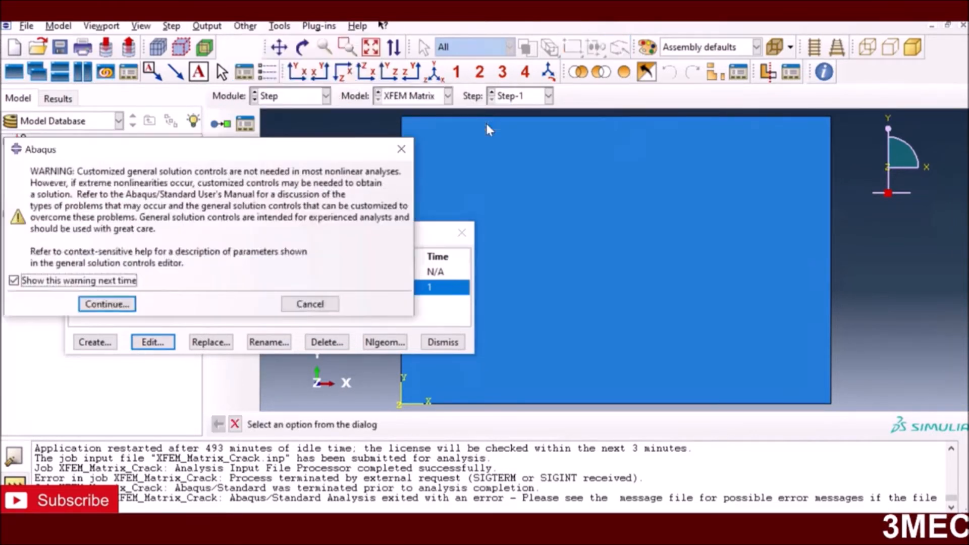
click(106, 305)
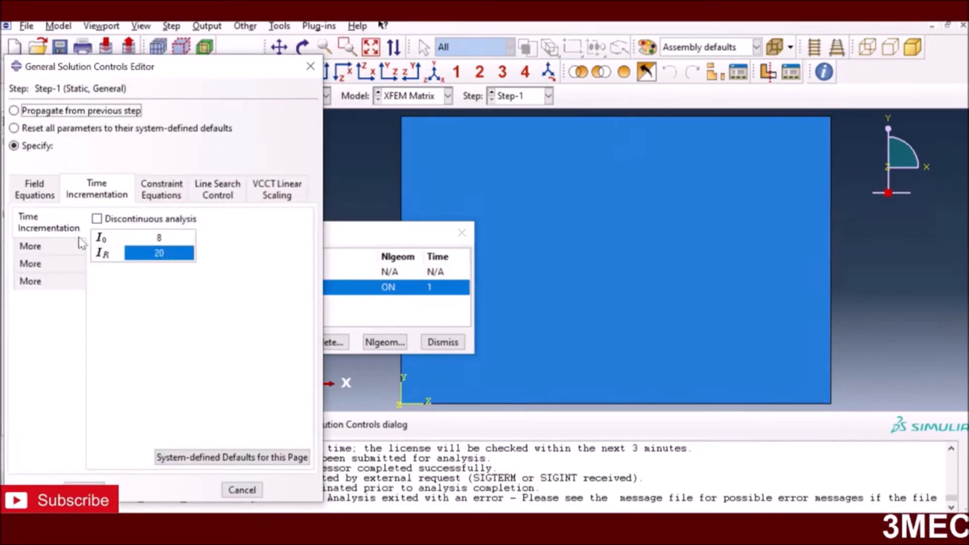
click(216, 190)
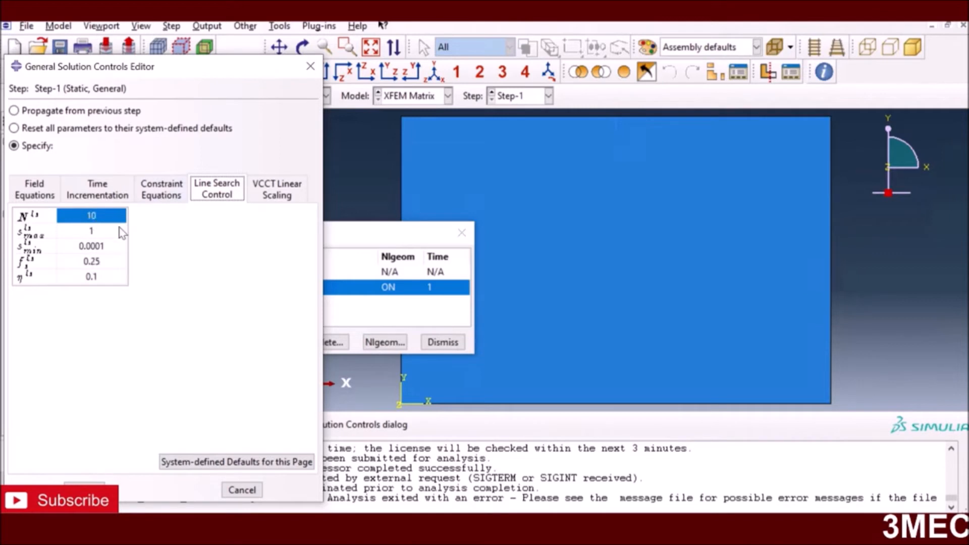
click(103, 198)
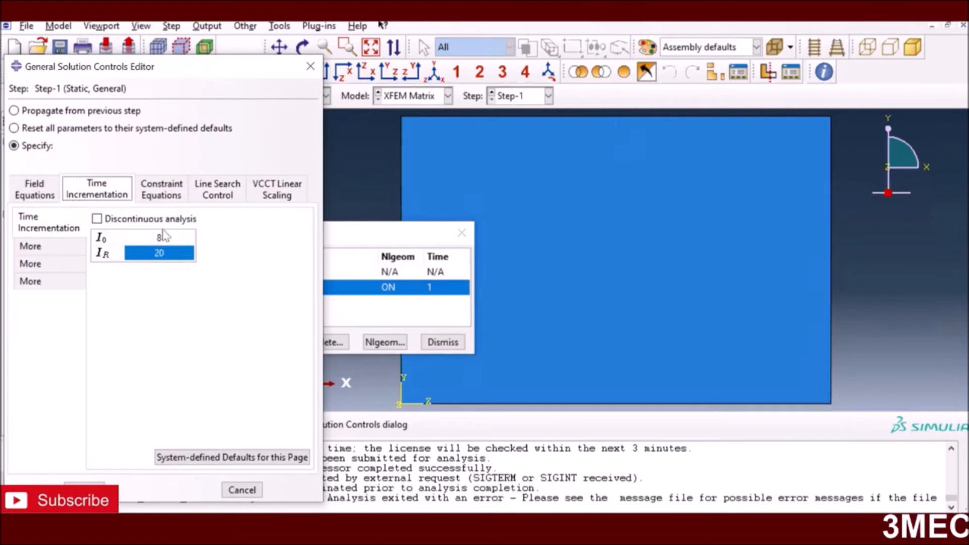
click(242, 490)
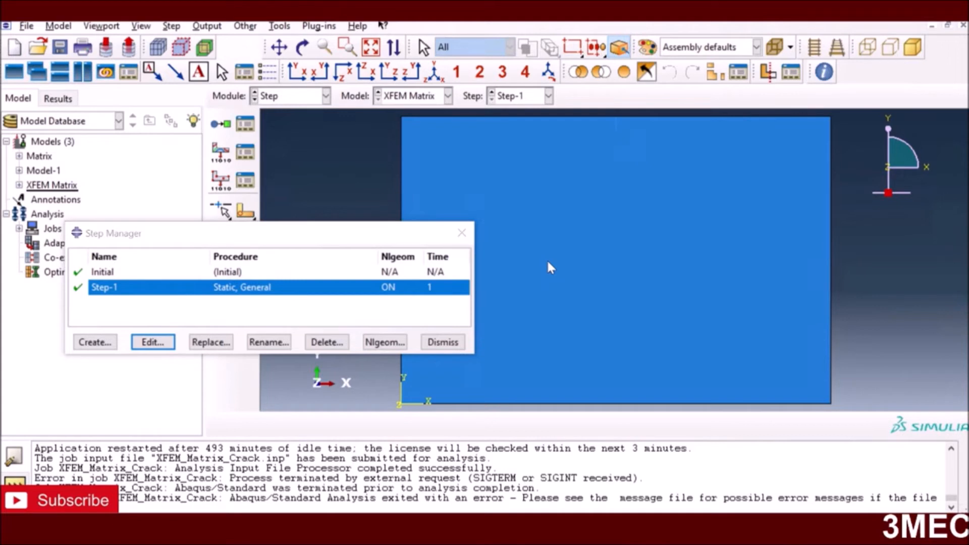
click(443, 343)
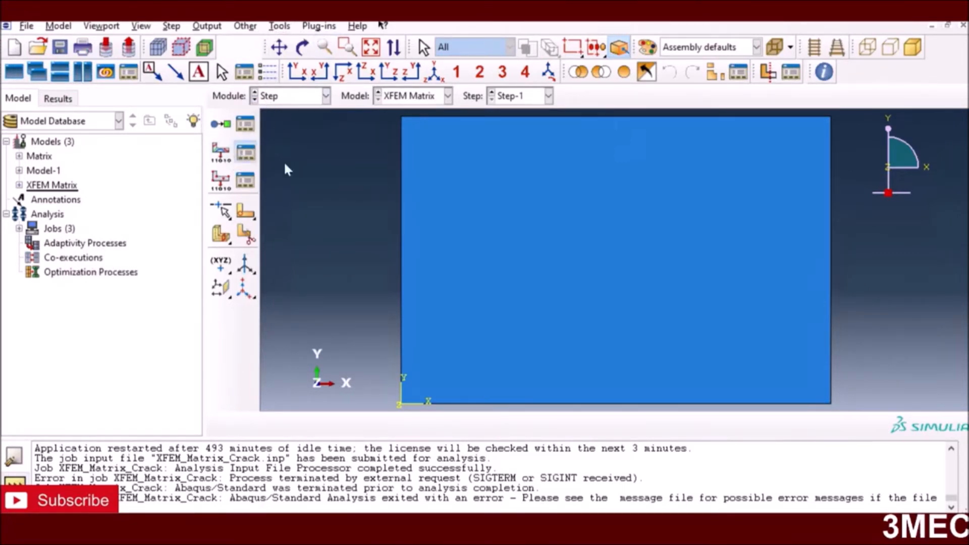
Step: Review the output variables selected in field output request F-Output-1, including the damage, level set and status variables, then cancel the editor
click(245, 152)
click(469, 153)
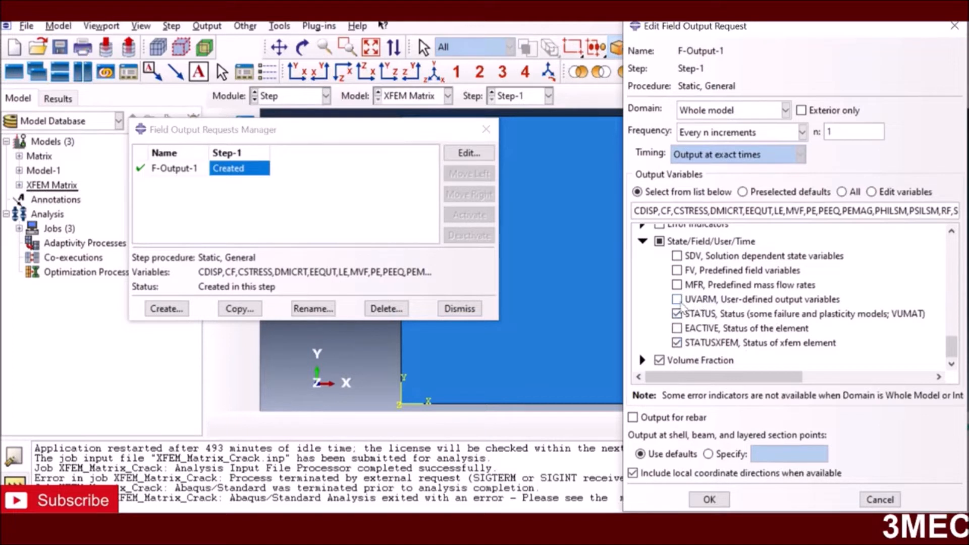
scroll(661, 300, up, 4)
scroll(661, 300, up, 1)
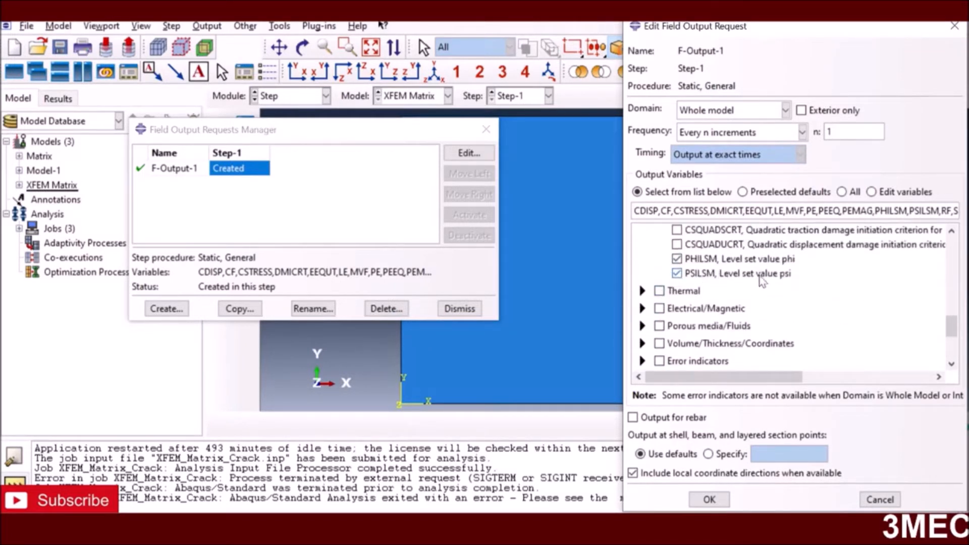
scroll(762, 281, up, 3)
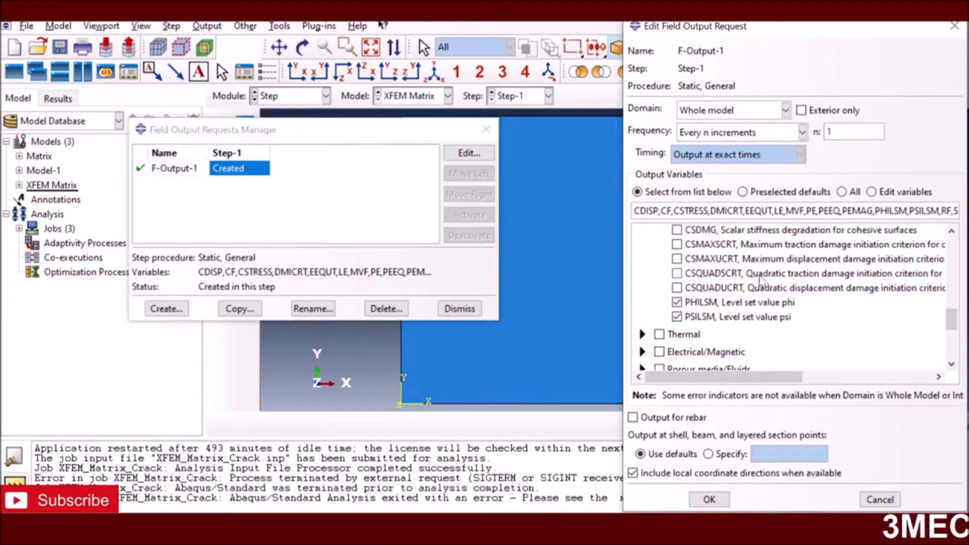
scroll(762, 283, up, 10)
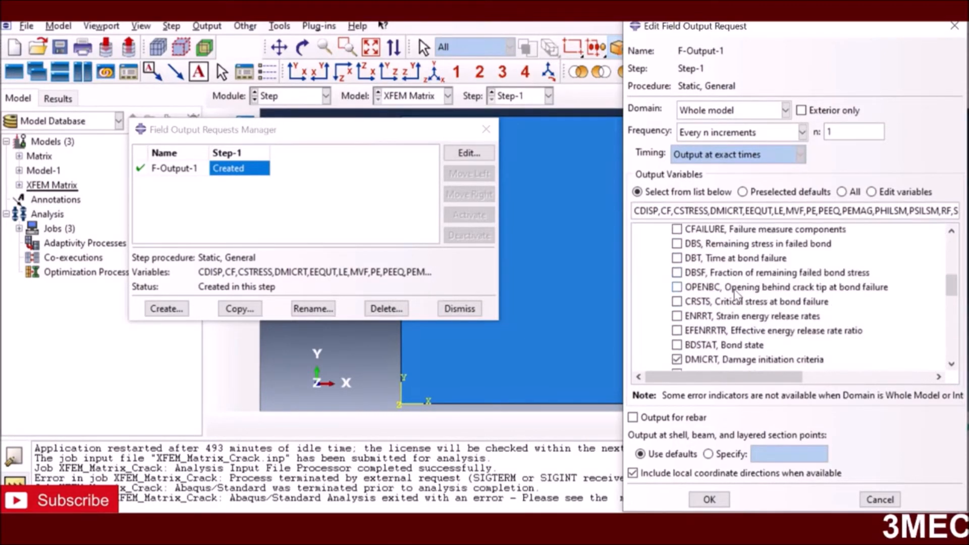
scroll(753, 327, down, 2)
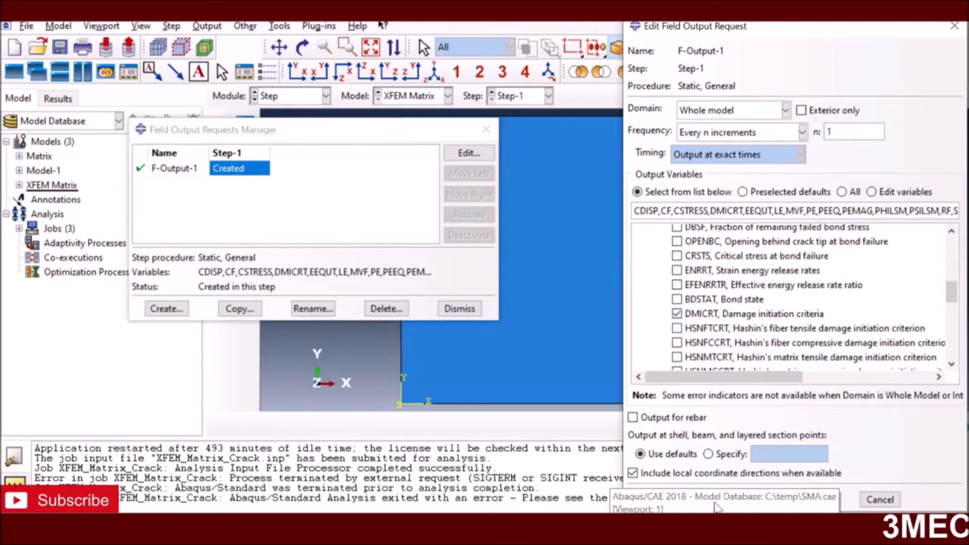
click(883, 499)
click(460, 309)
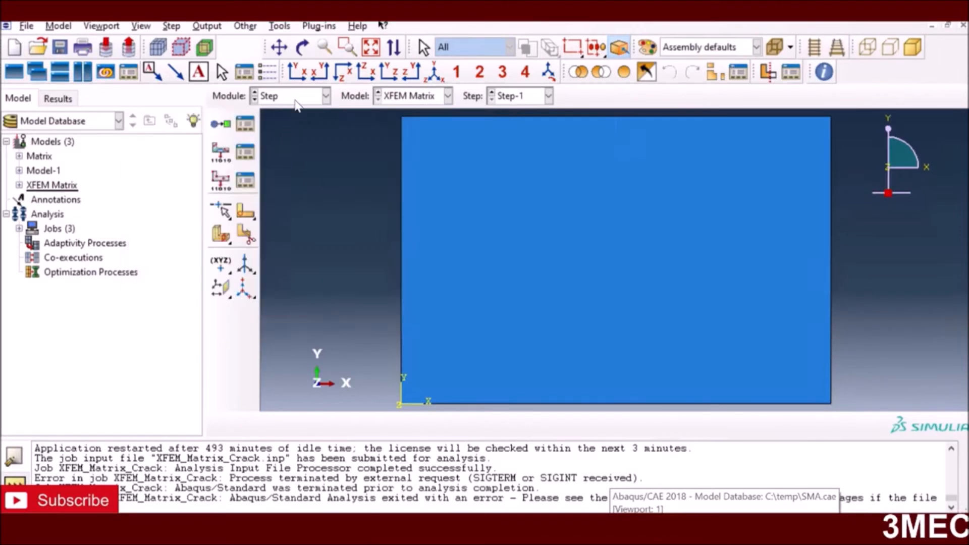
Step: In the Interaction module, edit the XFEM crack Crack-1, re-pick the short crack line at the plate's upper edge as crack location, and accept
click(297, 99)
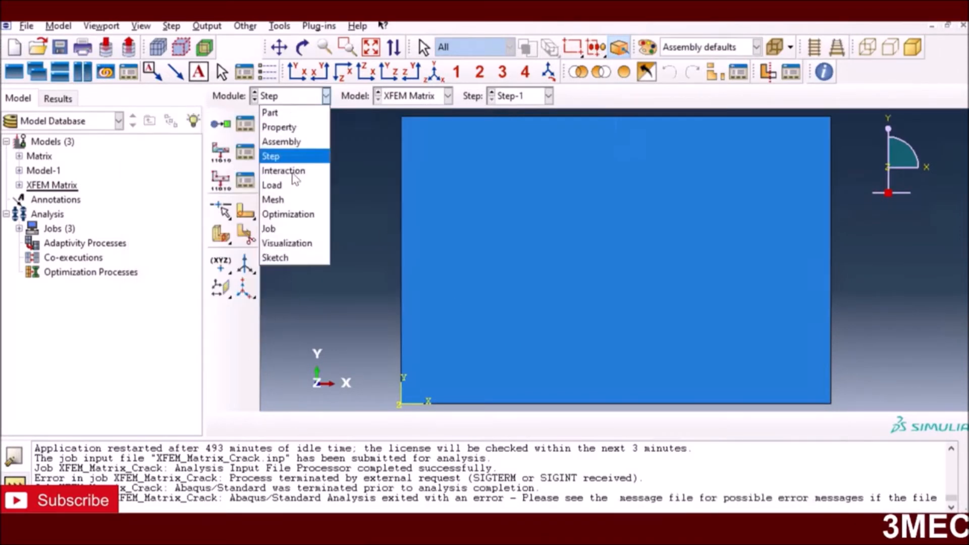
click(289, 172)
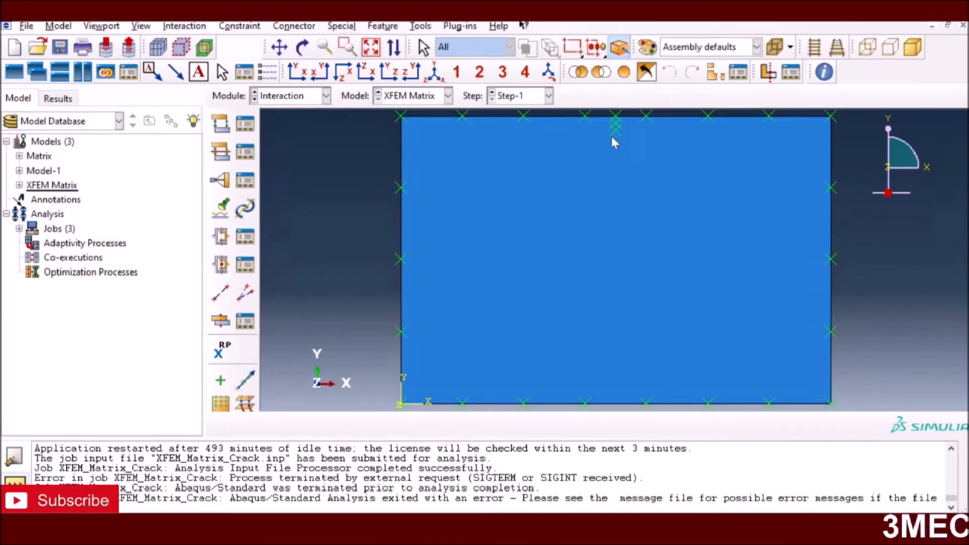
click(342, 26)
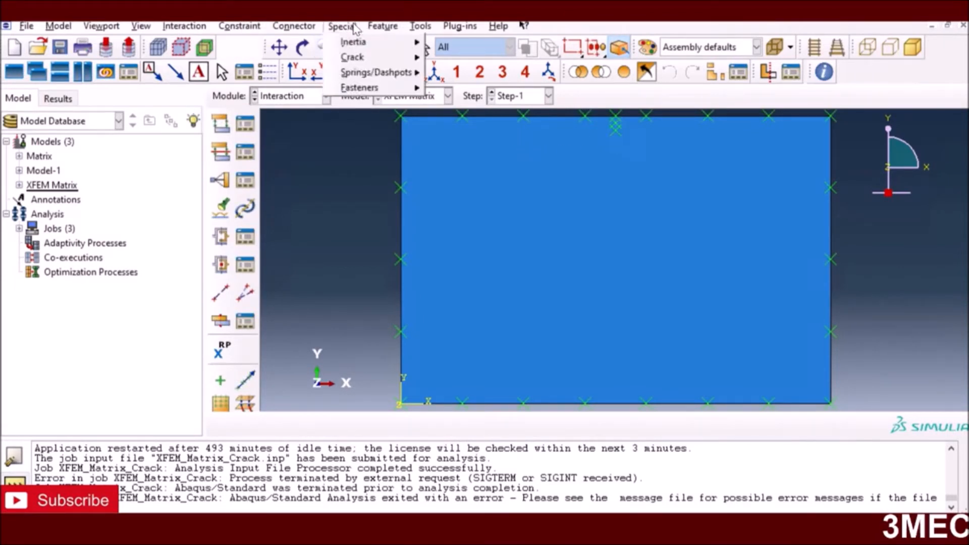
mouse_move(365, 60)
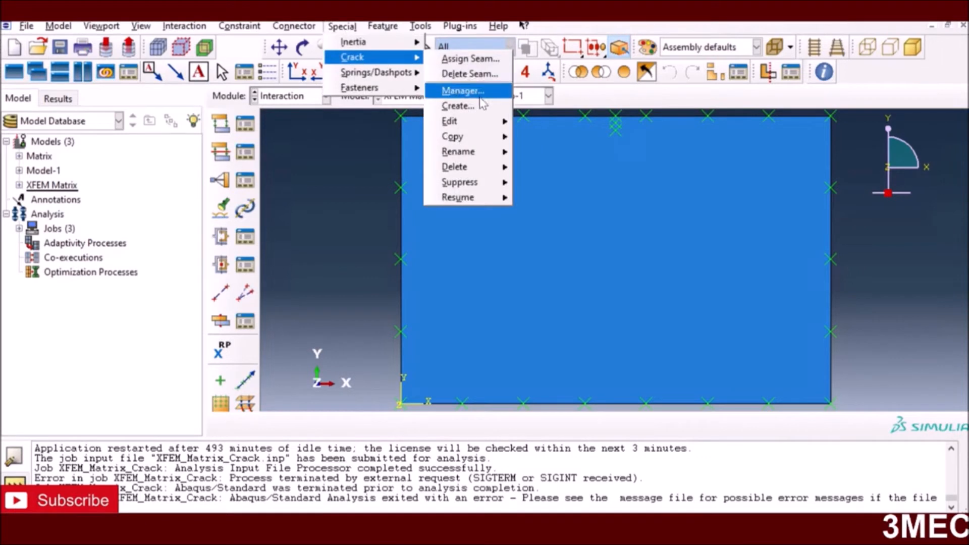
mouse_move(484, 122)
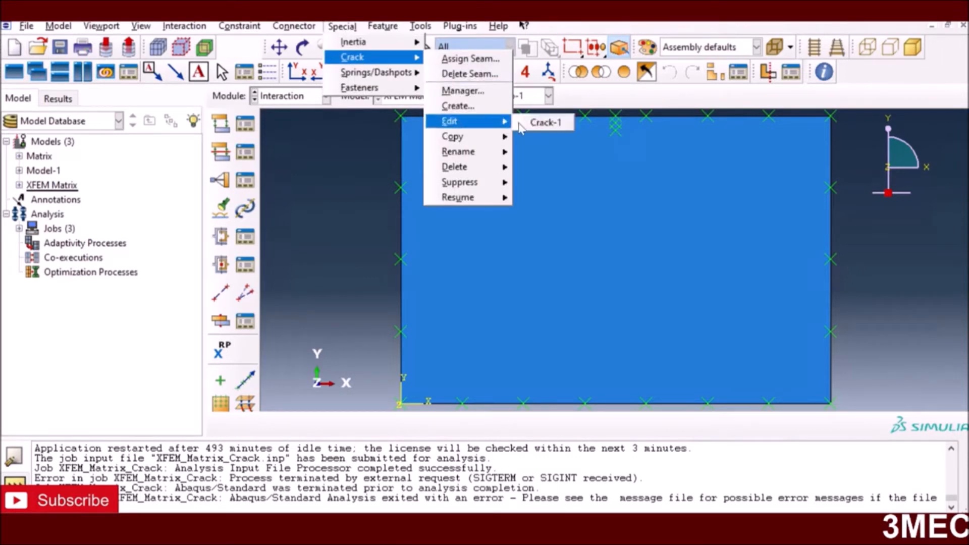
click(526, 121)
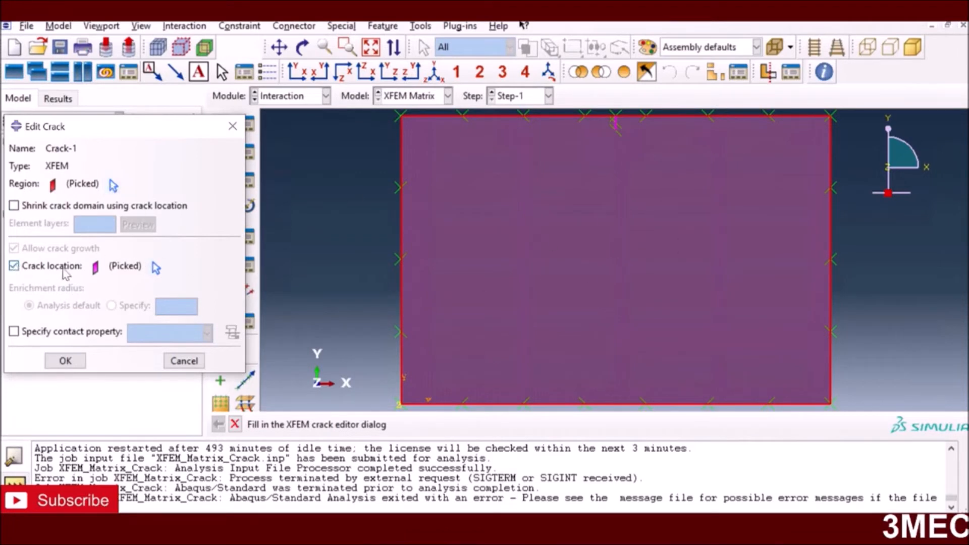
click(156, 268)
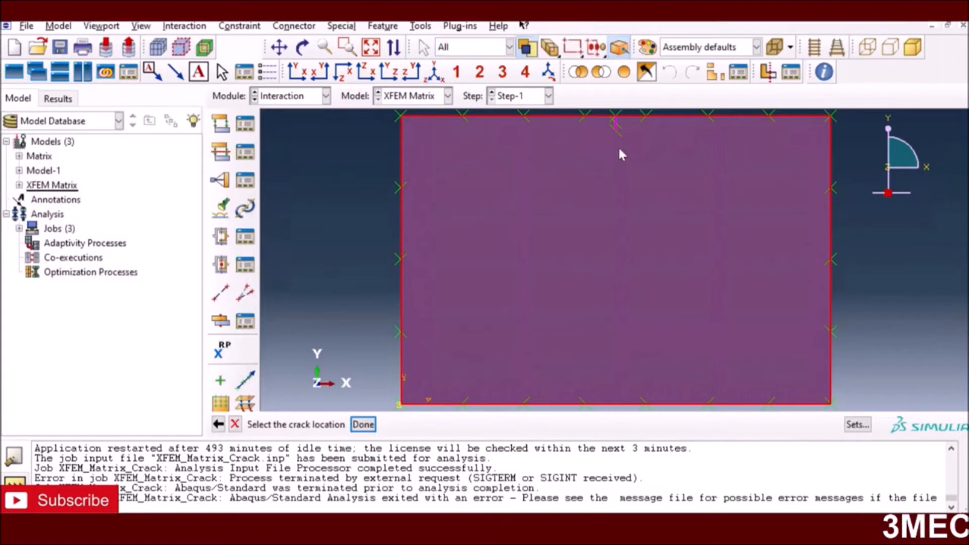
click(616, 129)
click(363, 425)
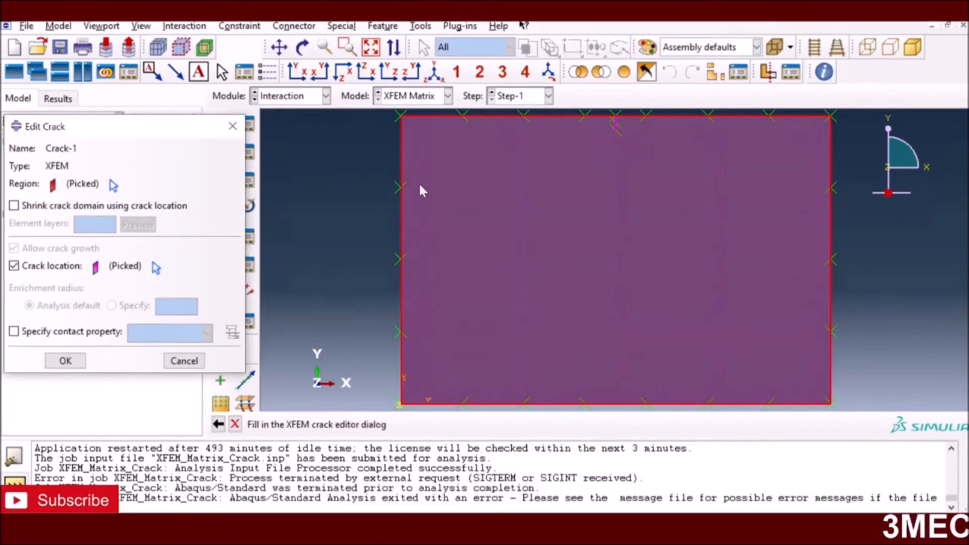
click(66, 361)
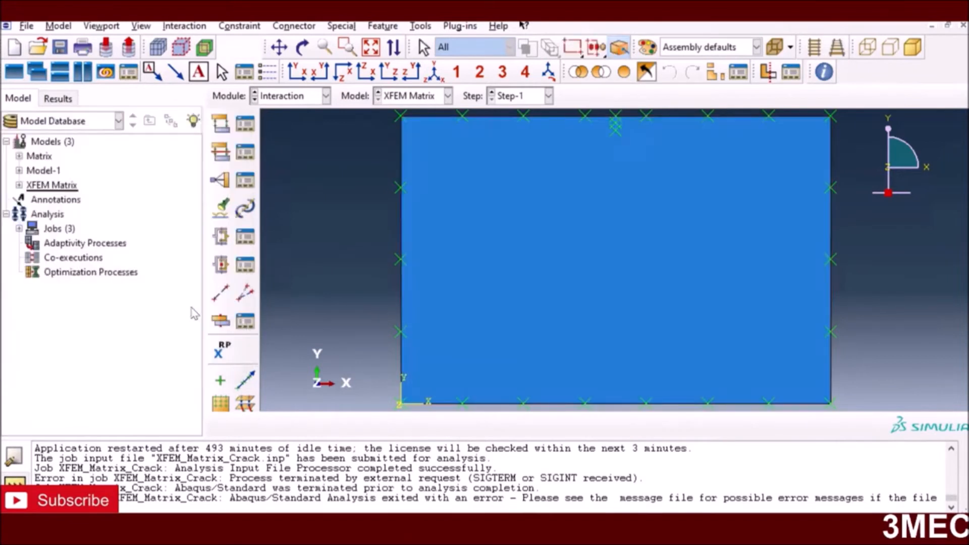
Step: Check the model's interaction properties and constraints, then view the plate's boundary conditions in the Load module
click(244, 159)
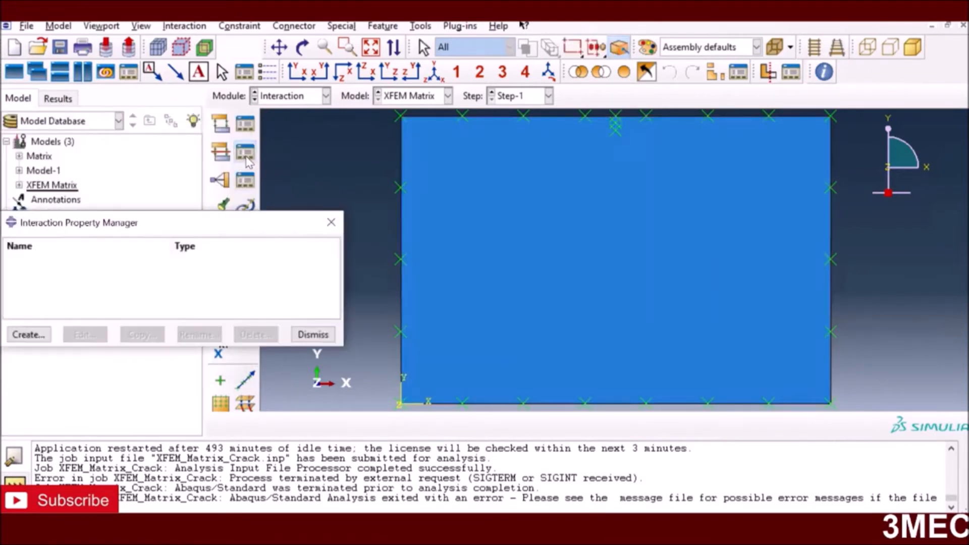
click(314, 333)
click(246, 204)
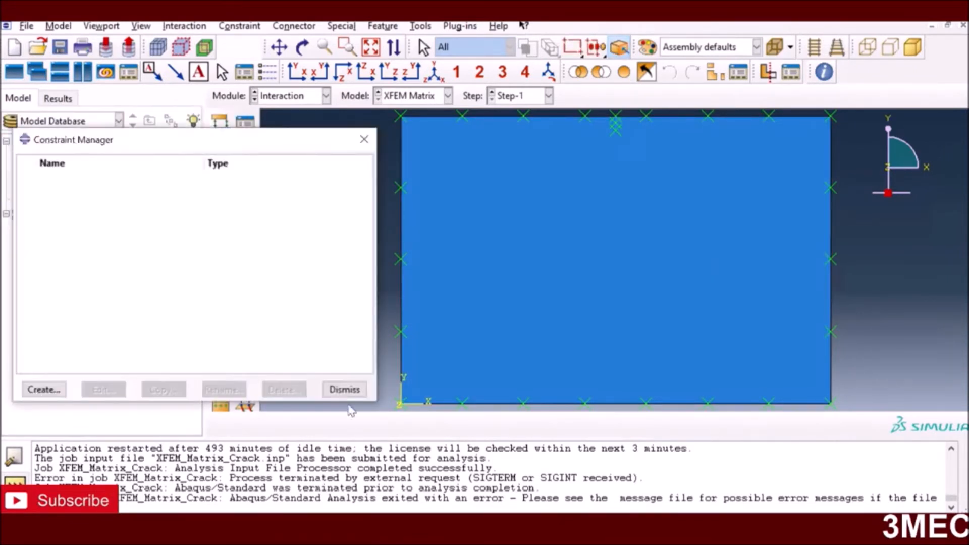
click(344, 391)
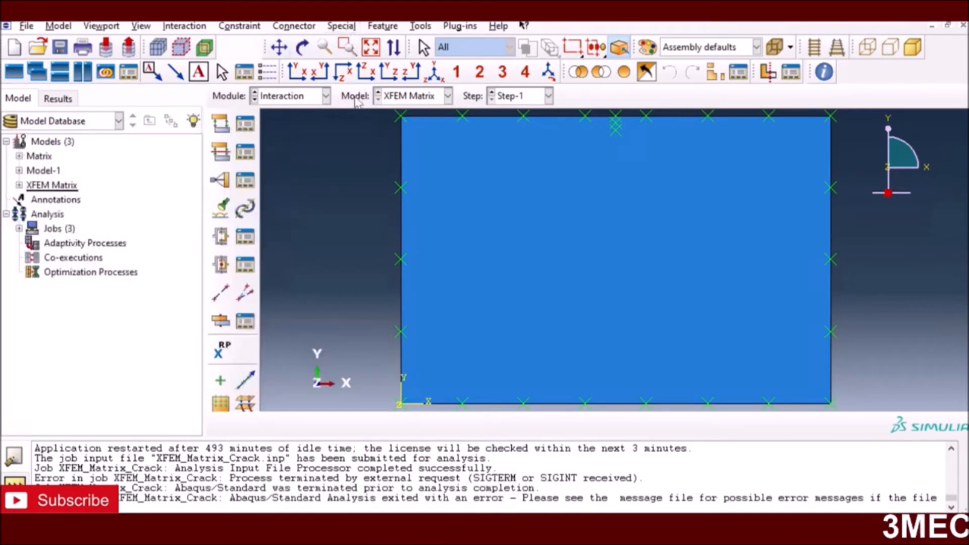
click(326, 96)
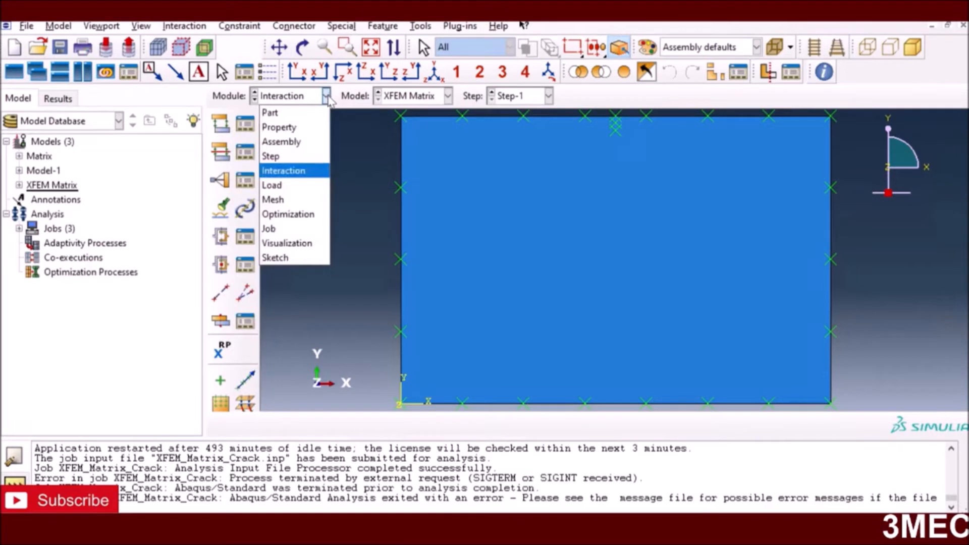
click(274, 186)
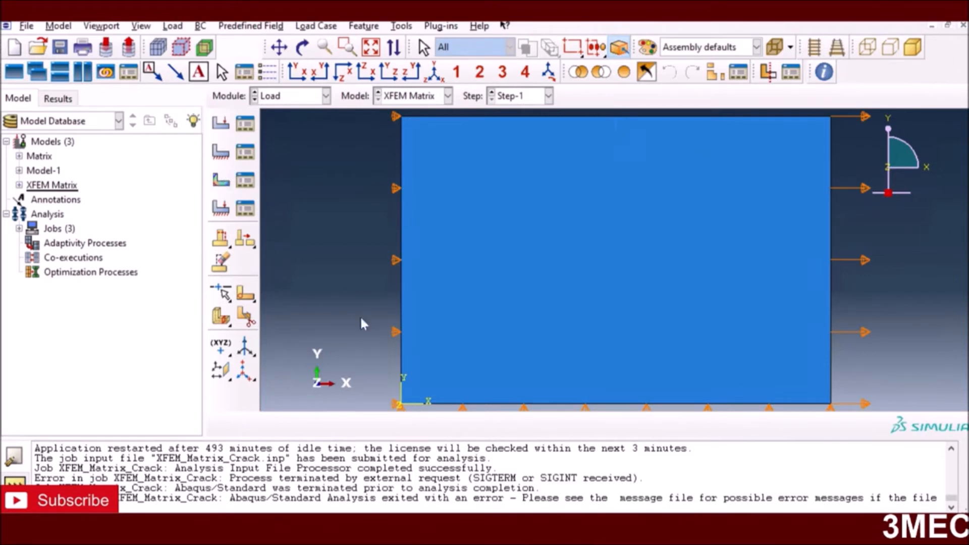
Step: In the Mesh module, switch the displayed object from the assembly to Part-1 and look at its global seeds, then close them
click(326, 96)
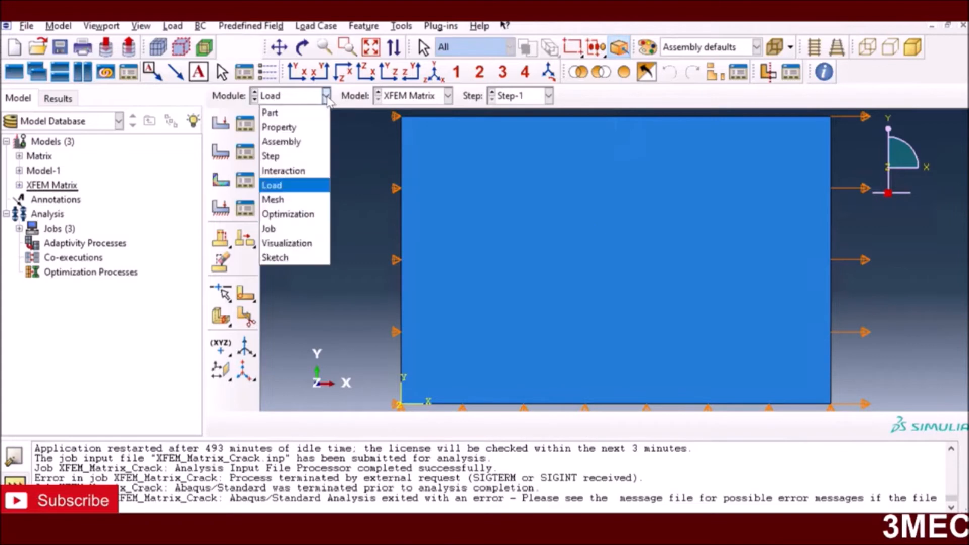
click(292, 201)
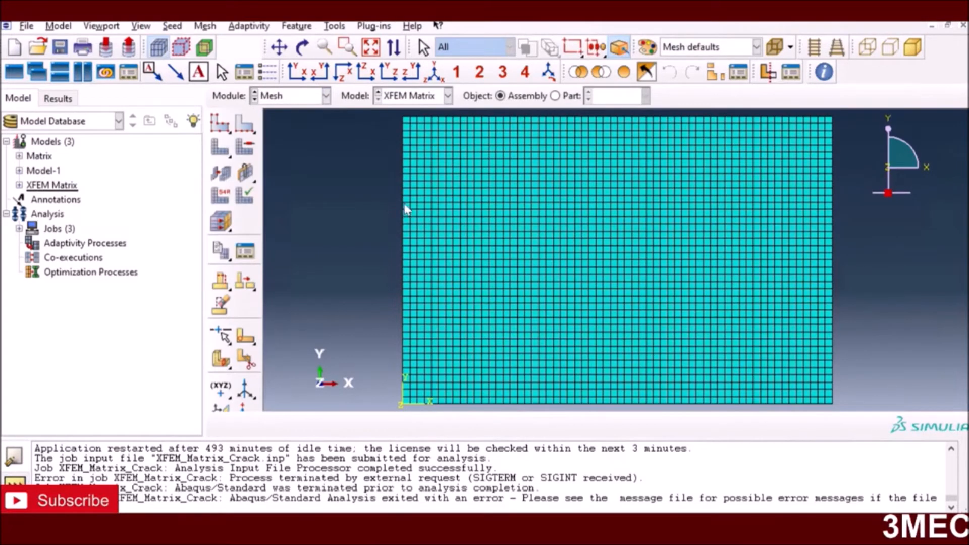
click(220, 122)
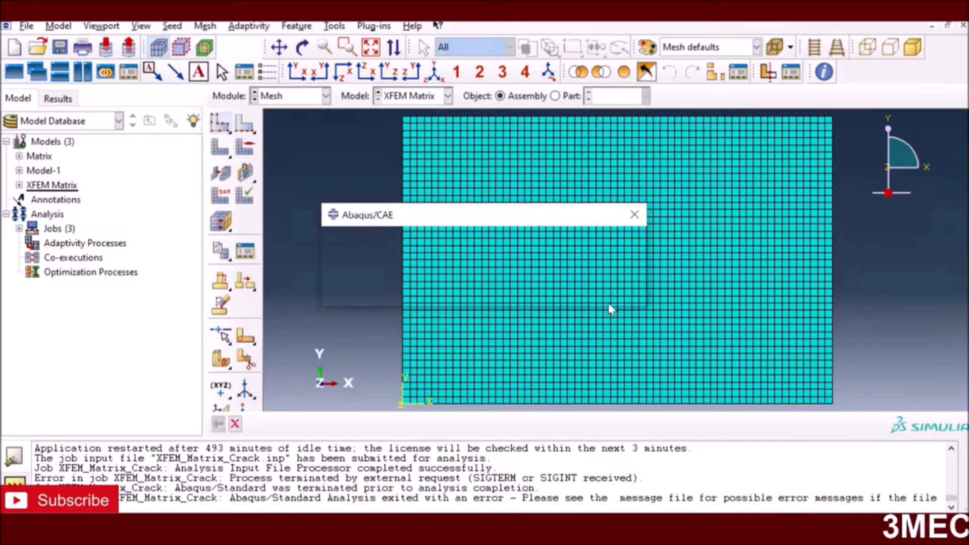
click(484, 295)
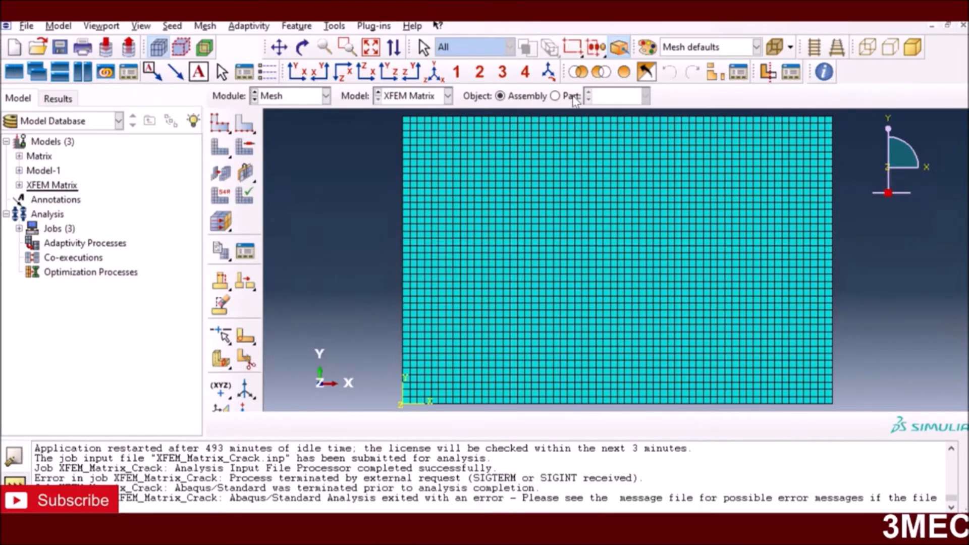
click(556, 96)
click(221, 123)
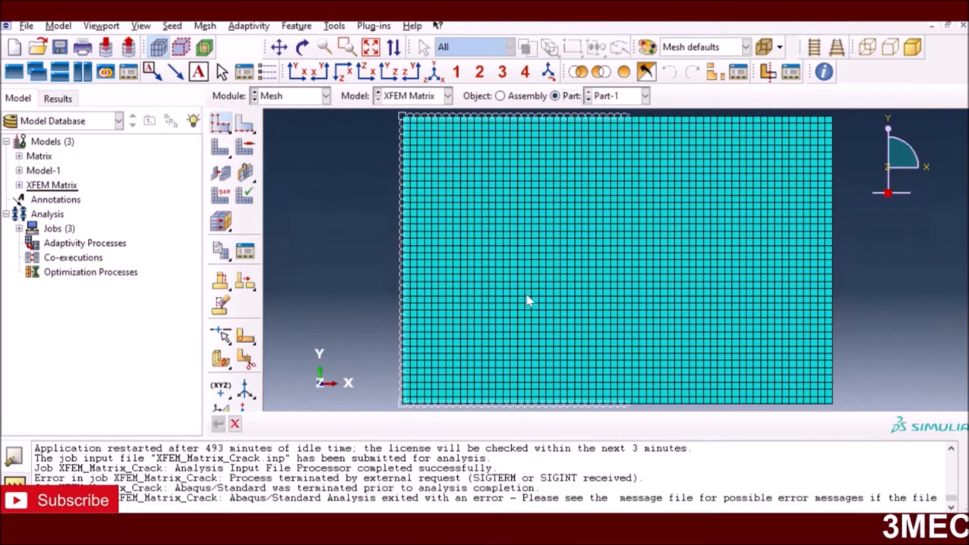
click(260, 304)
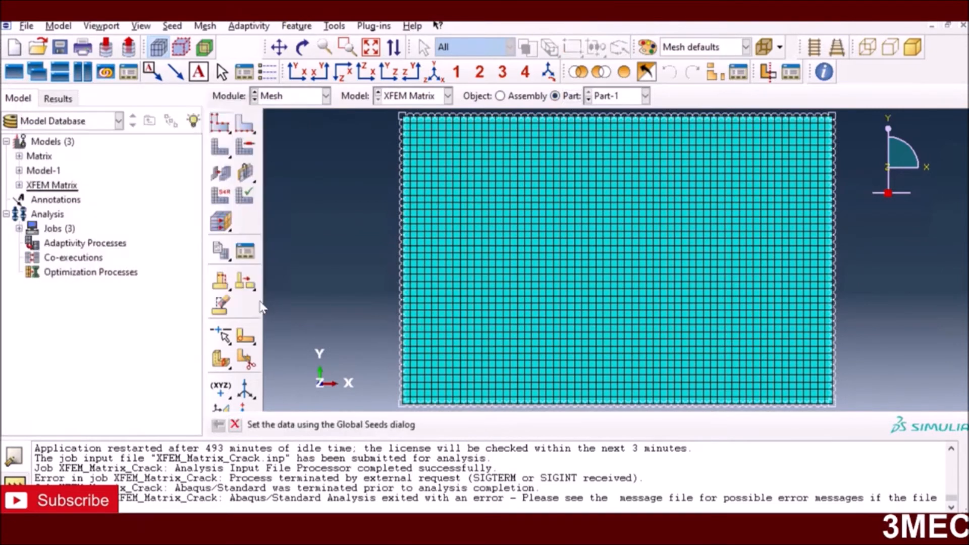
Step: Confirm the element type of Part-1's face as Standard linear Plane Strain with reduced integration and element deletion set to Yes
click(220, 198)
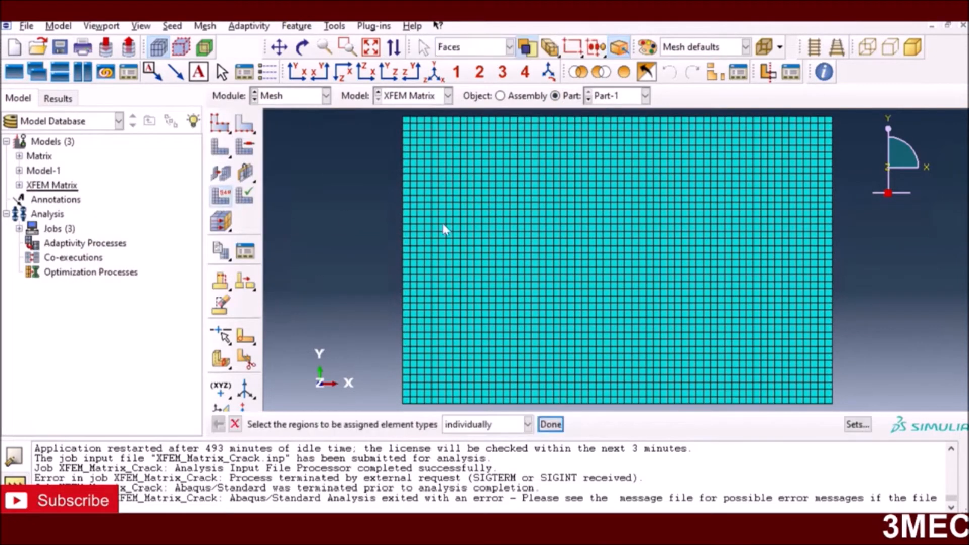
click(545, 382)
click(549, 424)
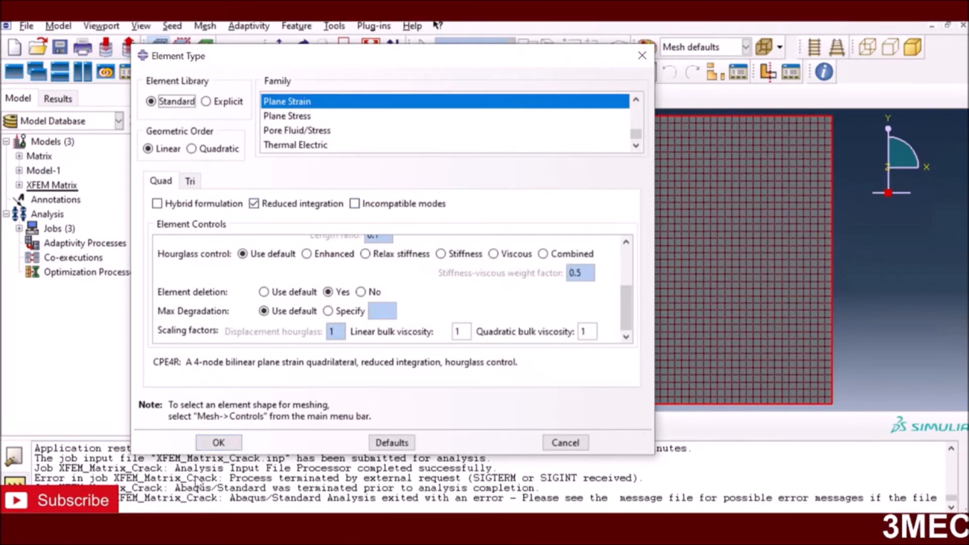
click(219, 443)
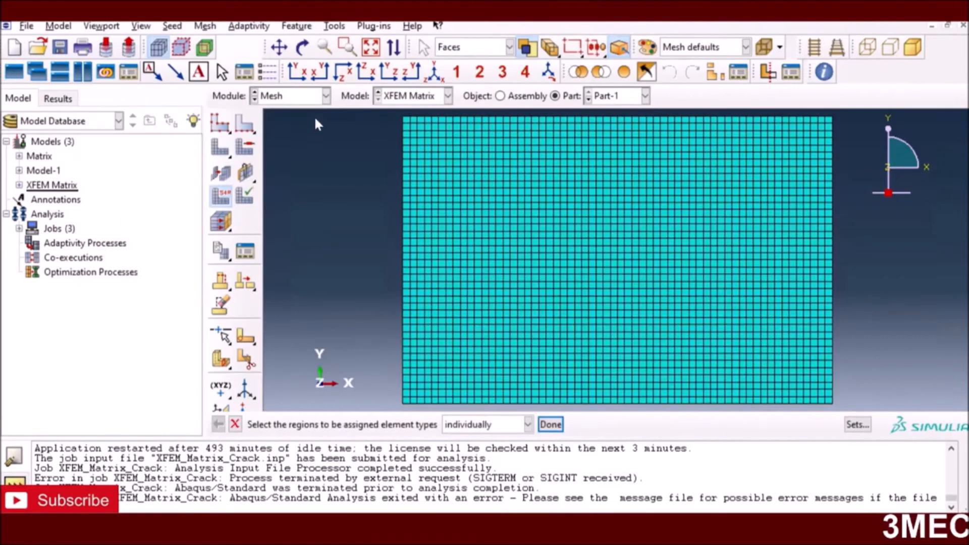
Step: In the Job module, submit the XFEM_Matrix_Crack job, overwriting its existing job files, and open the job's monitor
click(328, 99)
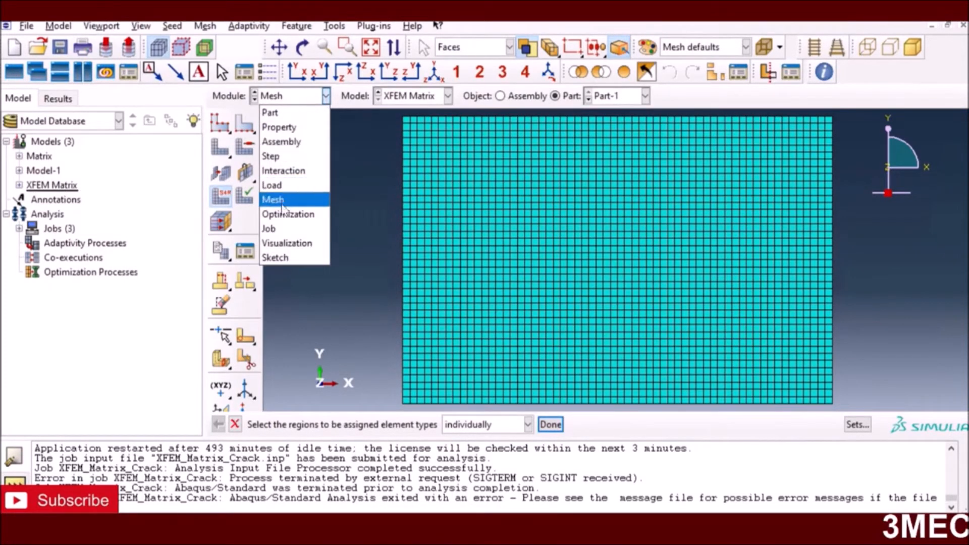
click(289, 233)
click(244, 124)
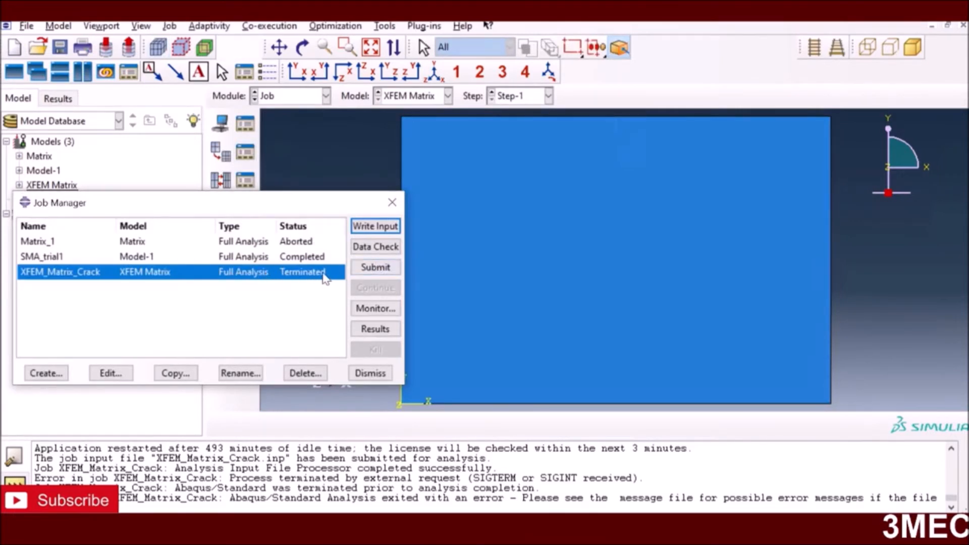
click(373, 270)
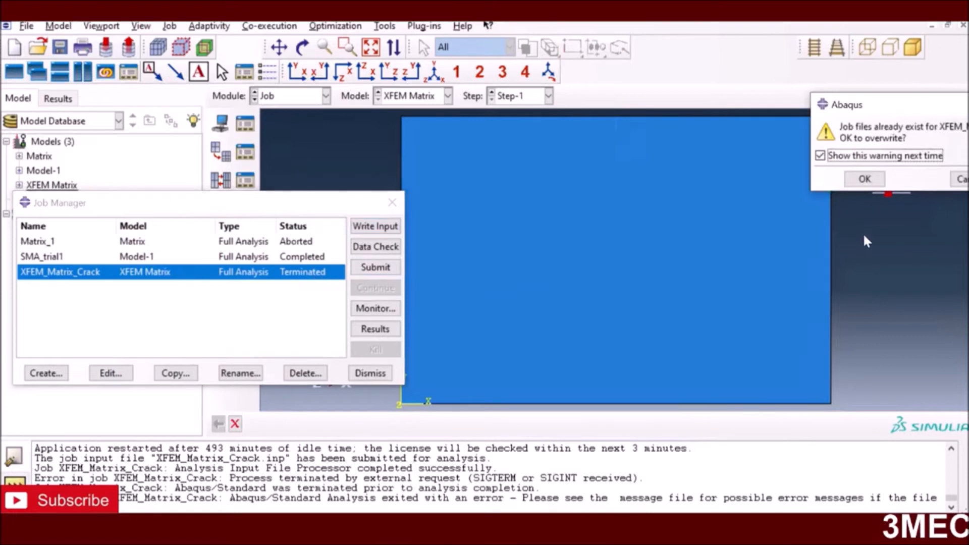
click(865, 180)
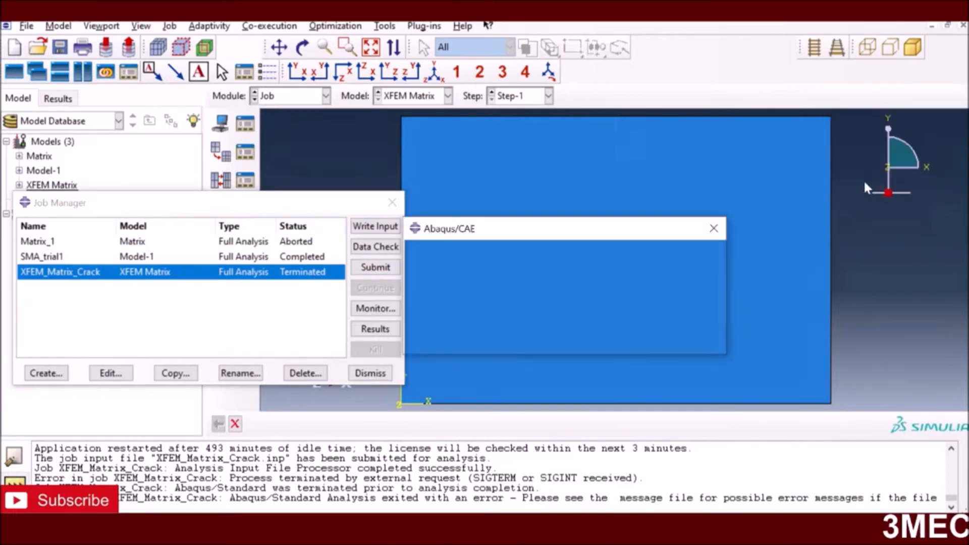
click(485, 342)
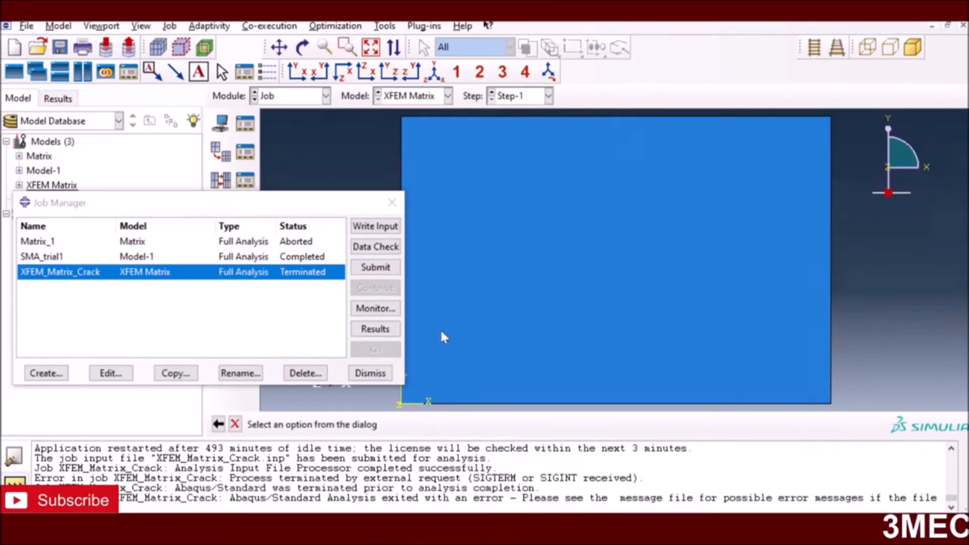
click(378, 309)
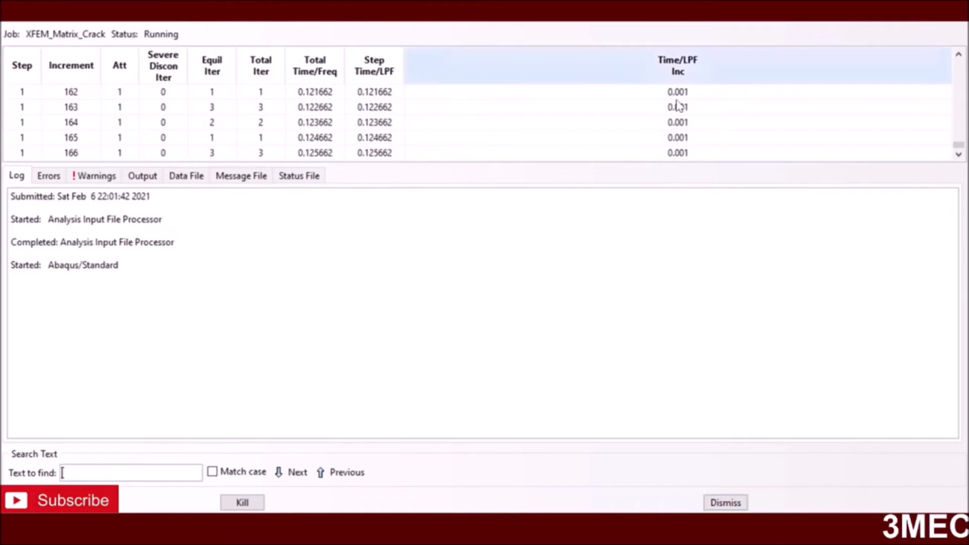
Step: Close the job monitor and open the results of the XFEM_Matrix_Crack job
click(732, 503)
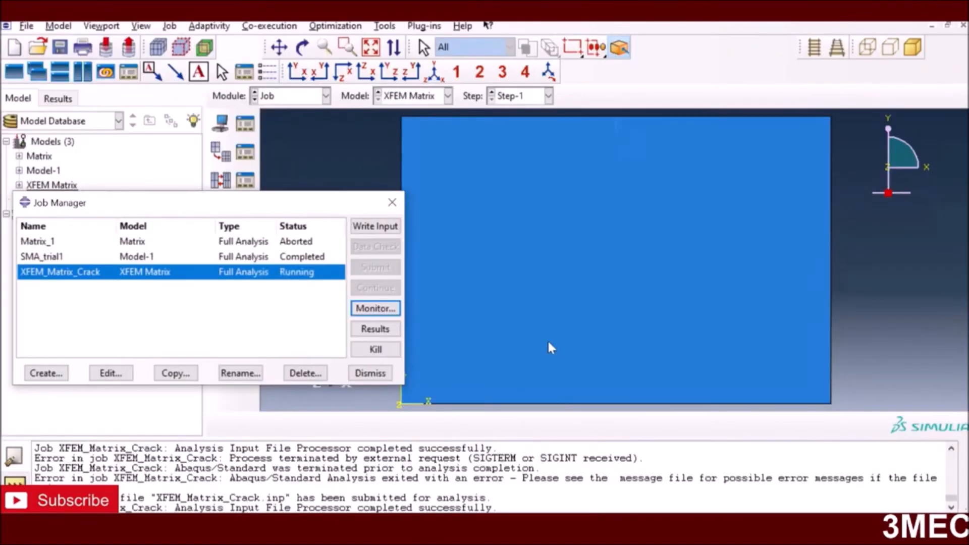
click(375, 328)
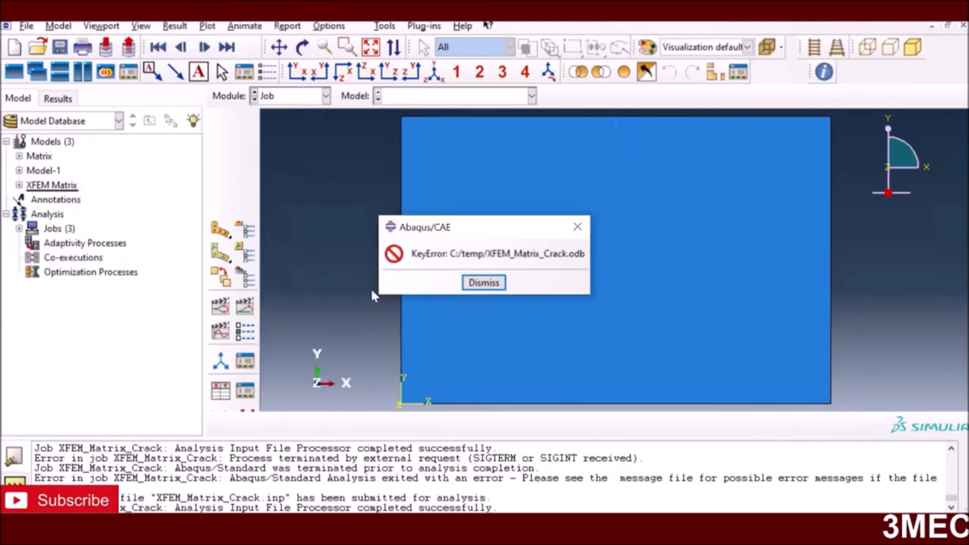
click(484, 283)
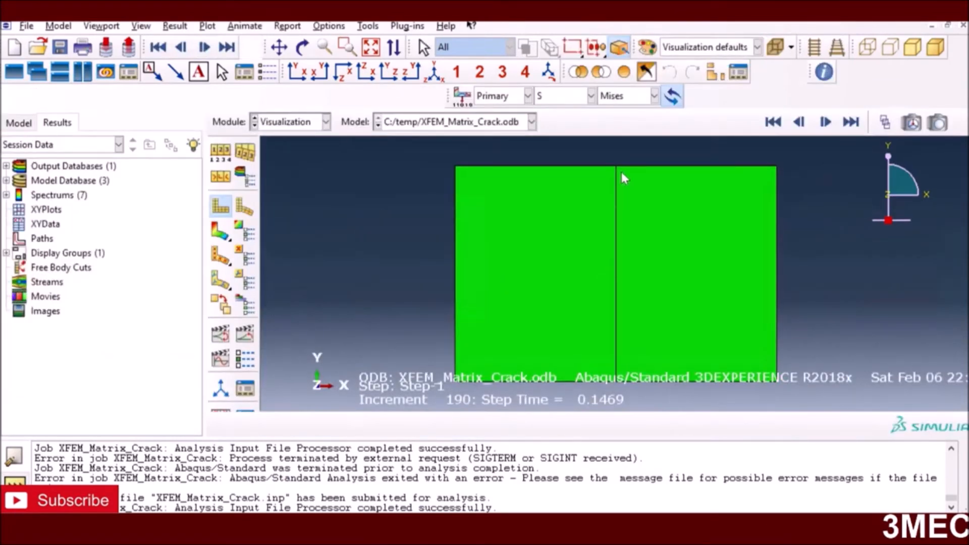
Step: Plot the Mises stress contours on the plate and view the crack growth frame by frame from the first increment
click(220, 233)
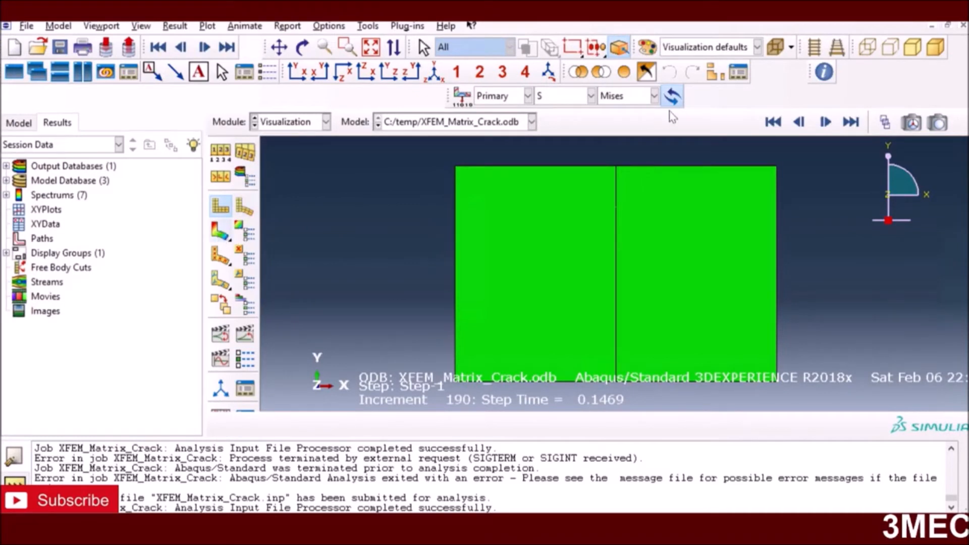
click(773, 121)
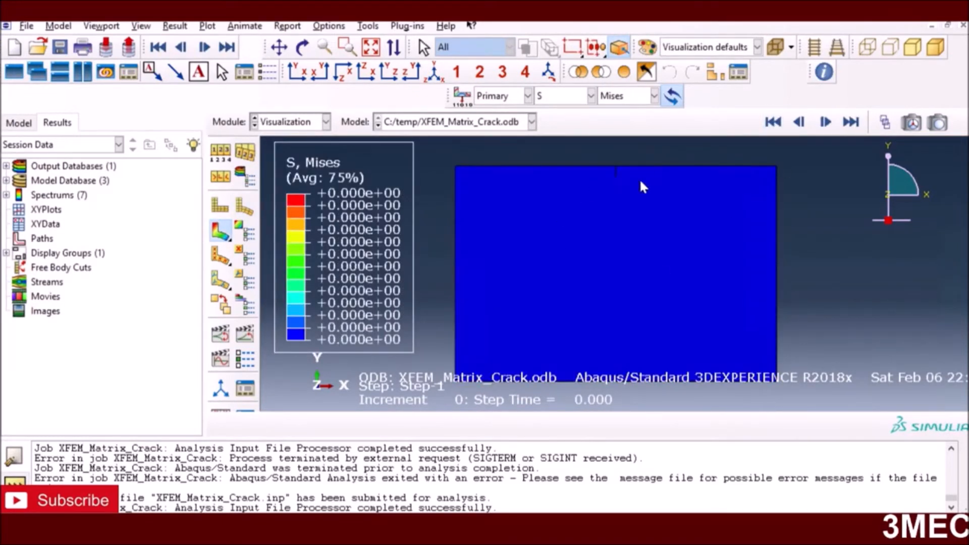
click(826, 122)
click(826, 123)
click(826, 123)
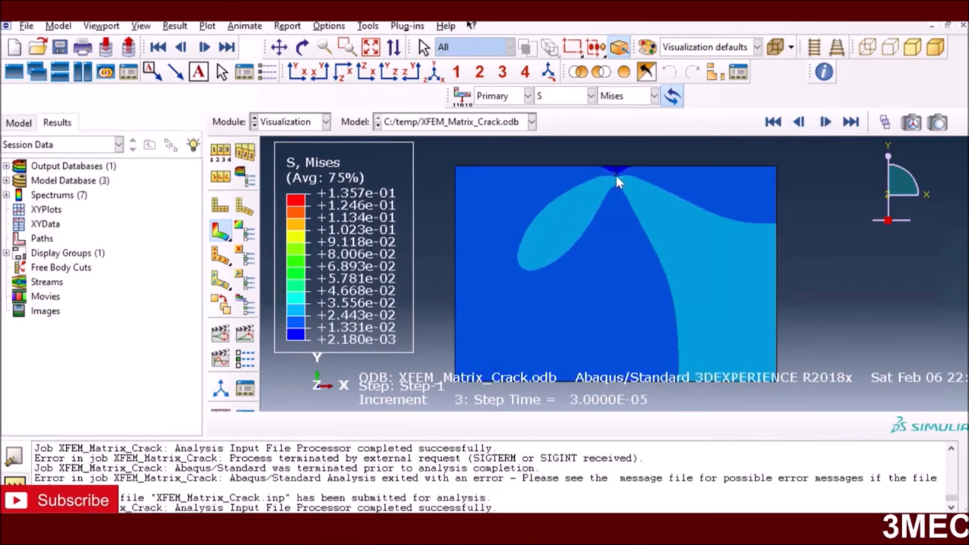
scroll(617, 178, up, 4)
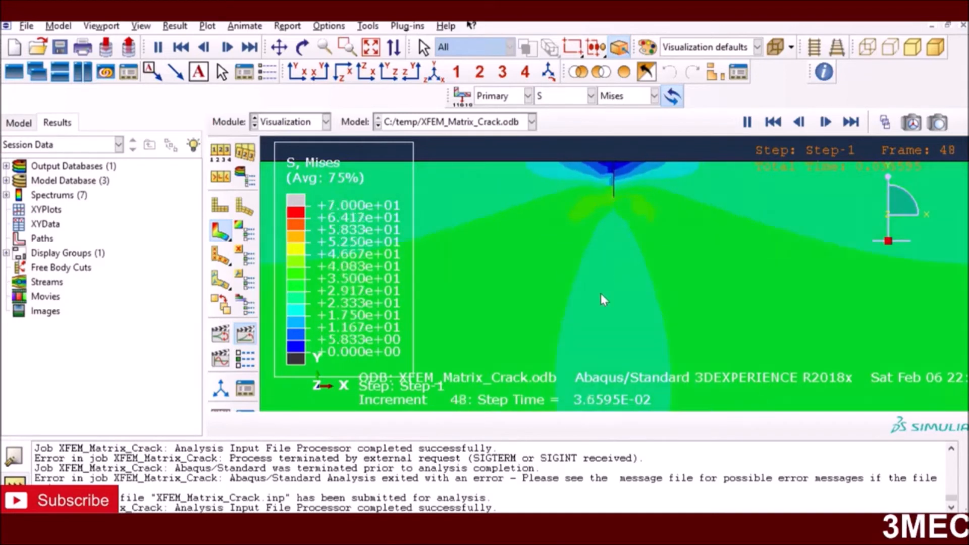
click(371, 47)
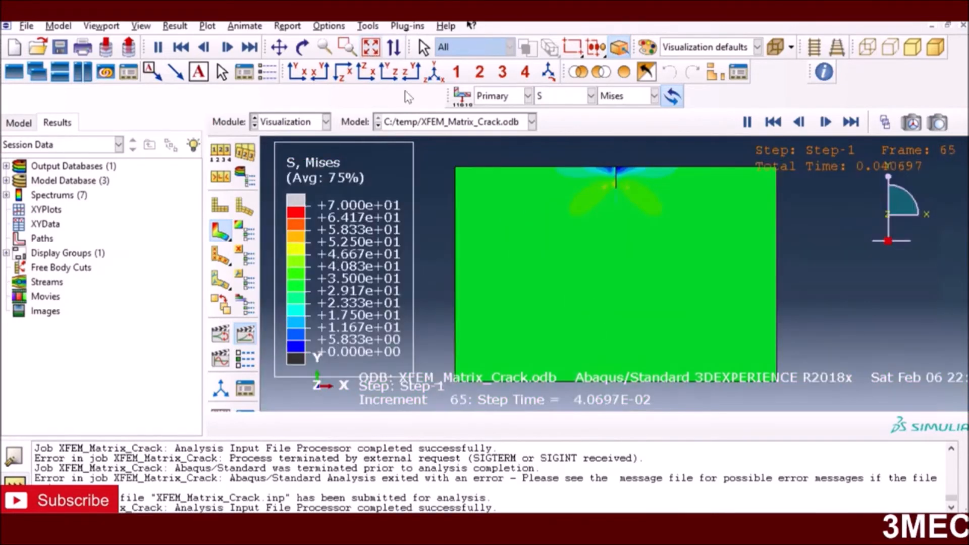
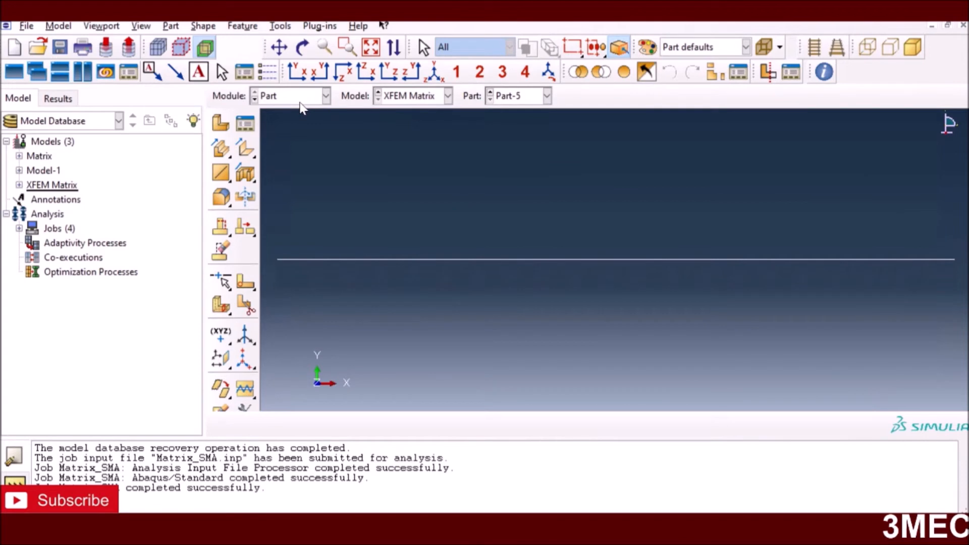
Step: In the Property module, examine the SMA material's Elastic and Super Elasticity data, then close the material definition
click(269, 99)
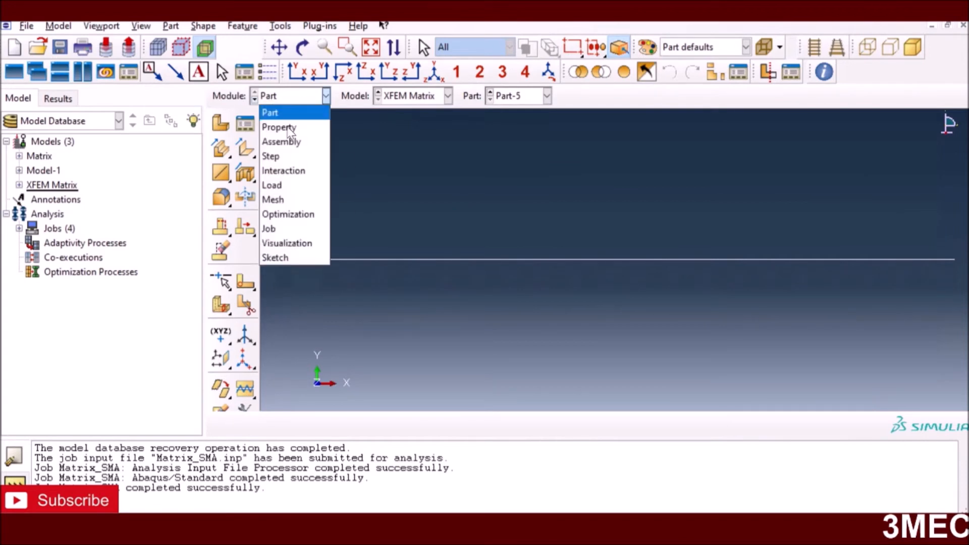
click(280, 141)
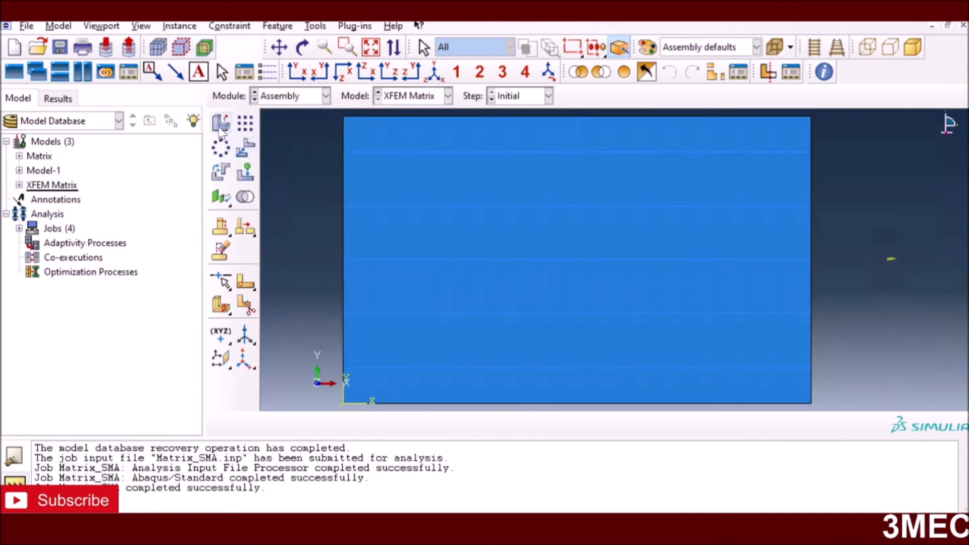
click(268, 98)
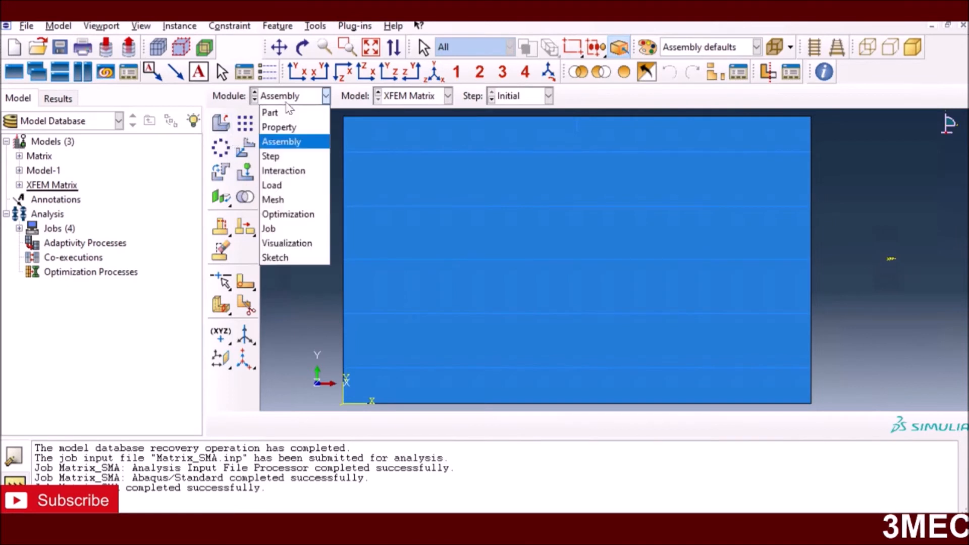
click(269, 127)
click(245, 124)
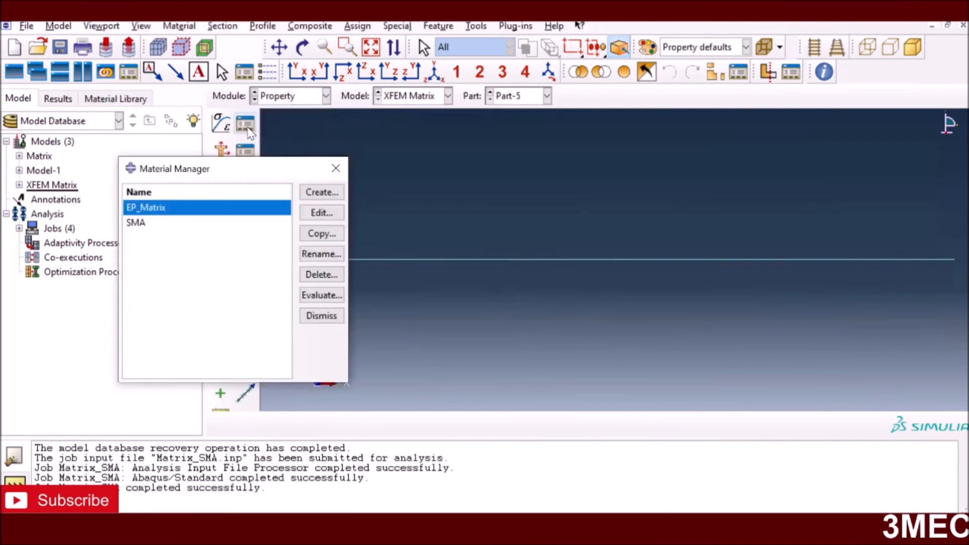
click(143, 229)
click(318, 213)
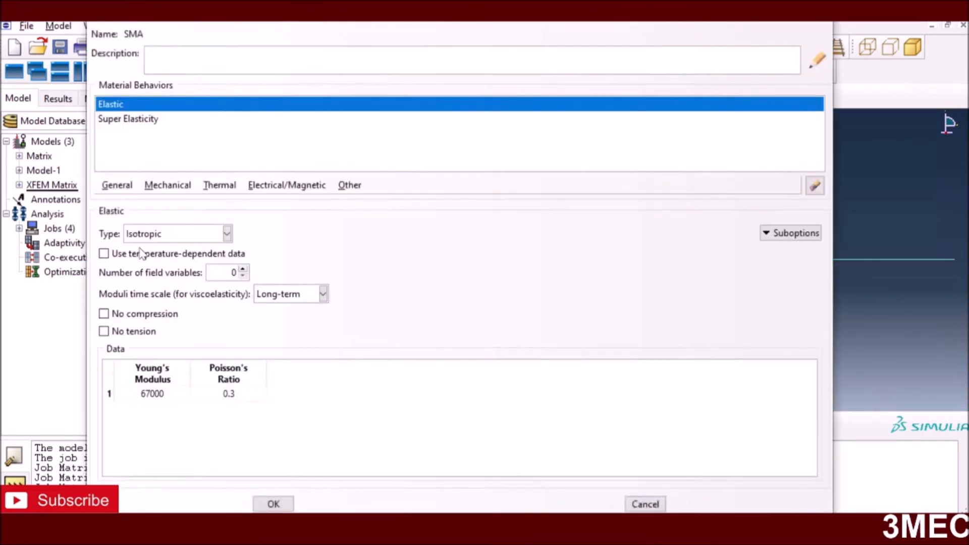
click(125, 122)
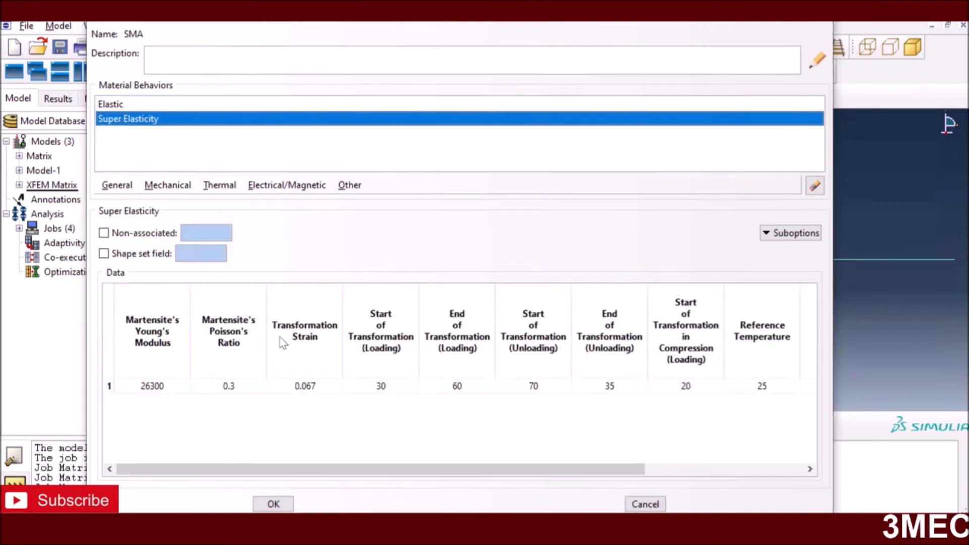
click(273, 505)
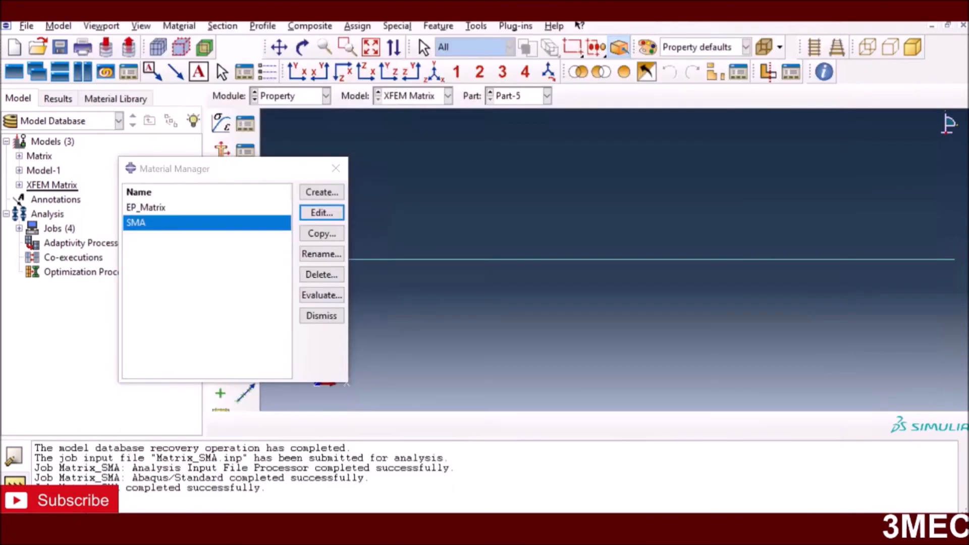
click(325, 320)
Step: In the Assembly module, expand the XFEM Matrix assembly's instances and highlight the plate, crack and wire instances one after another through Part-5-1-lin-1-2-1
click(307, 95)
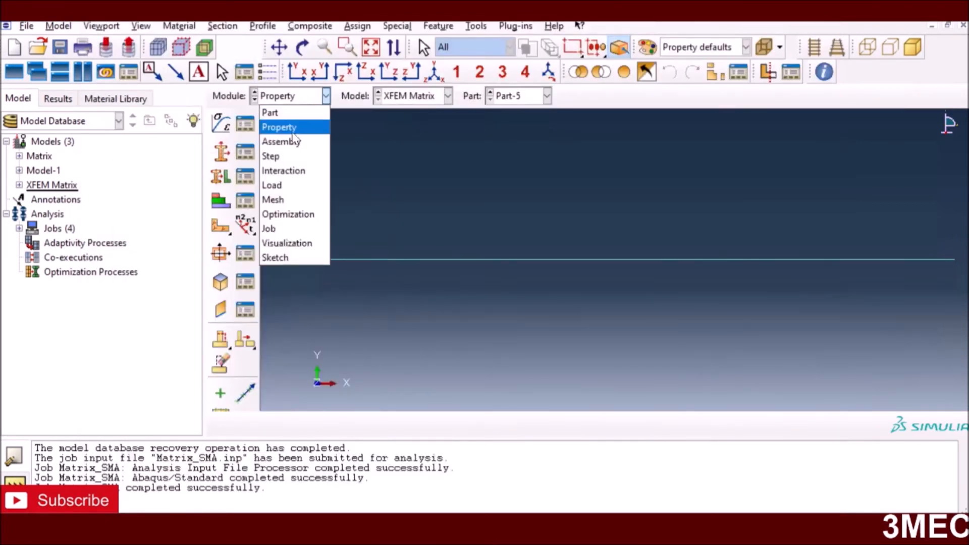
click(293, 144)
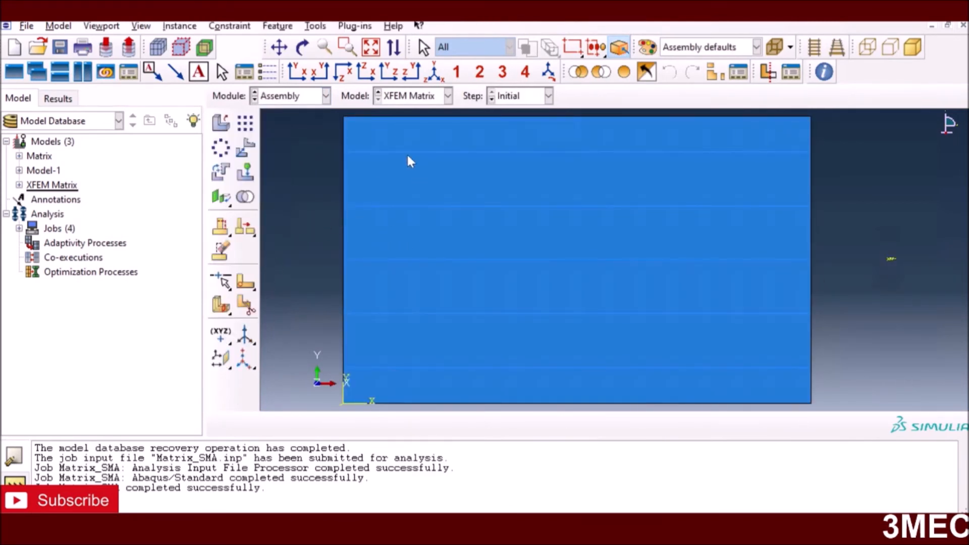
click(19, 184)
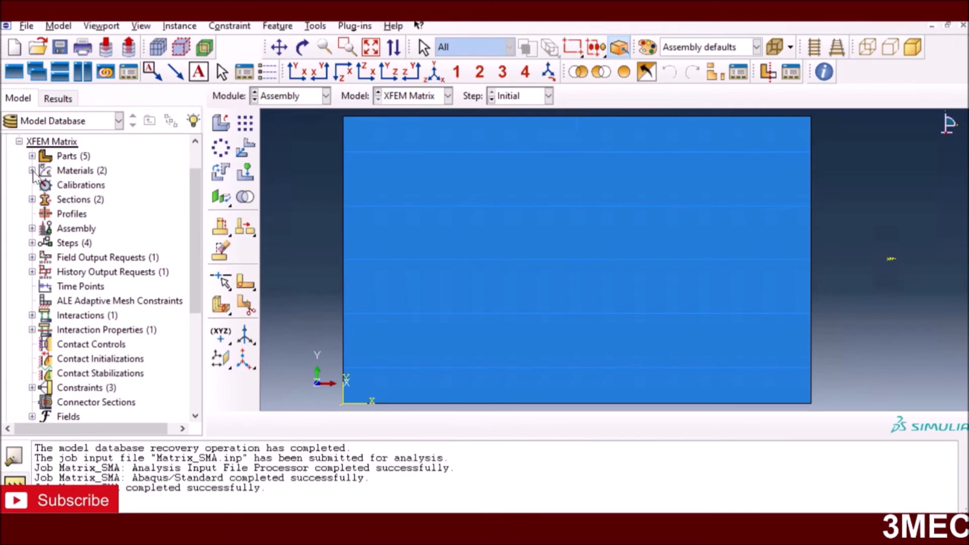
click(32, 229)
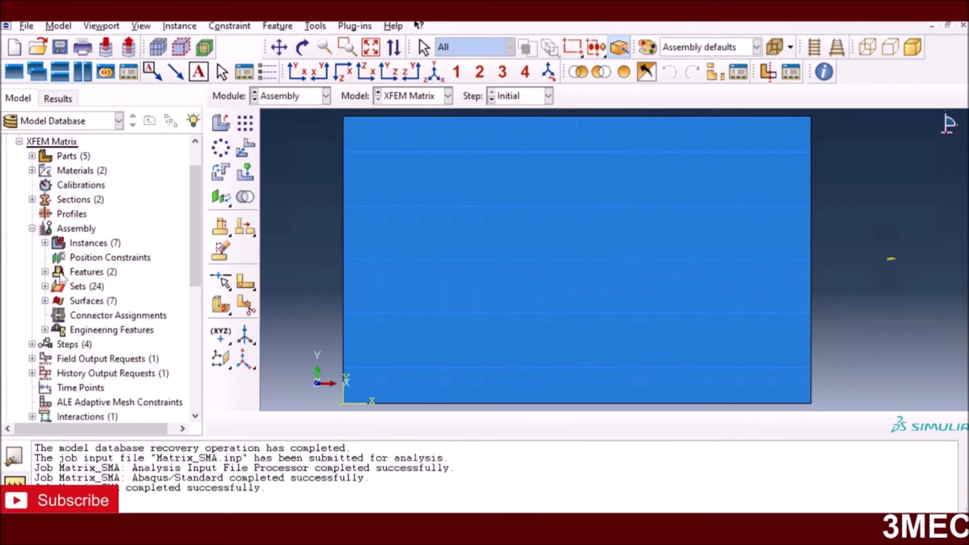
click(45, 243)
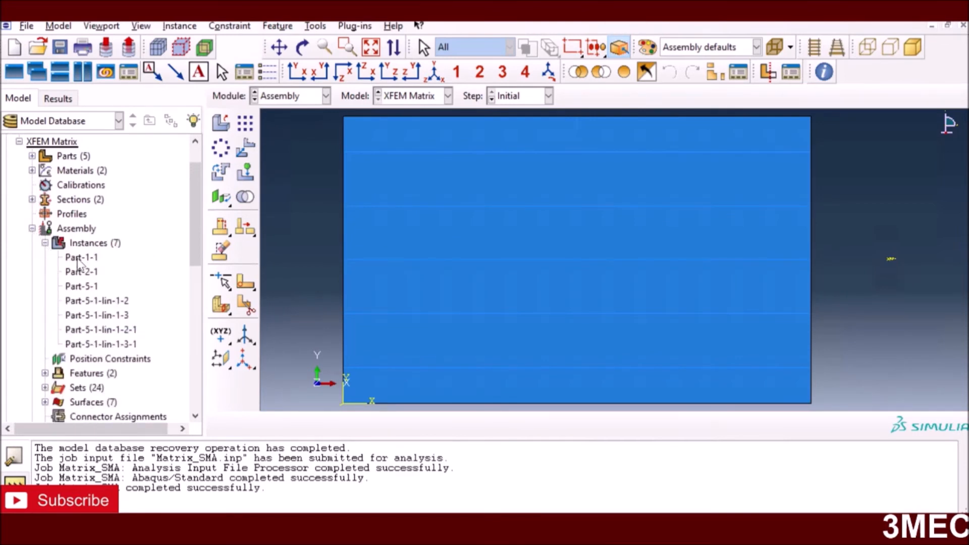
click(81, 257)
click(82, 272)
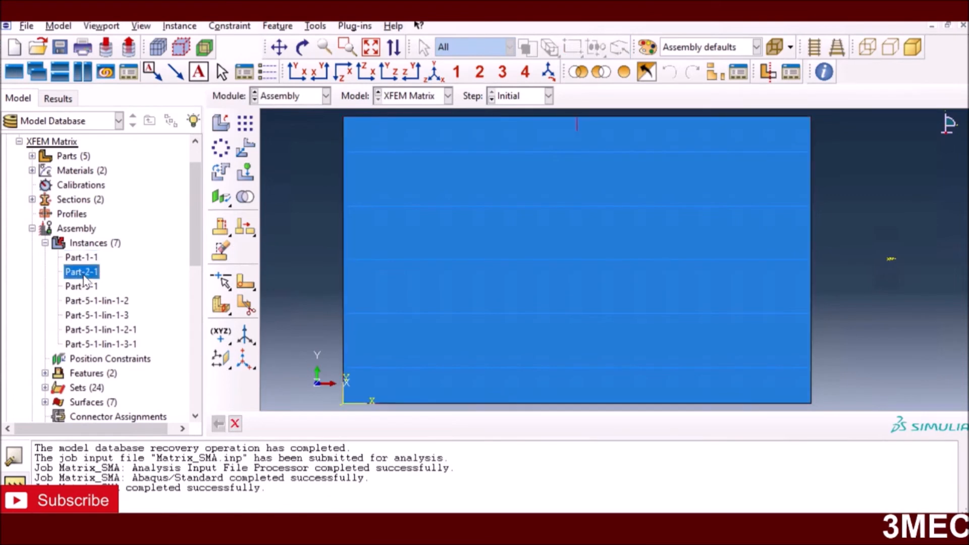
click(85, 287)
click(96, 302)
click(101, 317)
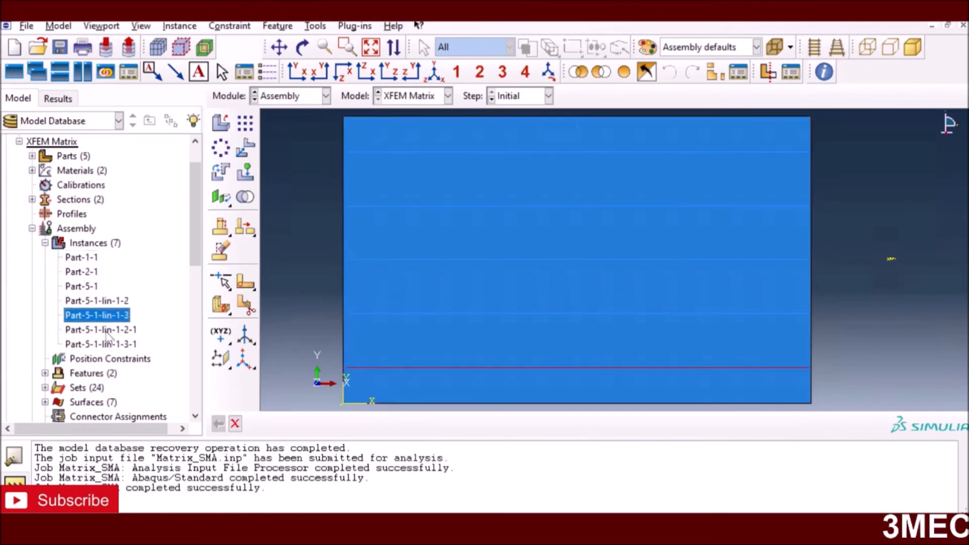
click(106, 330)
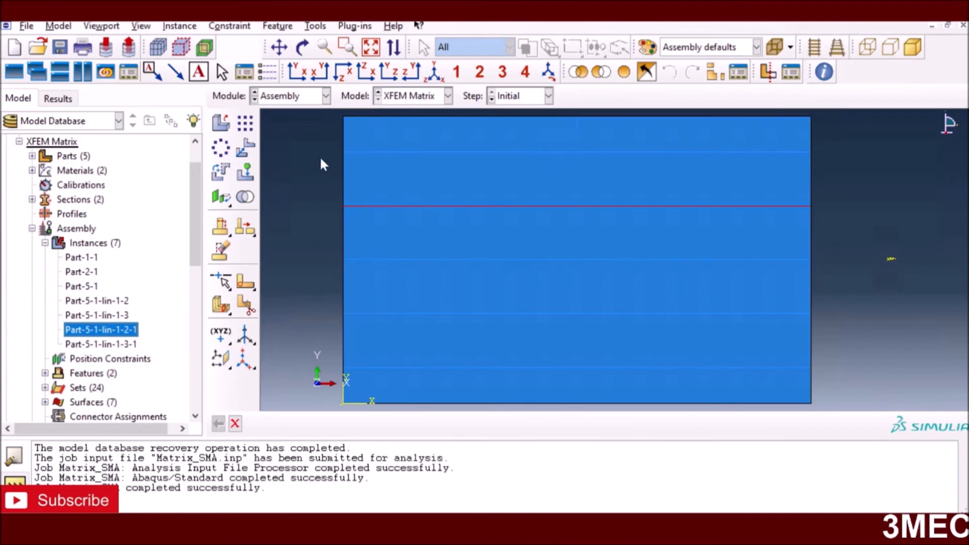
Step: In the Step module, review Step-1's basic, incrementation and solver settings, then close its definition
click(285, 99)
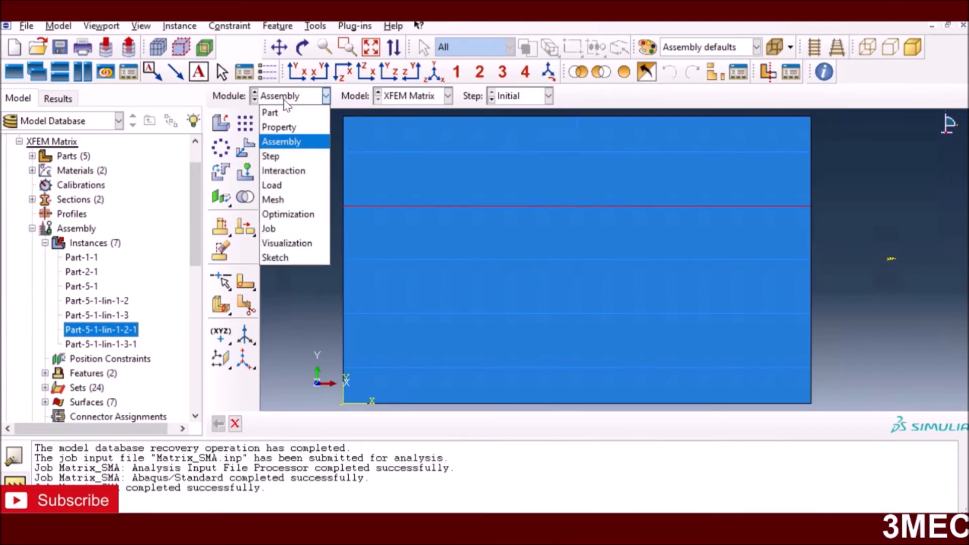
click(273, 159)
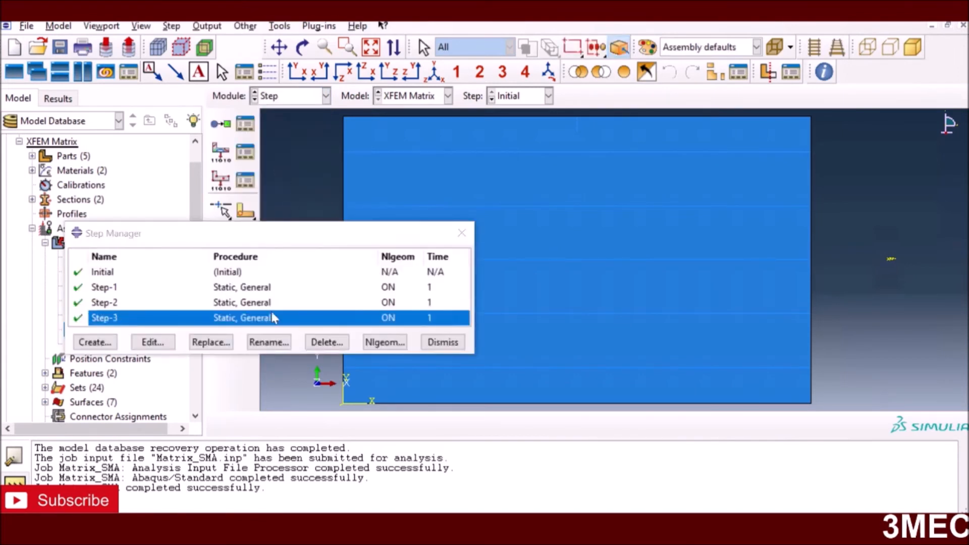
click(107, 290)
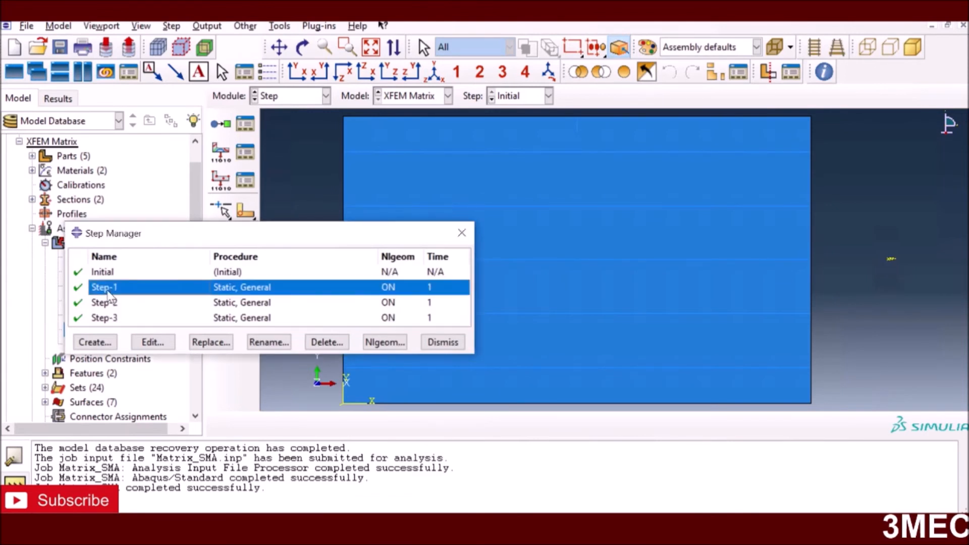
click(151, 342)
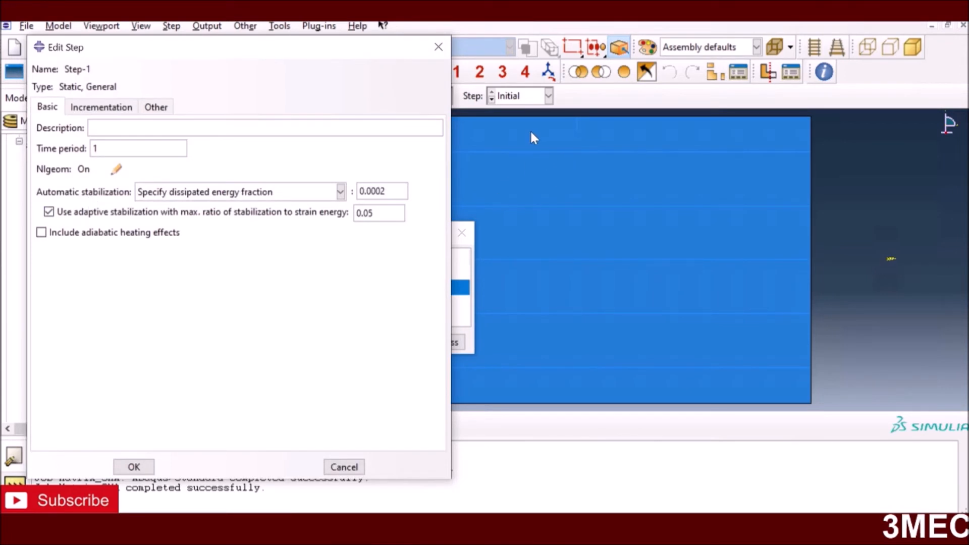
click(99, 108)
click(211, 146)
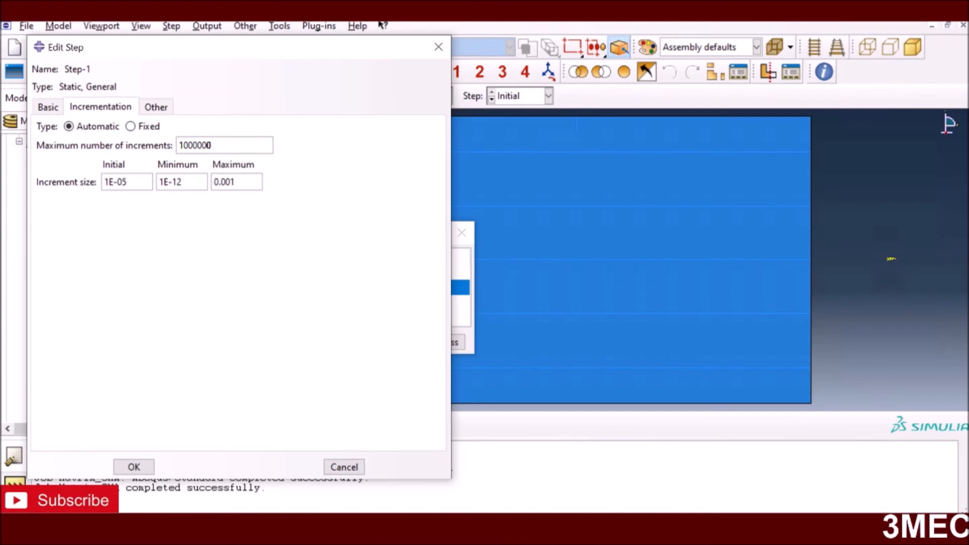
click(156, 107)
click(134, 467)
Step: Review Step-2's stabilization, incrementation and solver settings, then close its definition
click(110, 303)
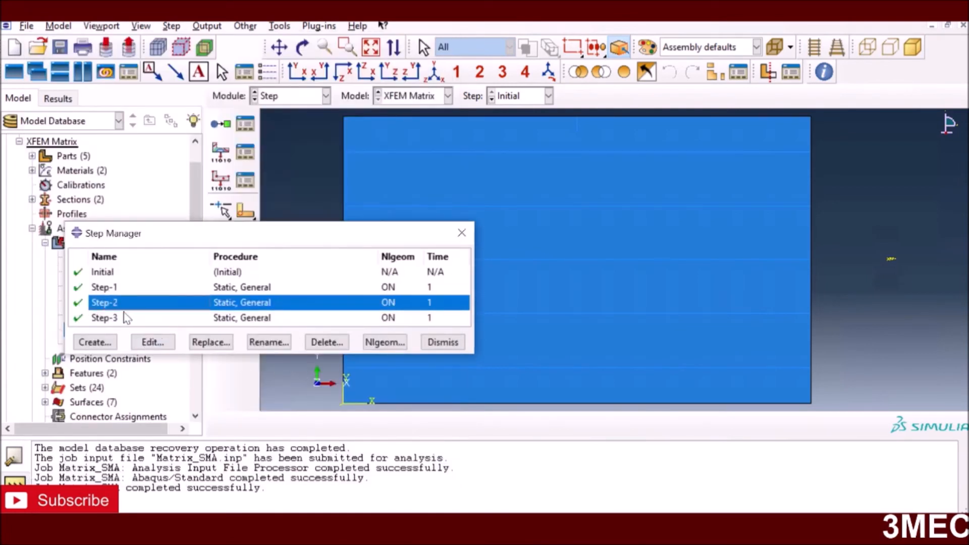
click(152, 342)
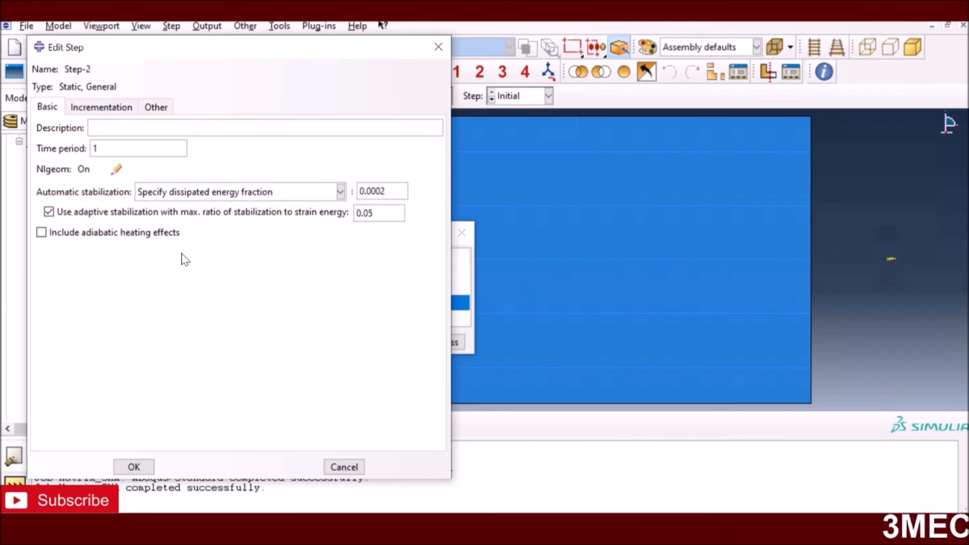
click(103, 110)
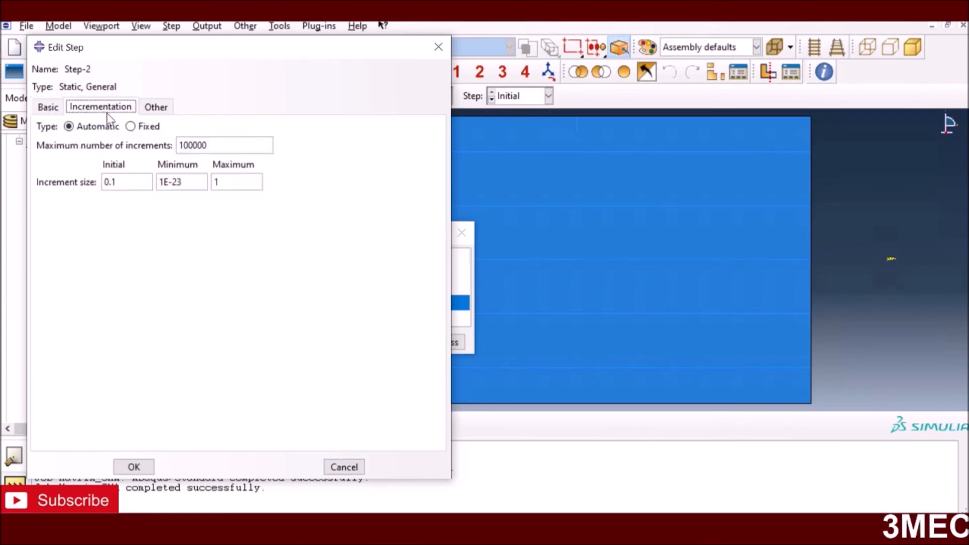
click(154, 109)
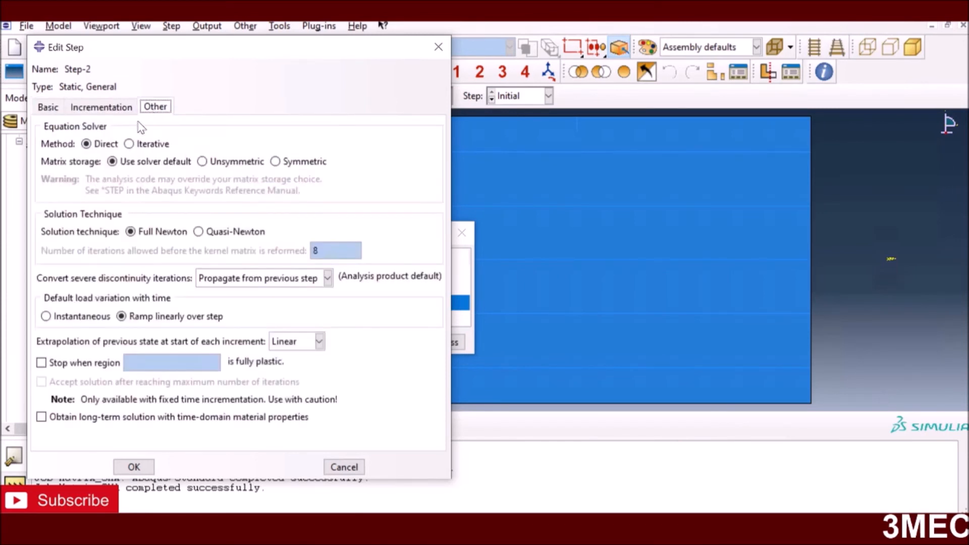
click(47, 109)
click(138, 467)
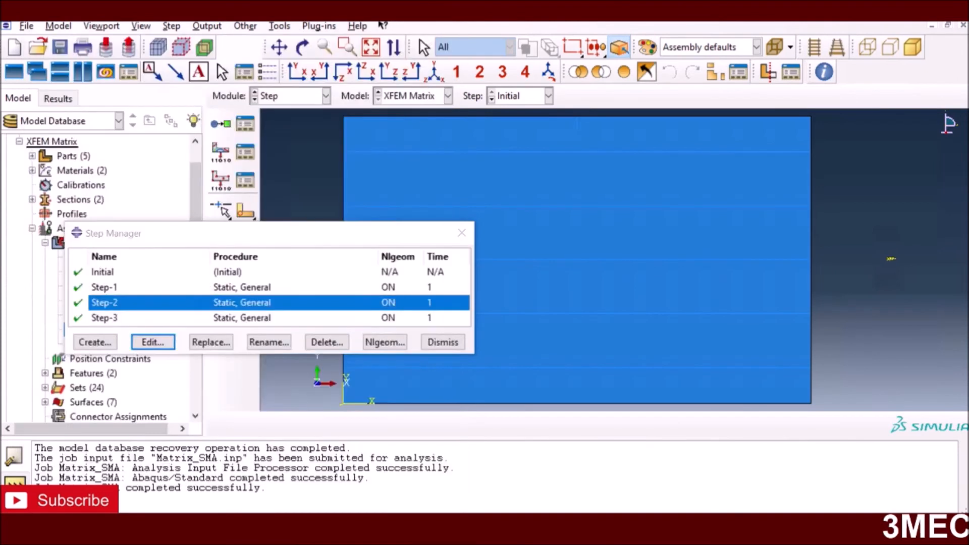
Step: Review Step-3's basic stabilization and incrementation settings, then close its definition
click(146, 318)
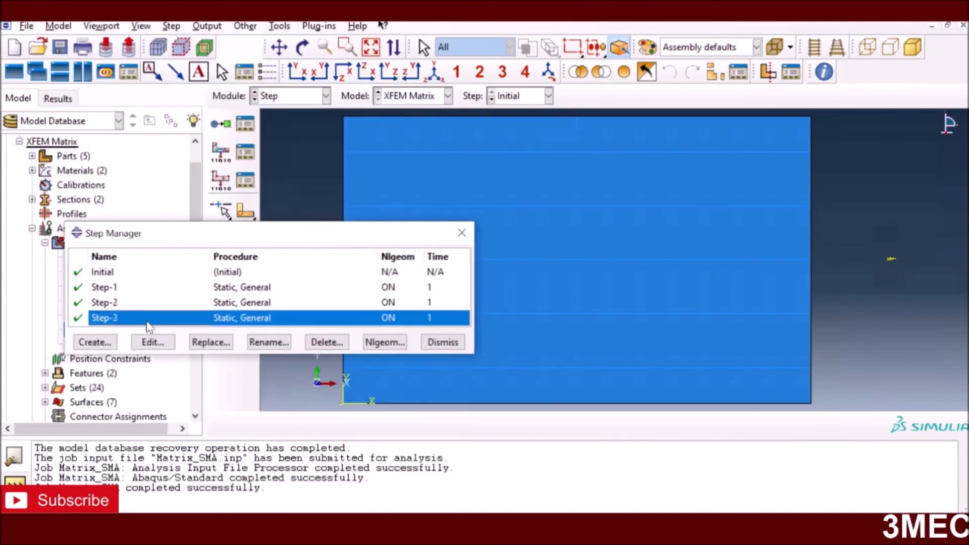
click(152, 343)
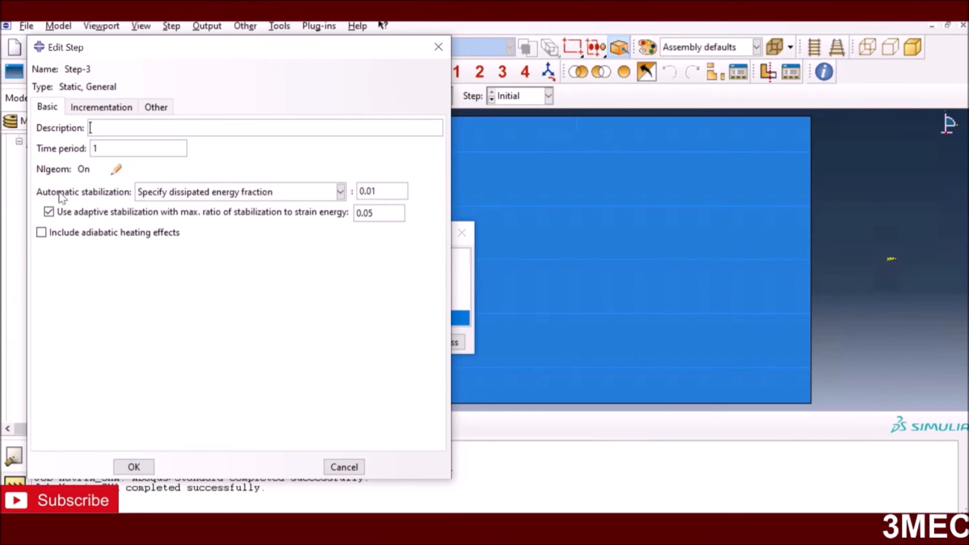
click(106, 109)
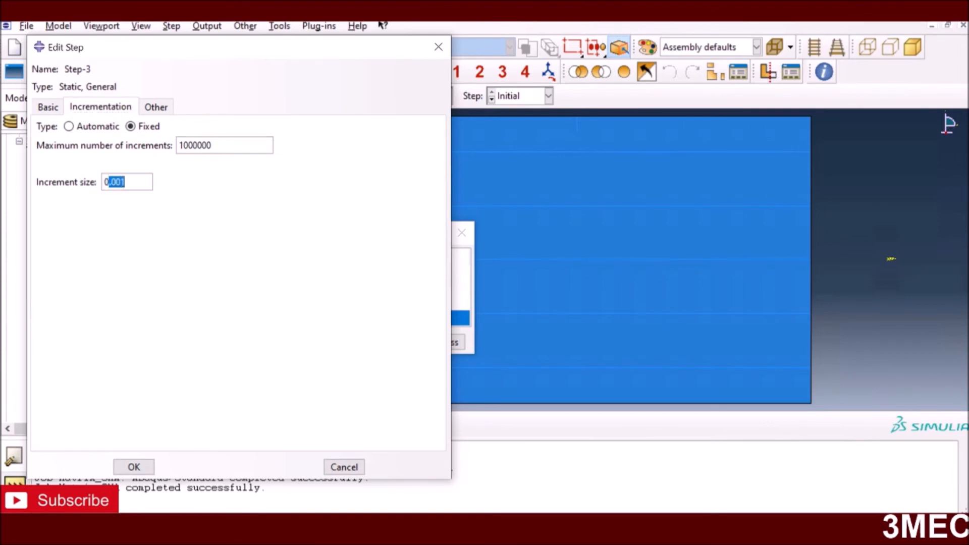
click(126, 182)
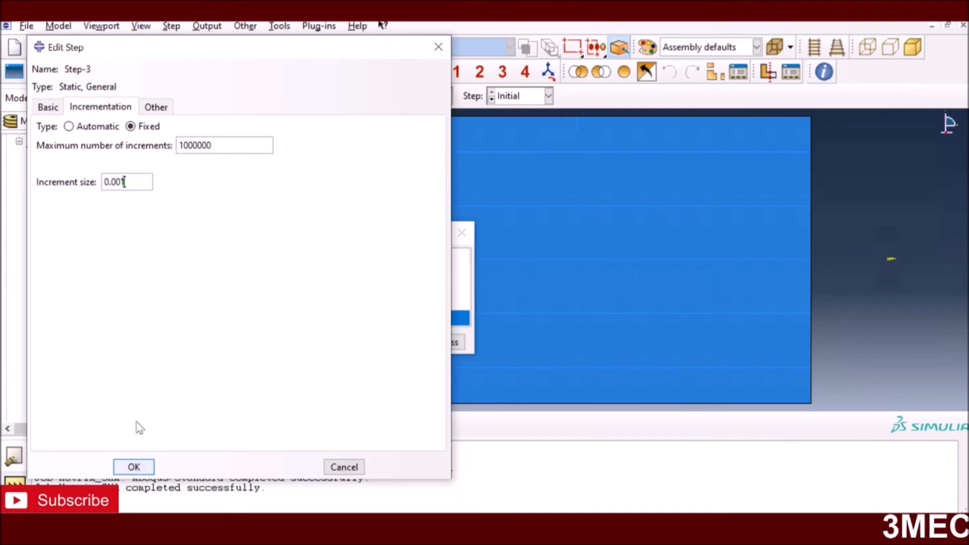
click(134, 467)
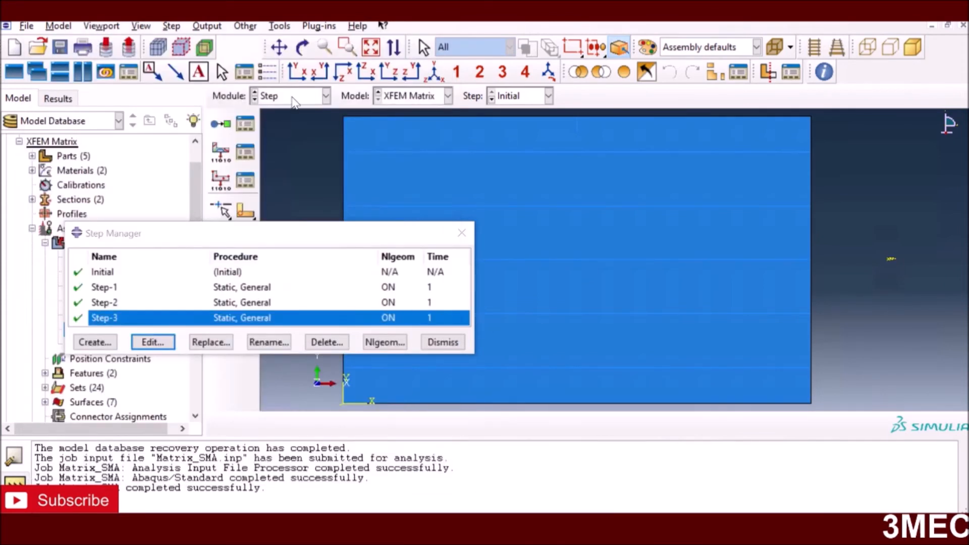
Step: Look at the Coupled temp-displacement procedure offered for a new step after Step-3, cancel the creation, and close the Step Manager
click(295, 97)
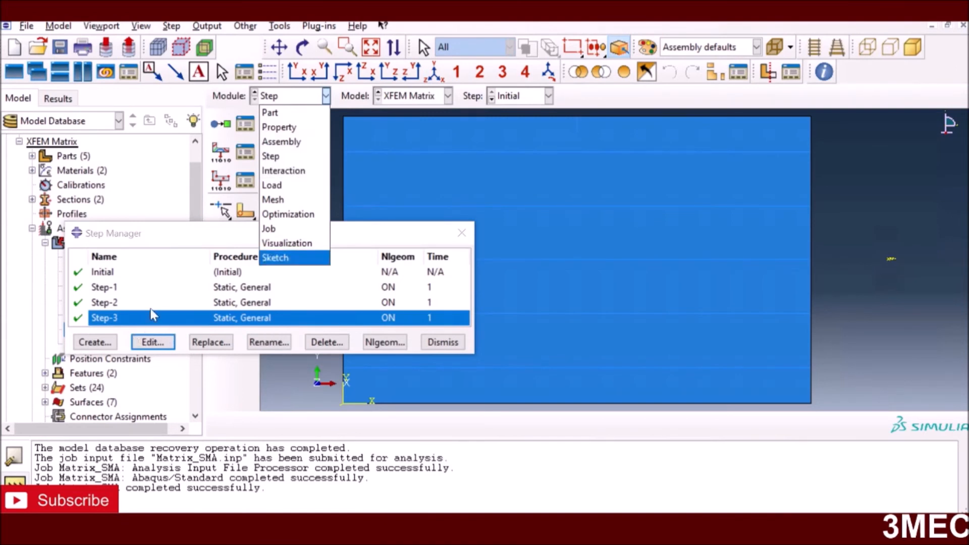
click(192, 314)
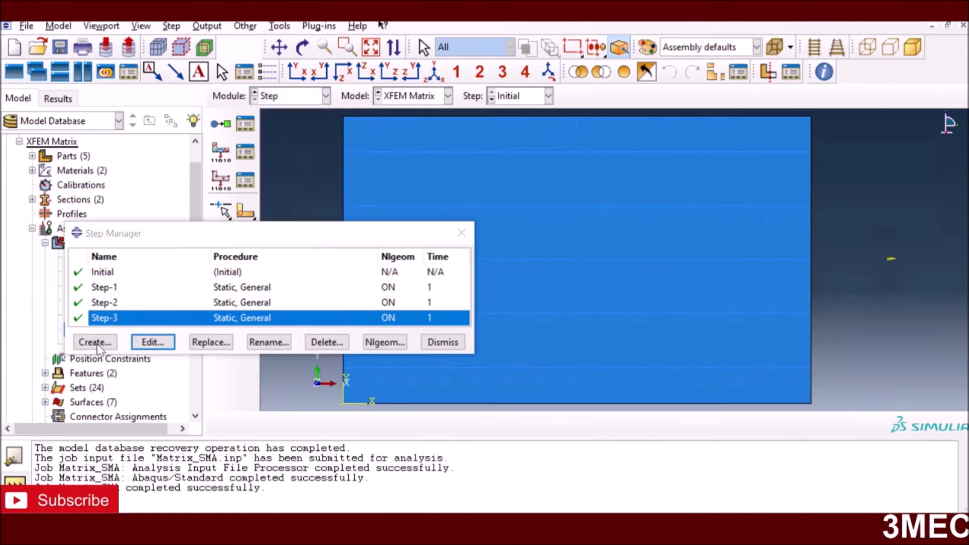
click(95, 343)
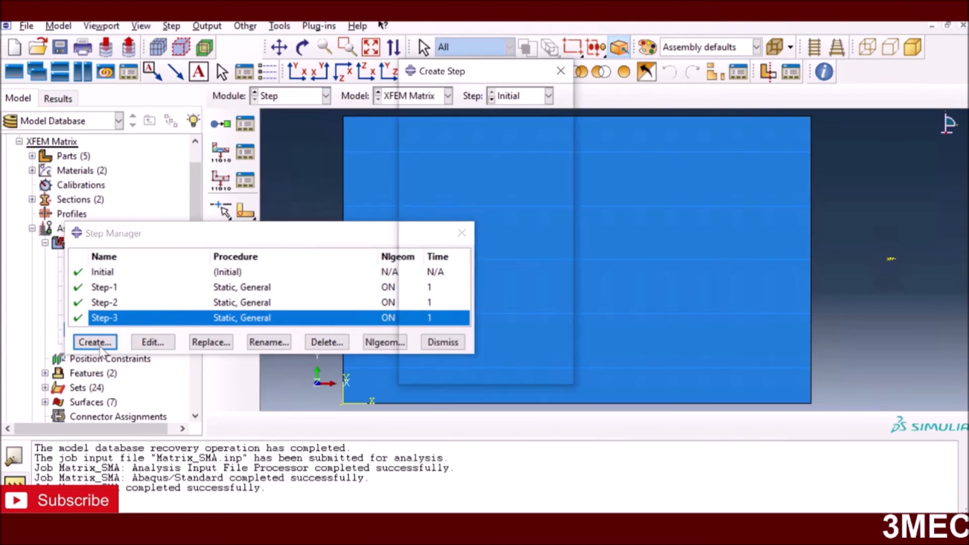
scroll(483, 260, up, 1)
click(472, 248)
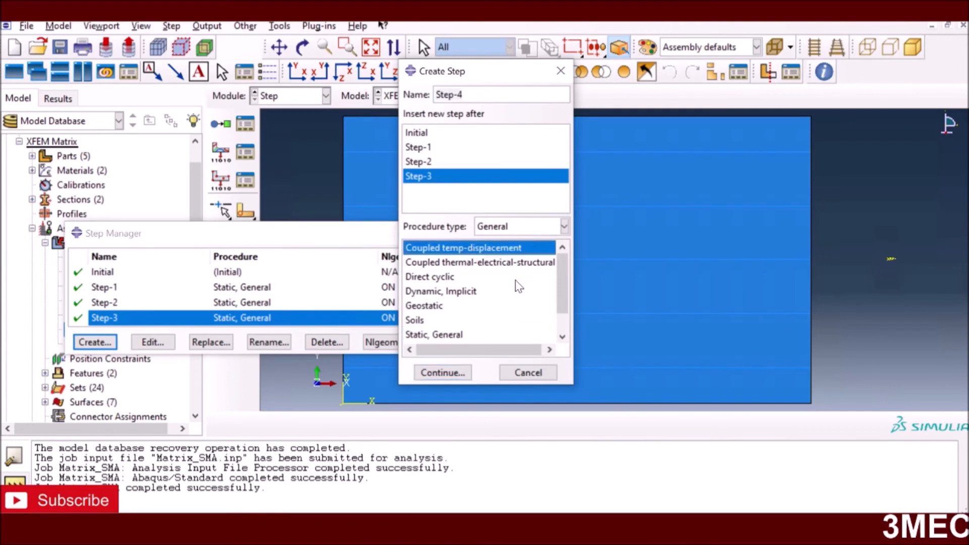
click(527, 376)
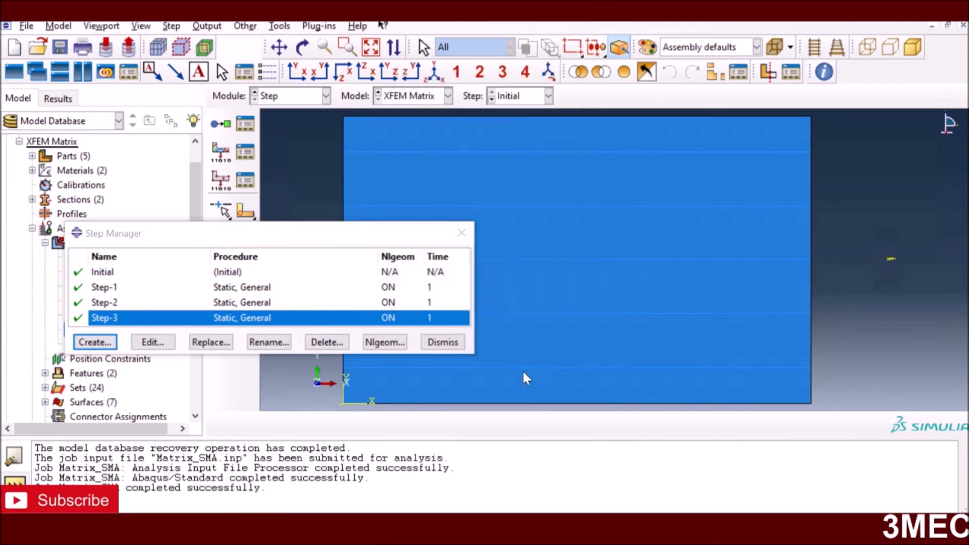
click(444, 342)
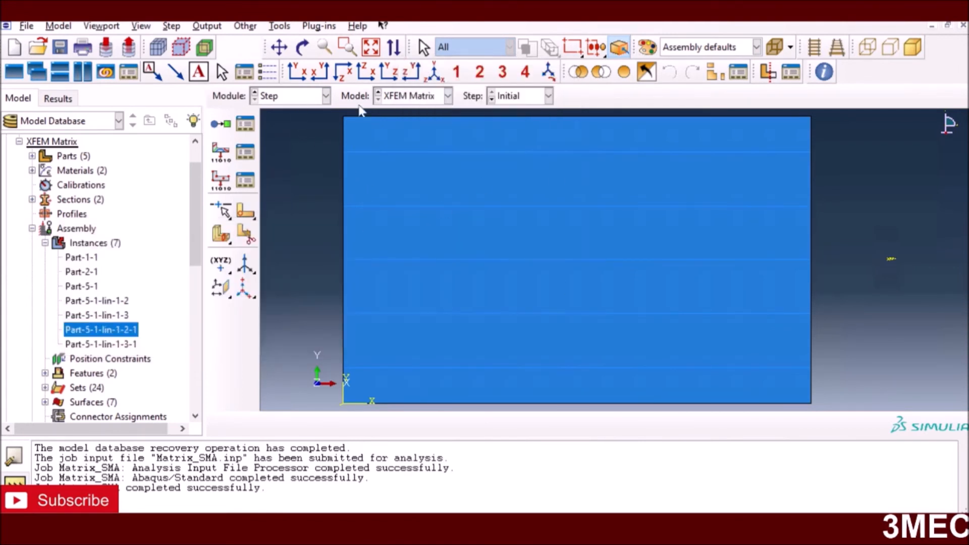
Step: In the Load module, examine boundary condition BC-1 as created in Step-1, then close its definition
click(299, 96)
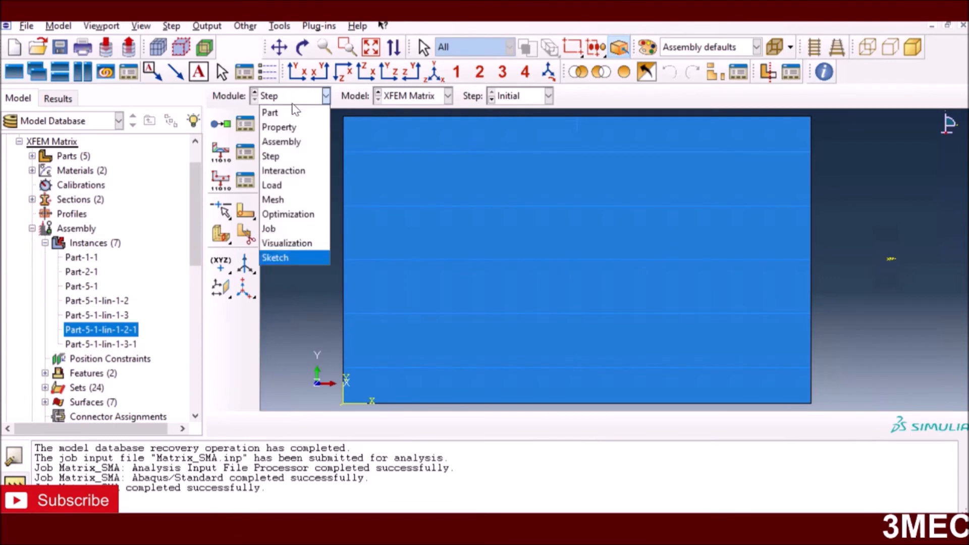
click(280, 186)
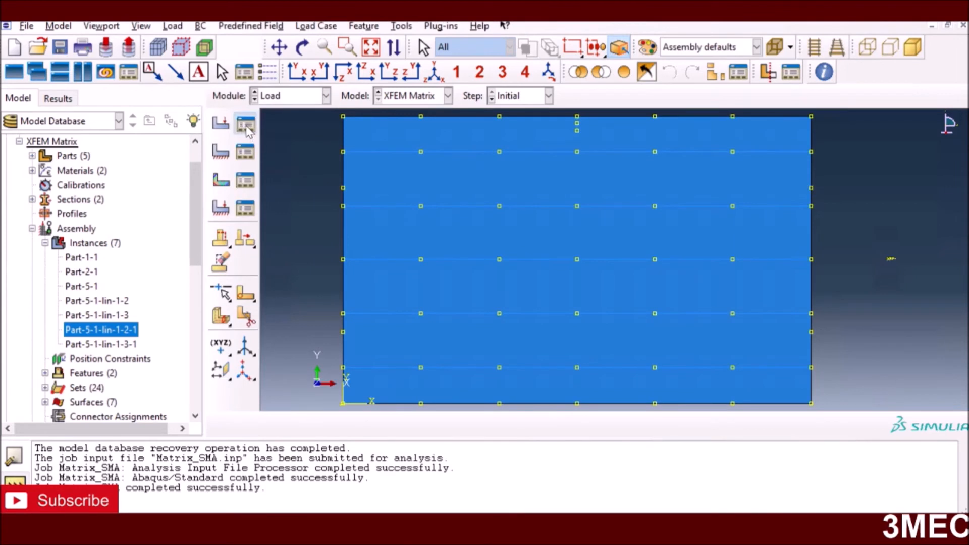
click(245, 150)
click(354, 254)
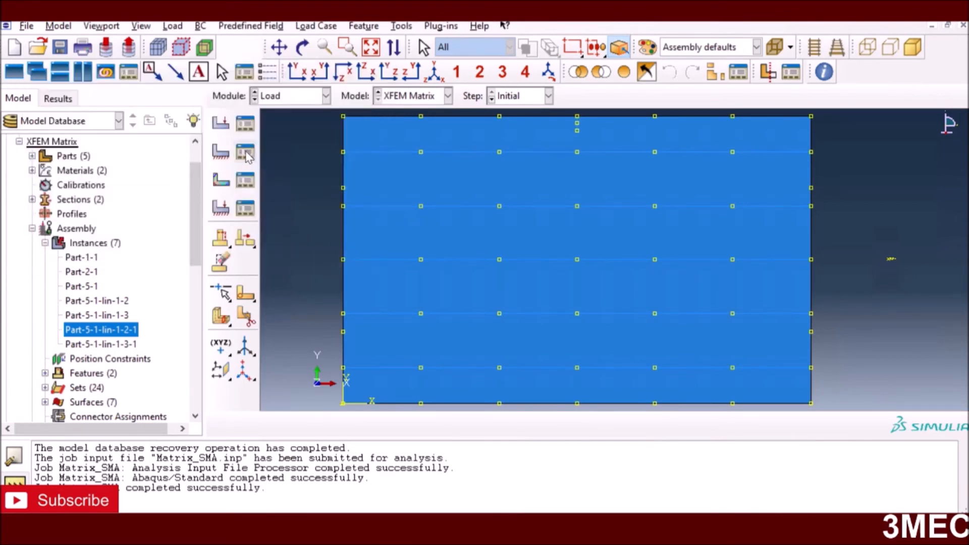
click(246, 152)
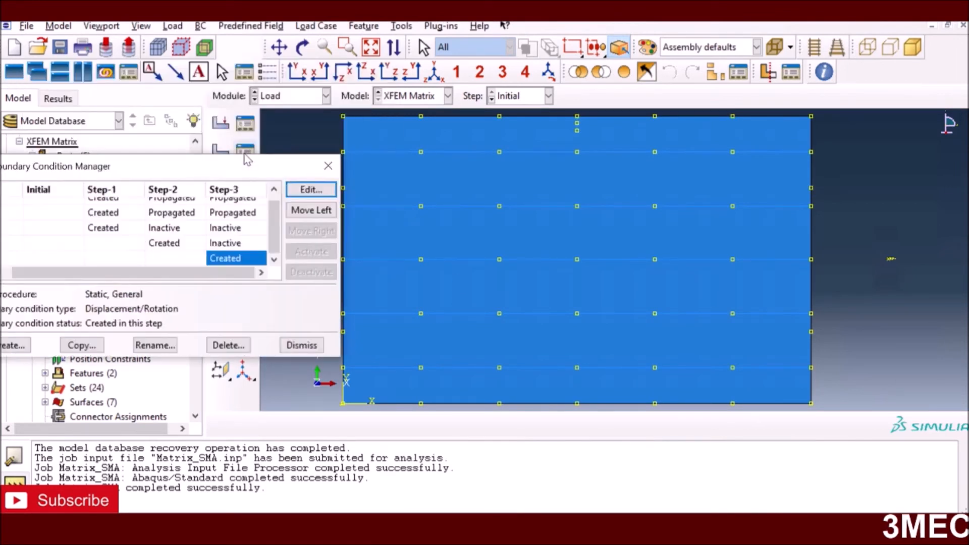
scroll(198, 264, up, 2)
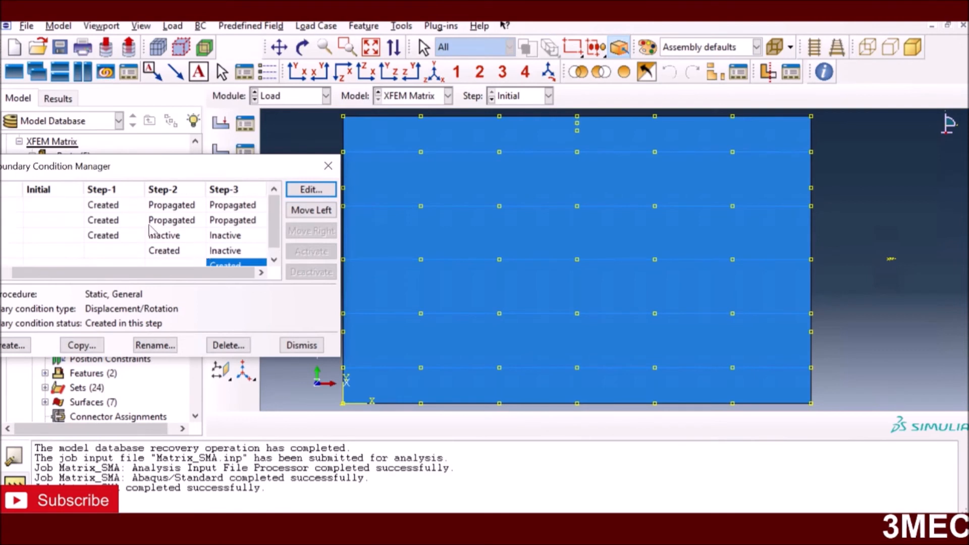
click(101, 205)
click(311, 189)
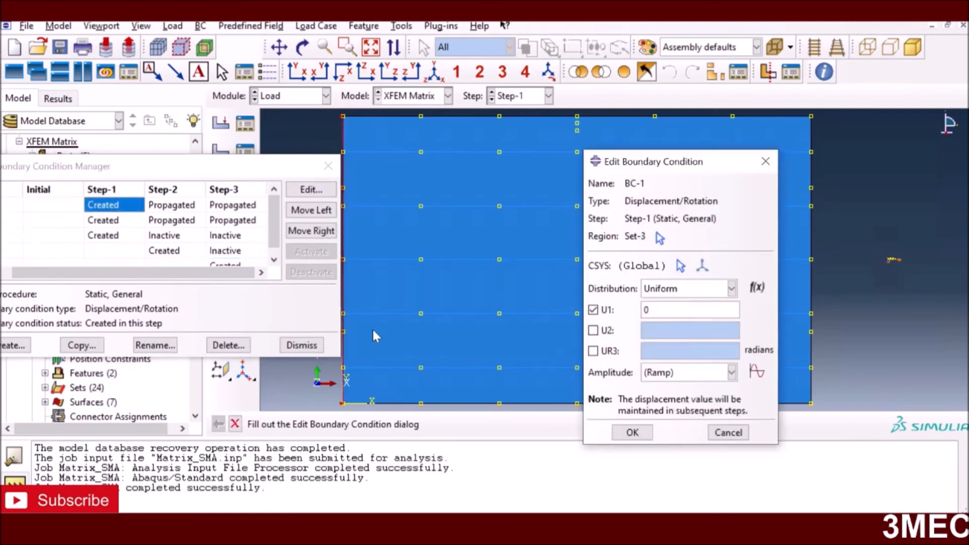
click(632, 433)
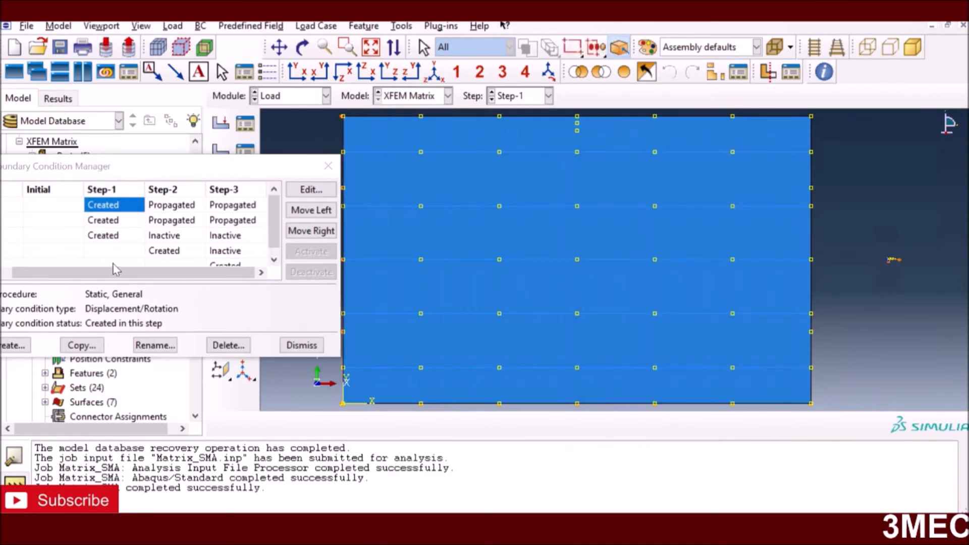
Step: Examine the displacement constraints of BC-2 and BC-3 in Step-1, closing each definition after review
click(102, 221)
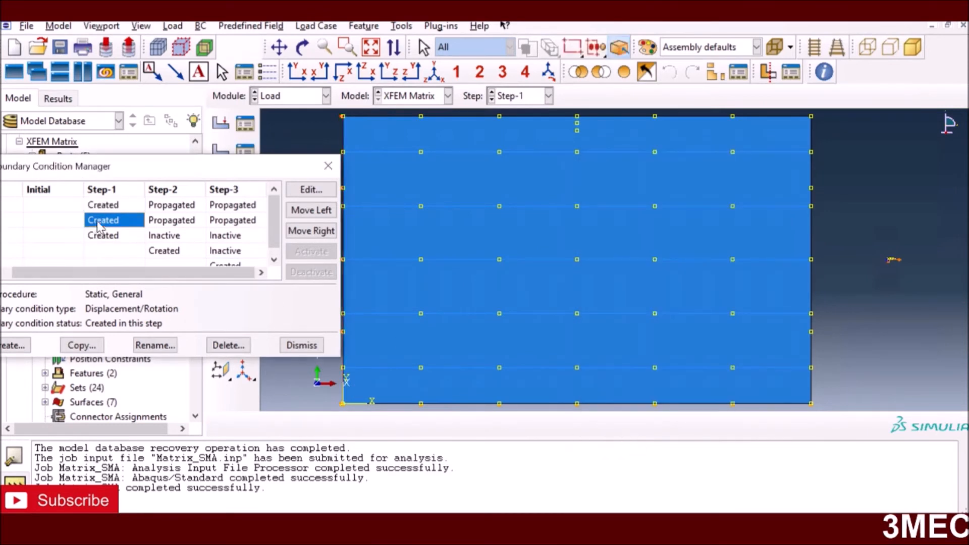
click(306, 192)
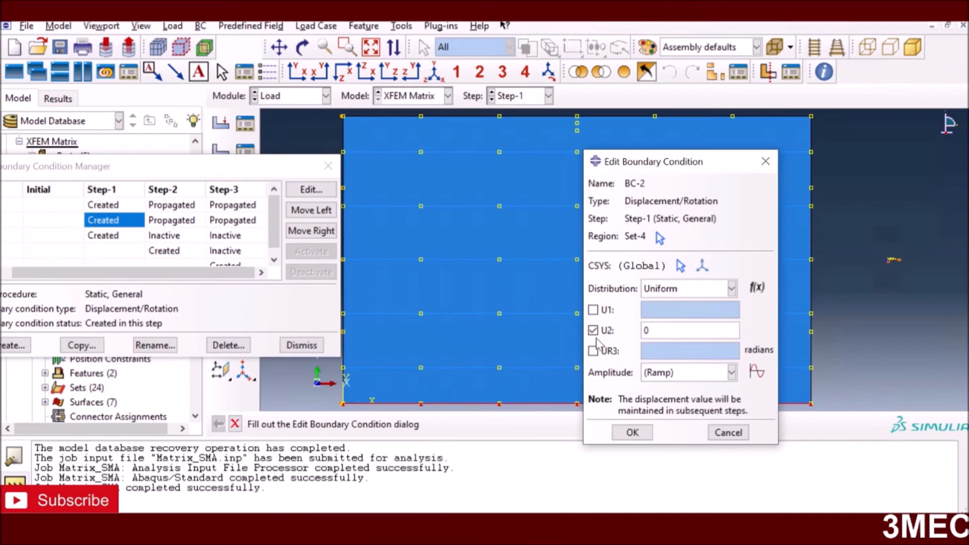
click(633, 433)
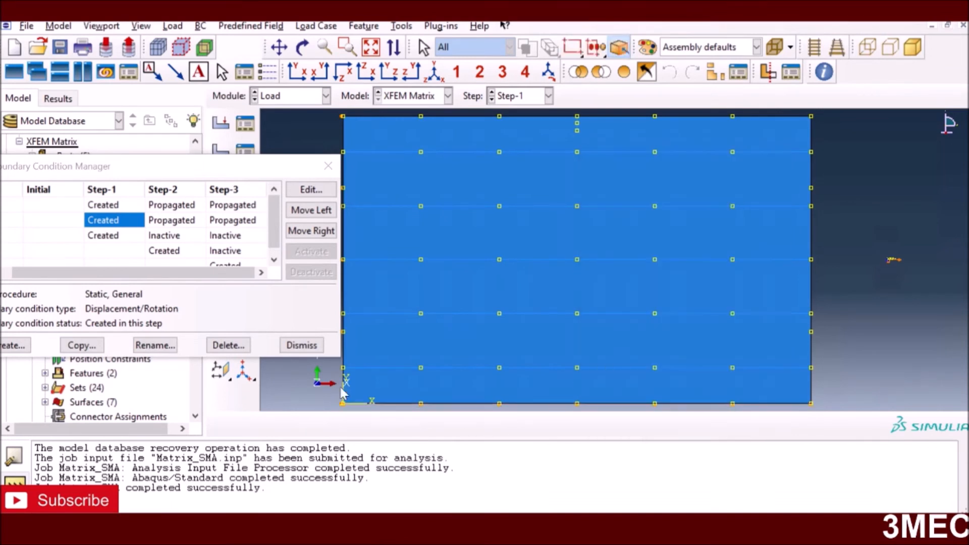
click(104, 235)
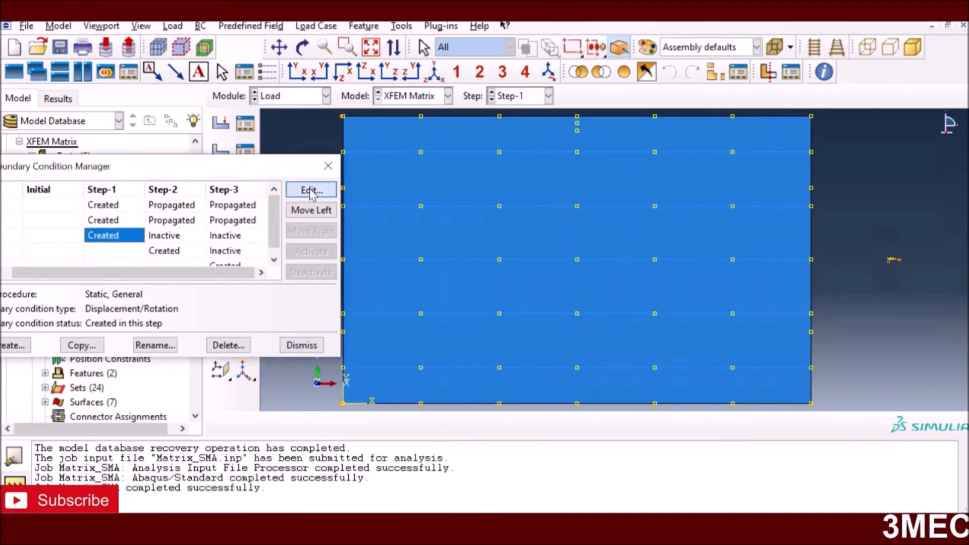
click(311, 190)
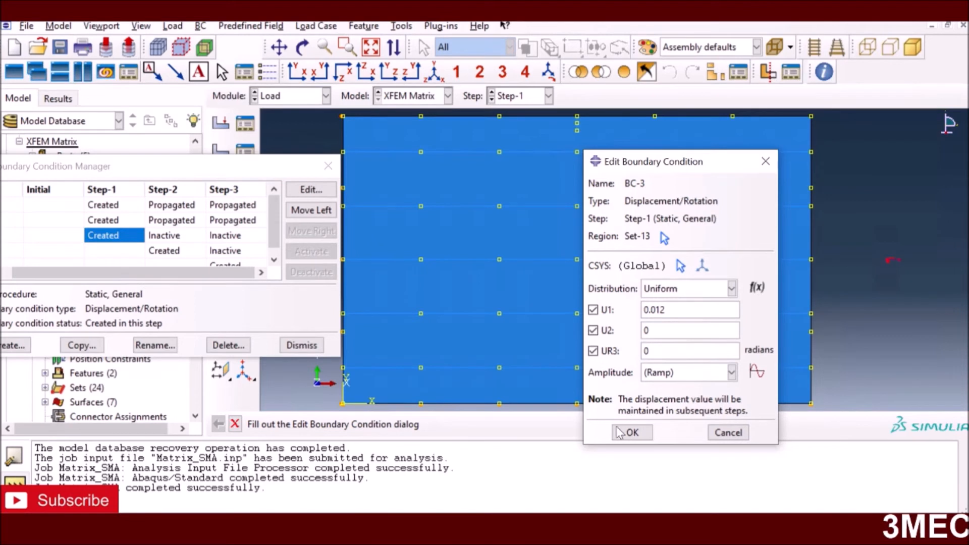
click(632, 432)
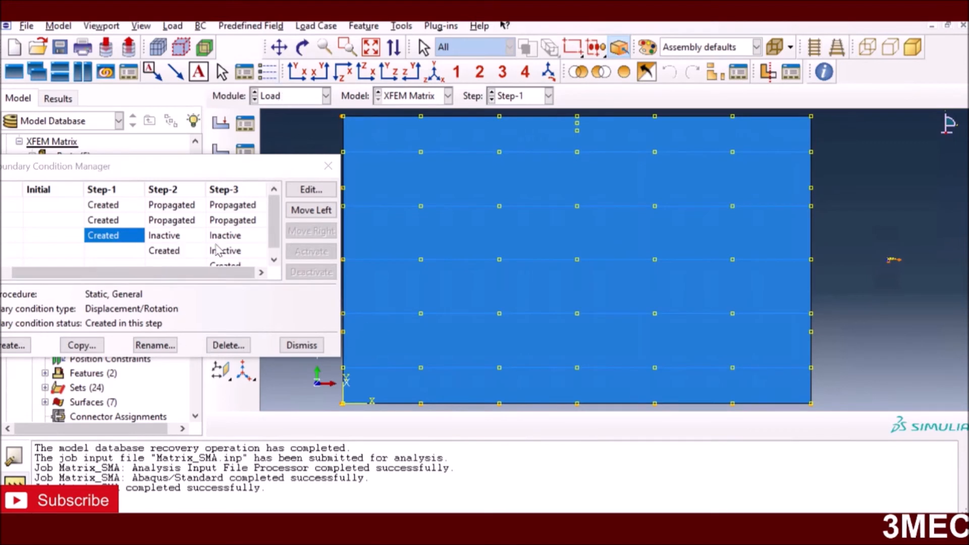
Step: Examine BC-4 in Step-2 and BC-5 in Step-3, then close the Boundary Condition Manager
scroll(266, 248, down, 1)
click(162, 244)
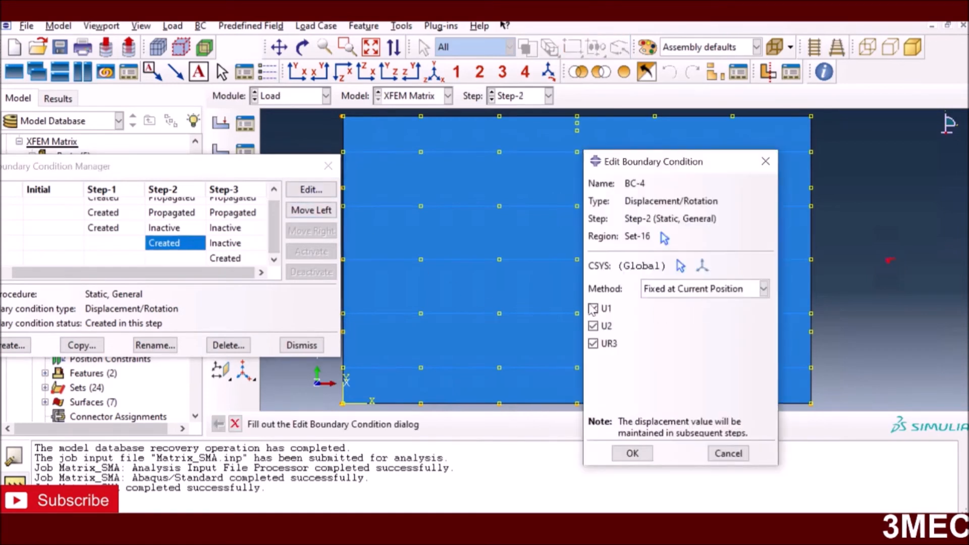
click(633, 454)
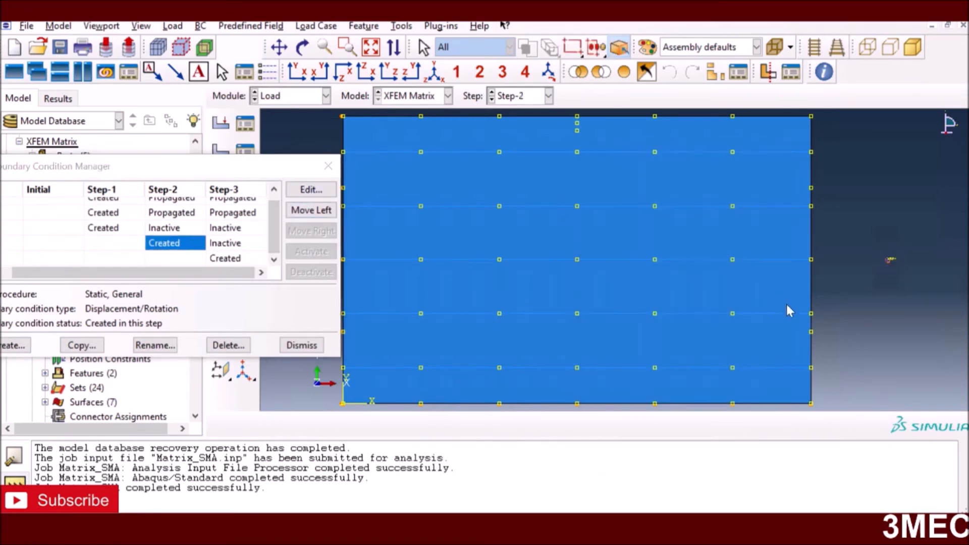
click(311, 189)
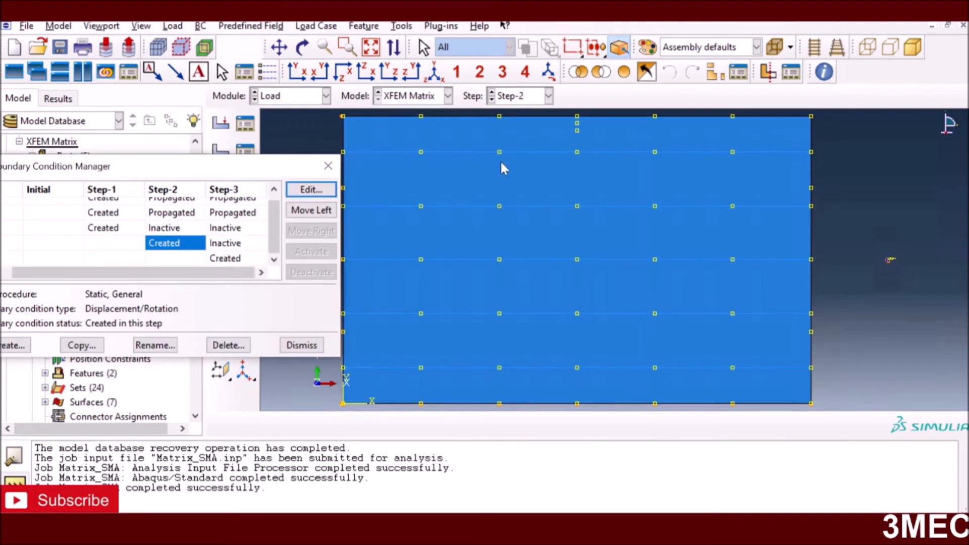
click(225, 258)
click(309, 190)
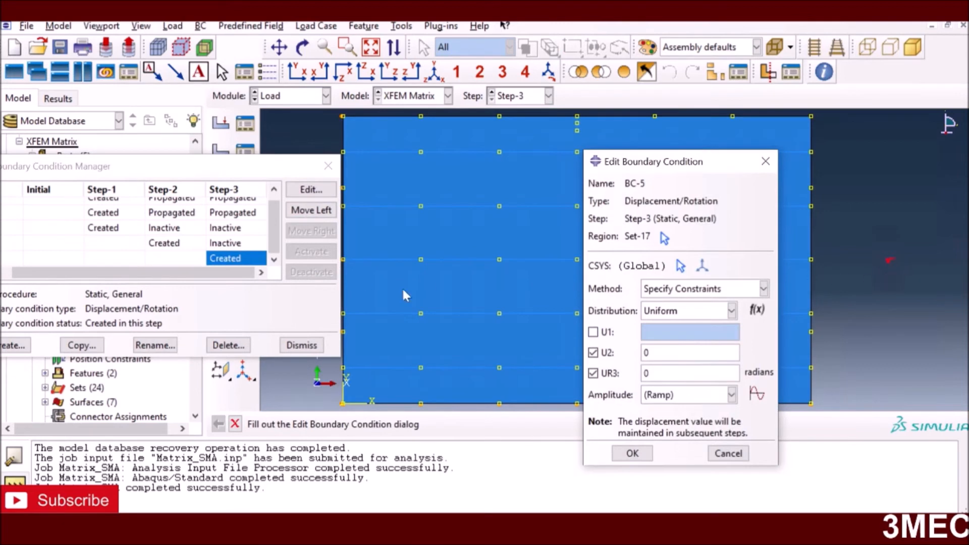
click(632, 454)
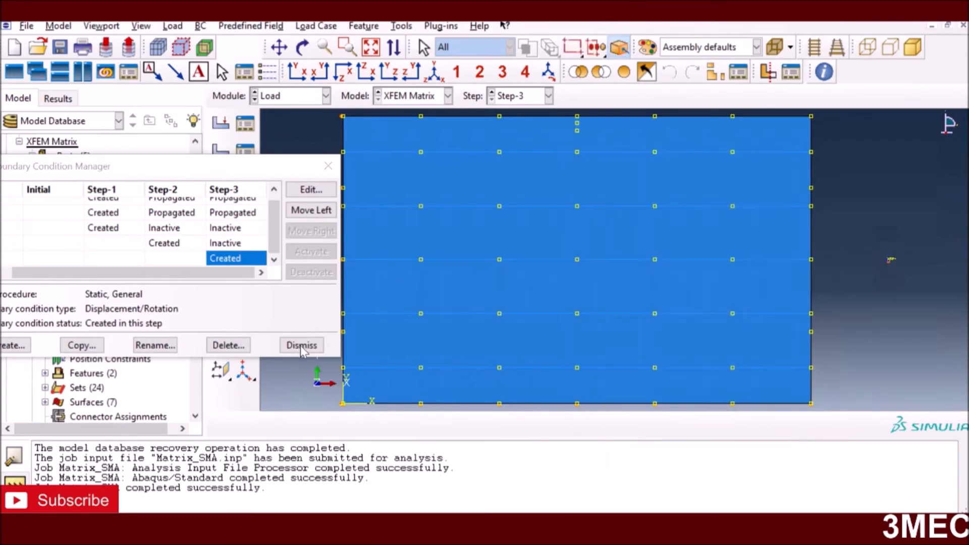
click(302, 346)
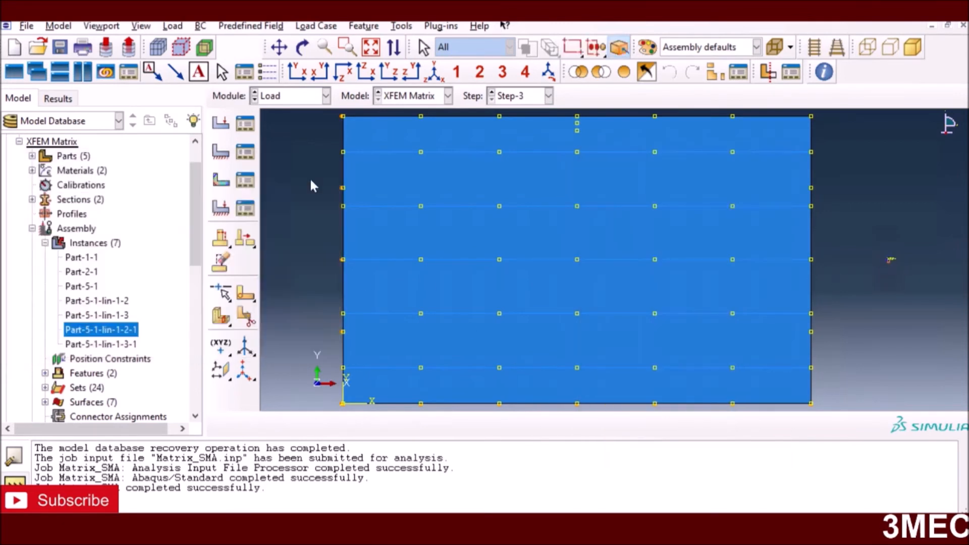
Step: Examine the region and magnitude of the initial temperature predefined field, then close its definition and the Predefined Field Manager
click(243, 182)
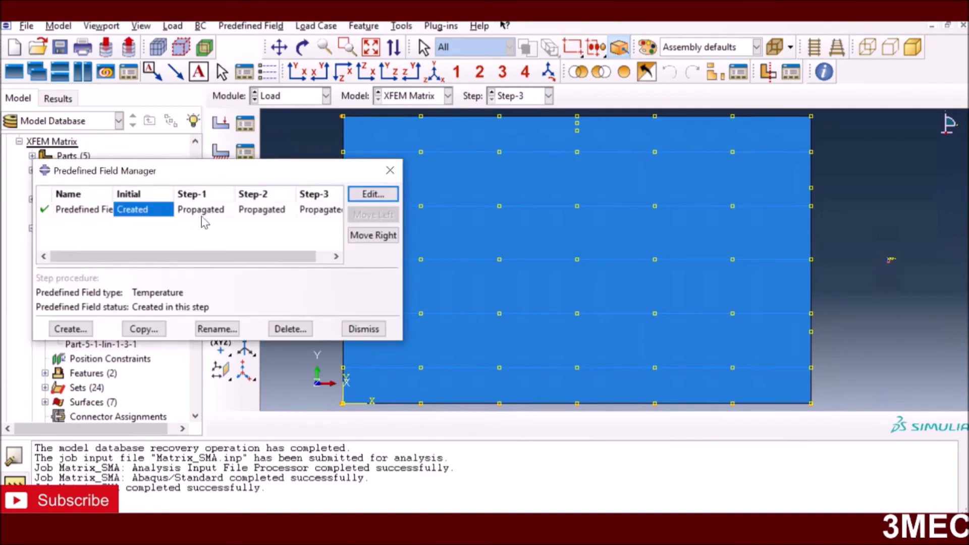
click(380, 194)
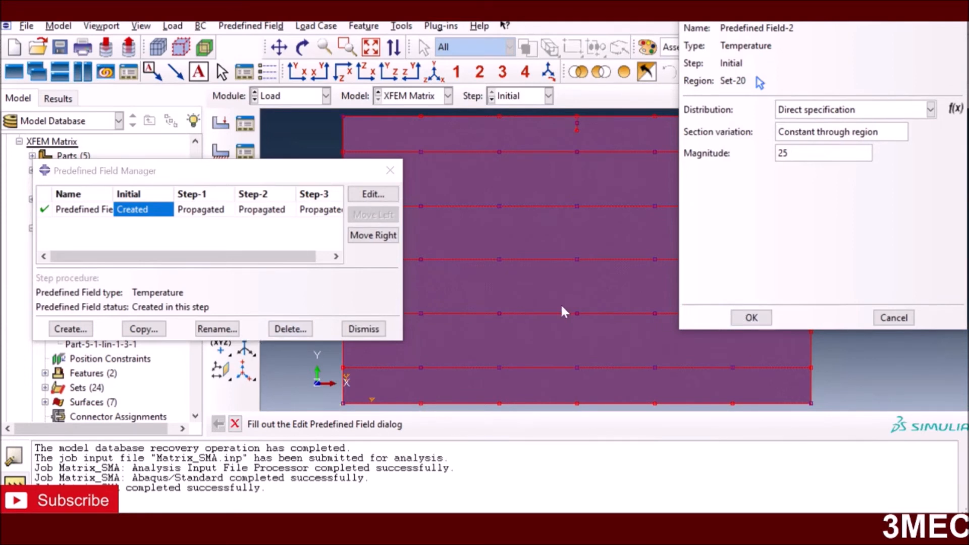
click(751, 318)
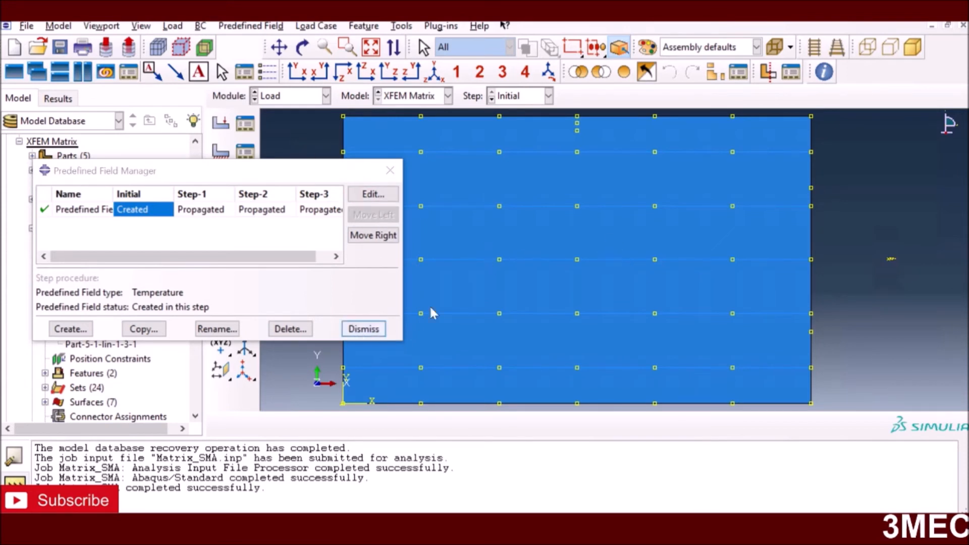
click(364, 328)
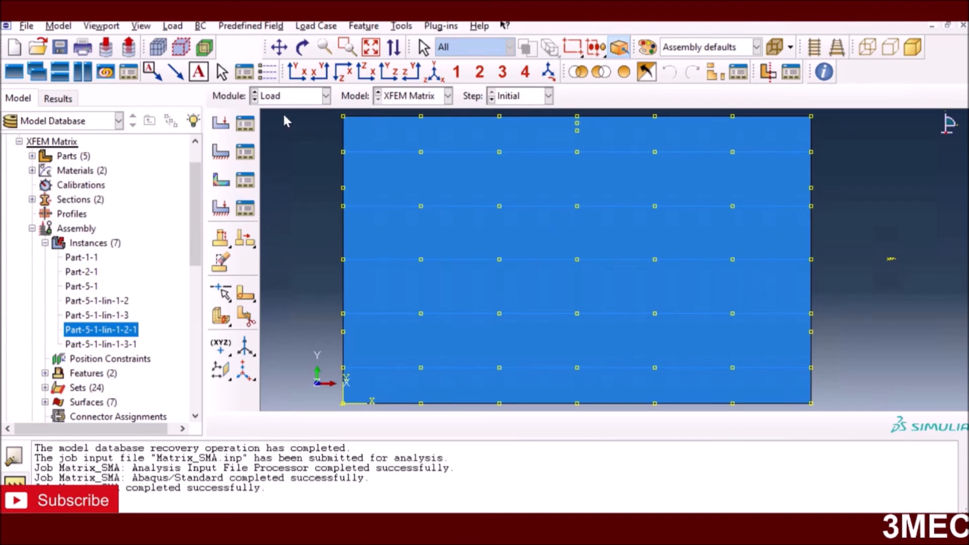
Step: Switch to the Mesh module and examine the assembly's mesh, then view Part-5 on its own
click(284, 97)
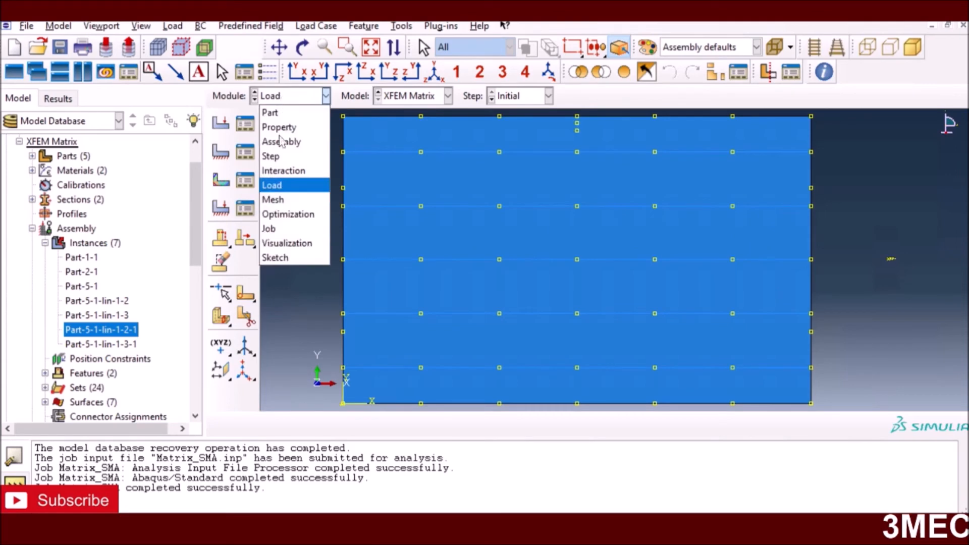
click(277, 201)
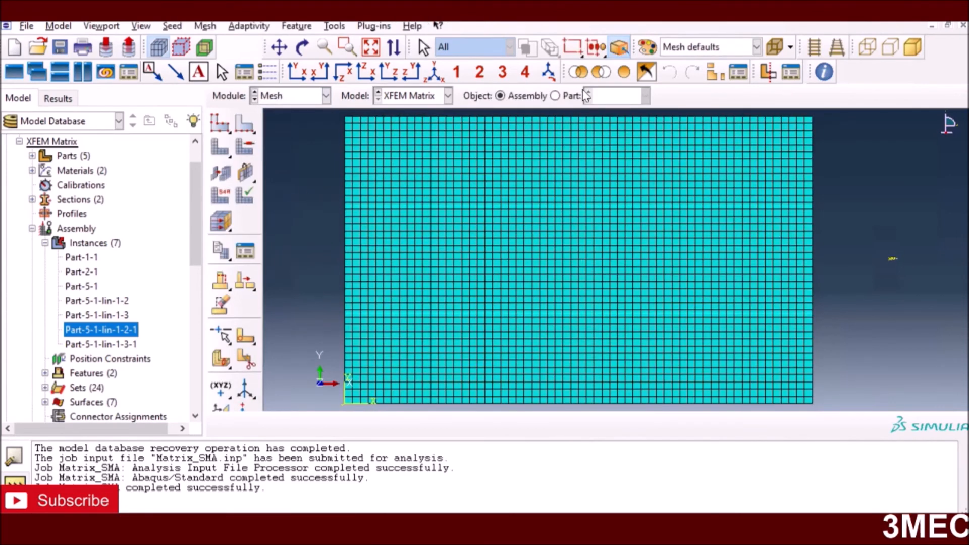
click(555, 96)
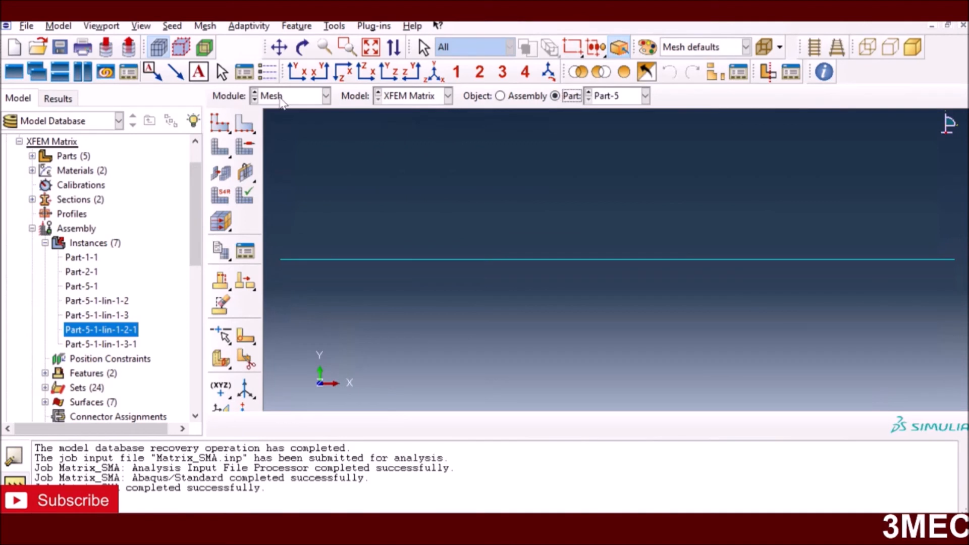
Step: In the Interaction module, examine the XFEM crack growth interaction Int-1, then close its definition and the Interaction Manager
click(281, 100)
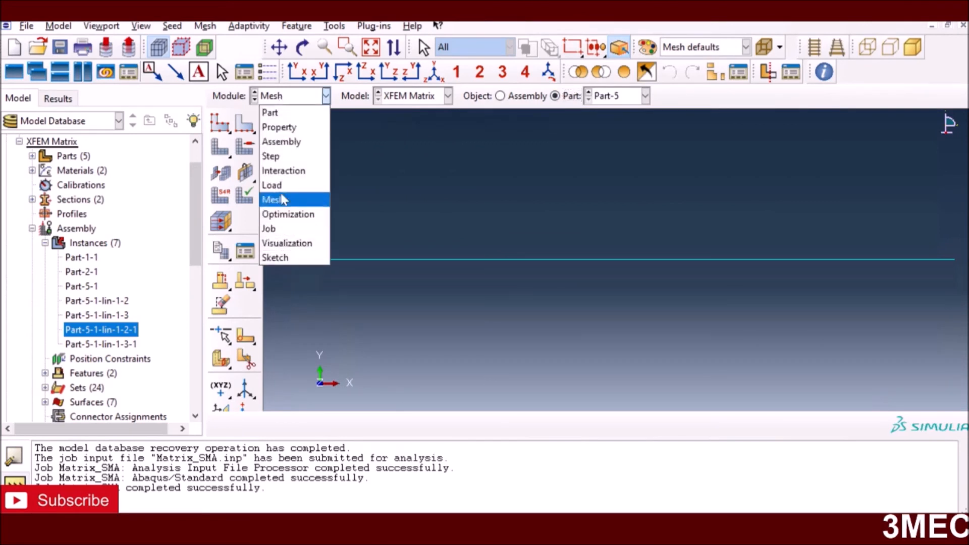
click(281, 171)
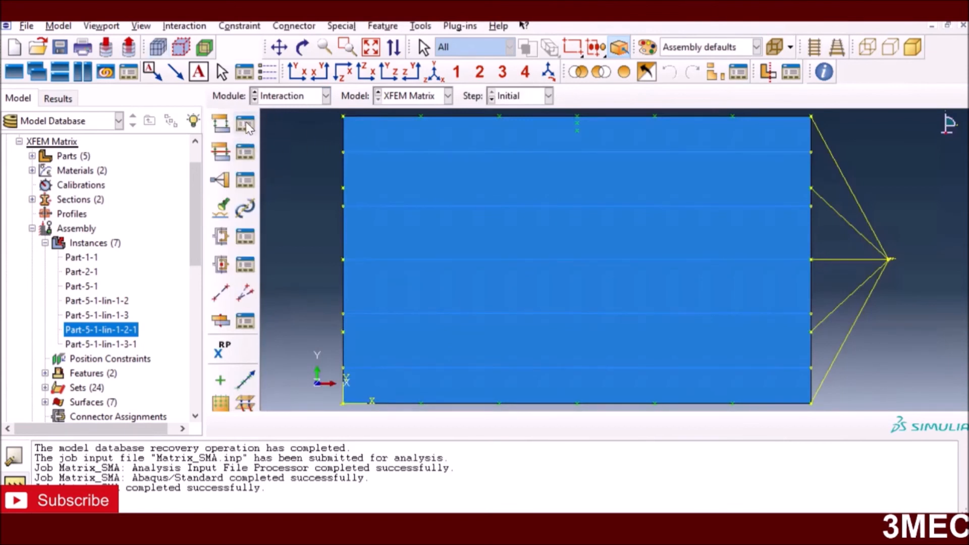
click(245, 123)
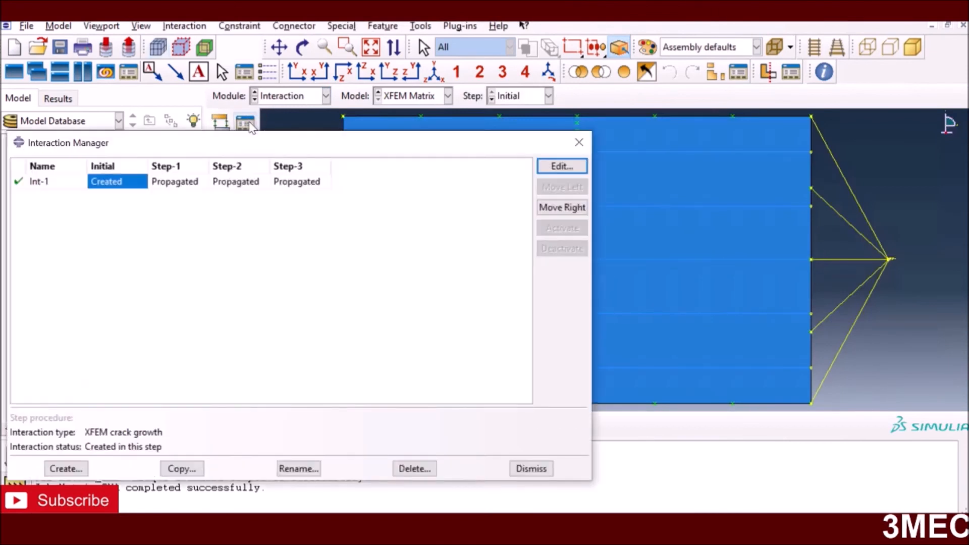
click(564, 168)
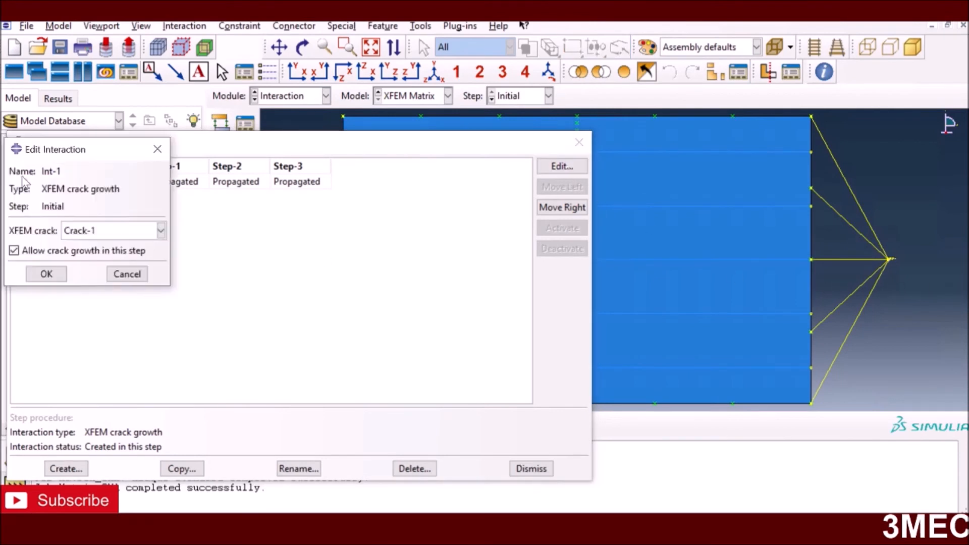
click(126, 277)
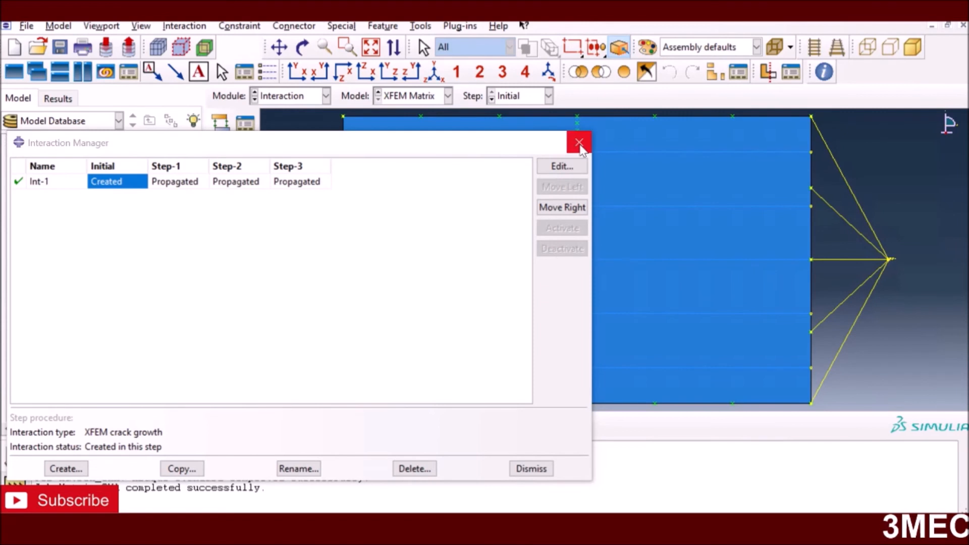
click(579, 143)
Step: Examine the region and crack location of XFEM crack Crack-1, then close its definition and the Crack Manager
click(342, 26)
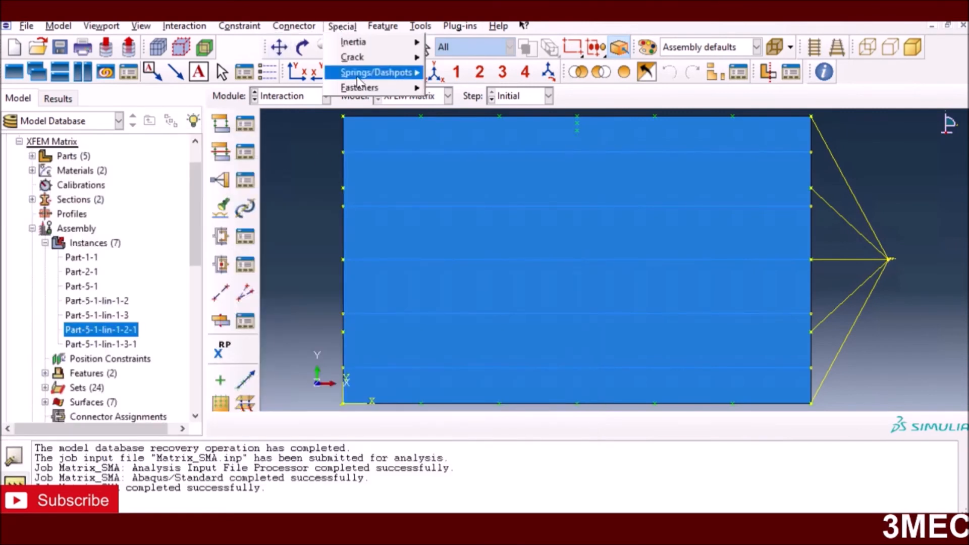
mouse_move(354, 57)
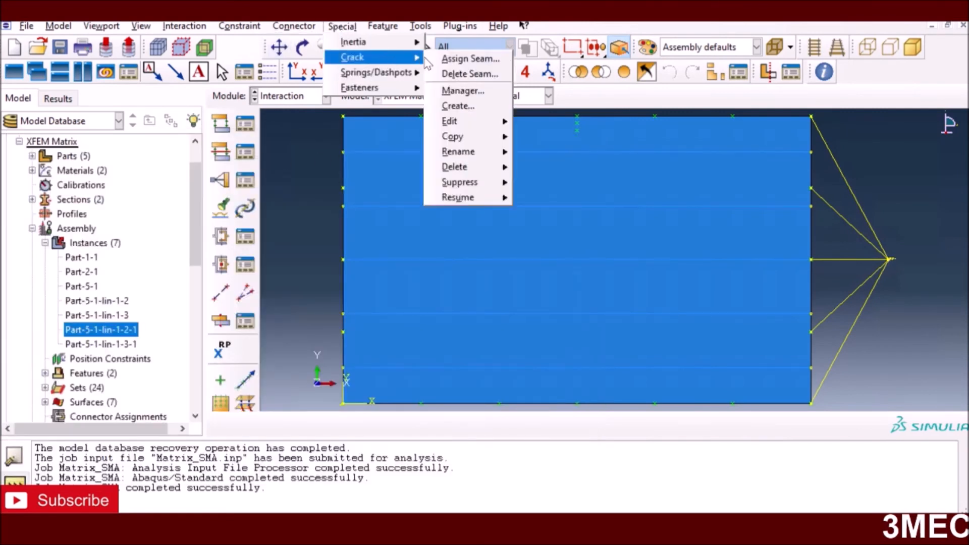
click(463, 92)
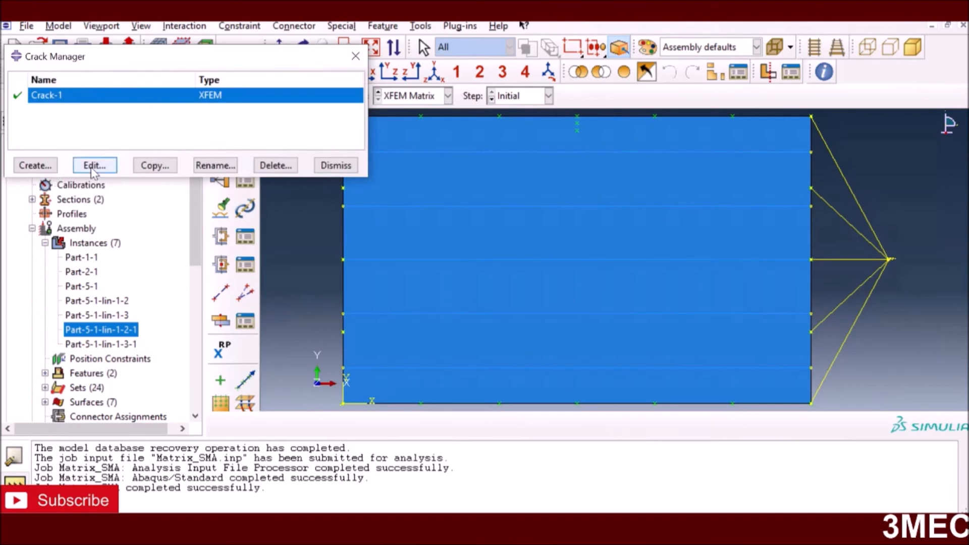
click(93, 166)
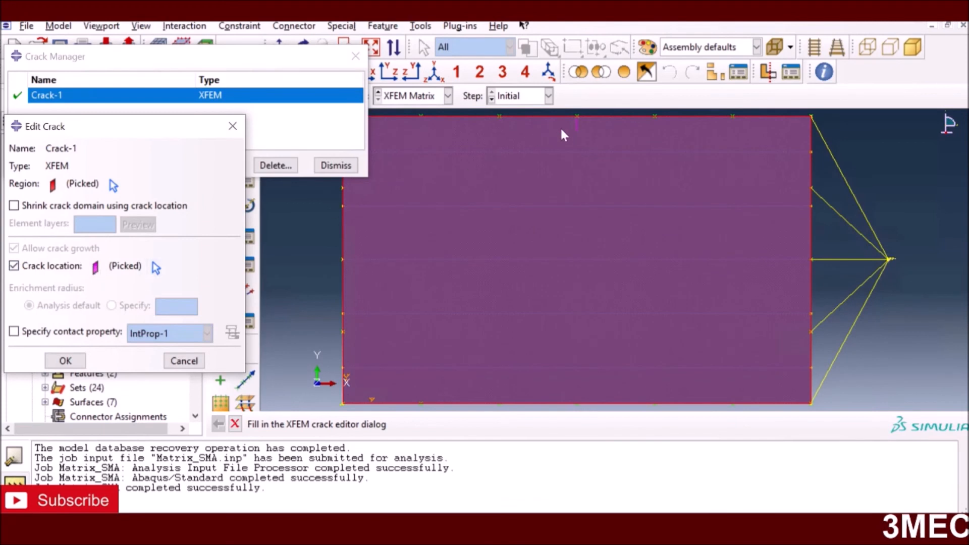
click(184, 361)
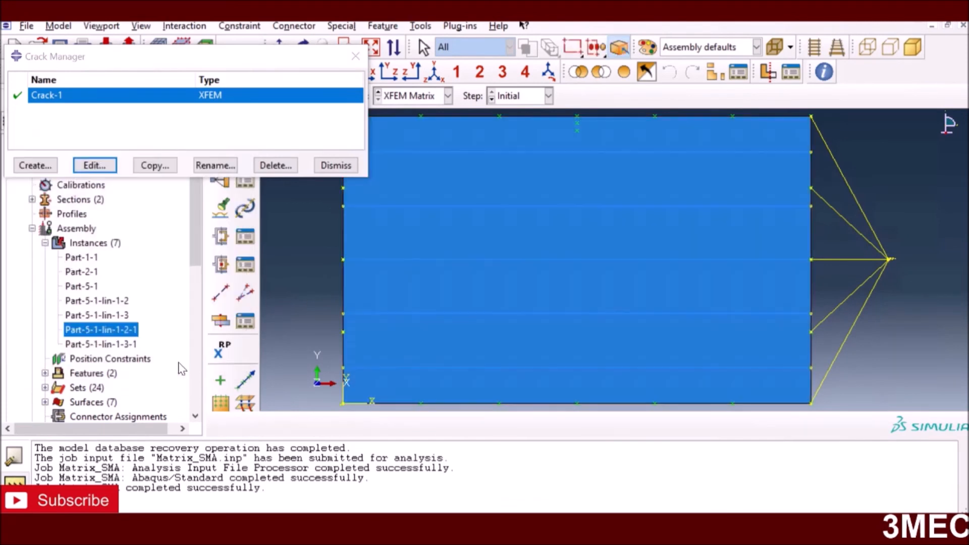
click(324, 167)
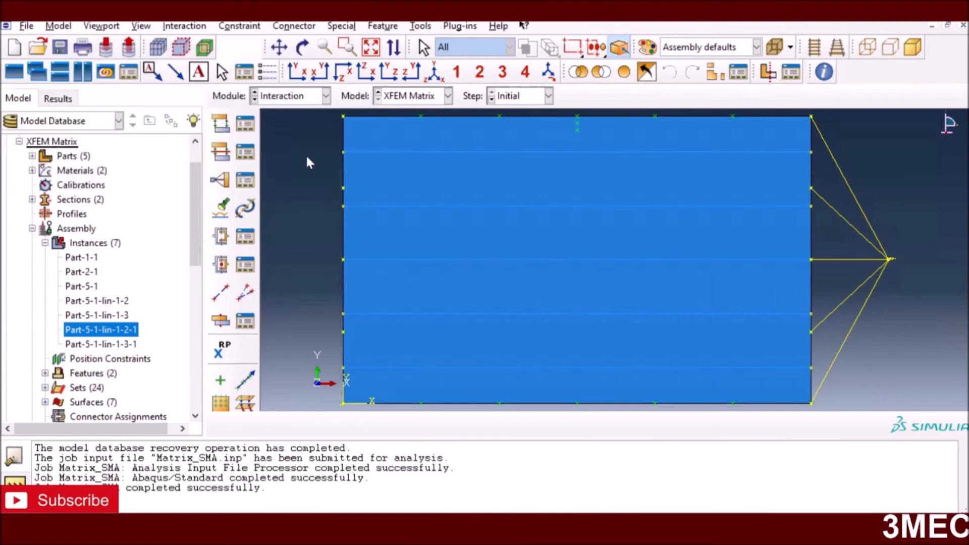
Step: Review the contact interaction property IntProp-1 and close the Interaction Property Manager
click(246, 154)
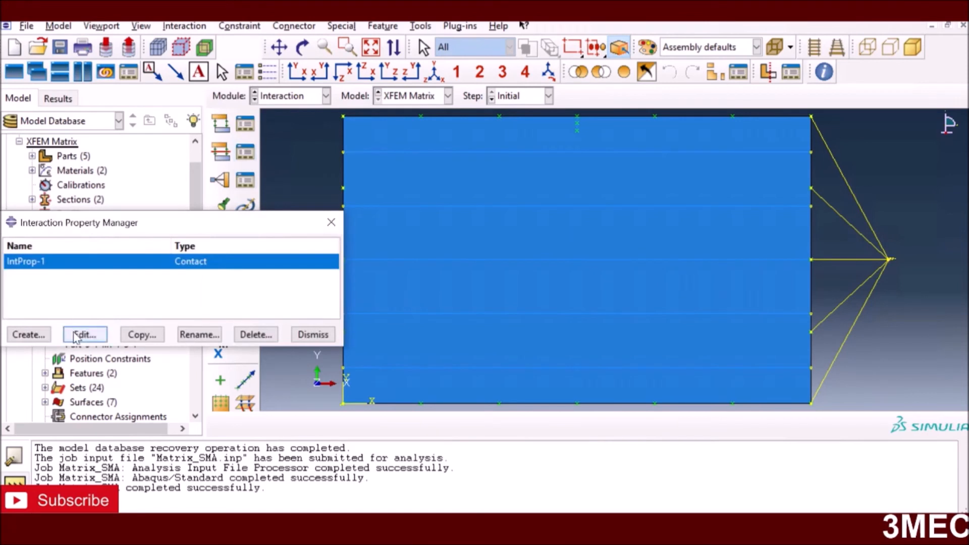
click(98, 335)
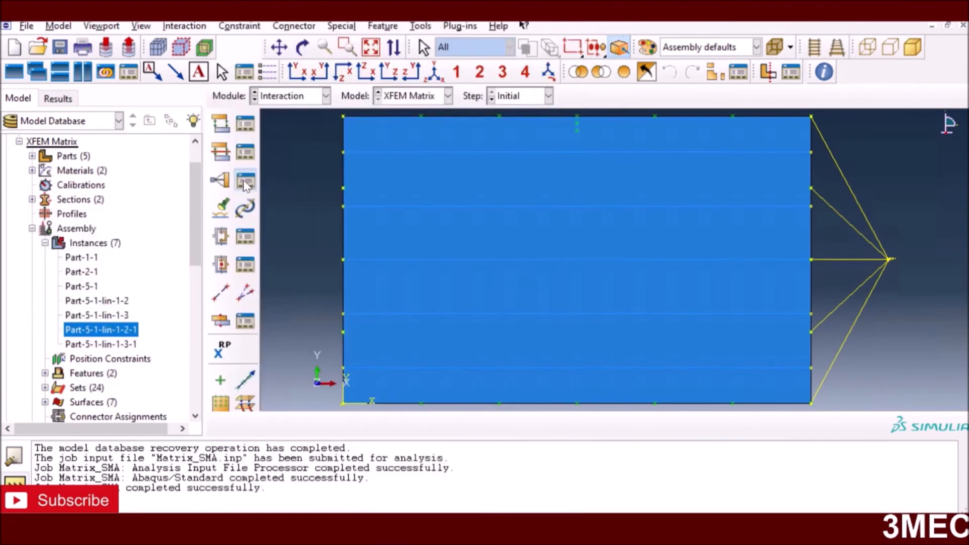
Step: Select the coupling Constraint-1 in the Constraint Manager and locate the Reference Point command for creating its control point
click(245, 180)
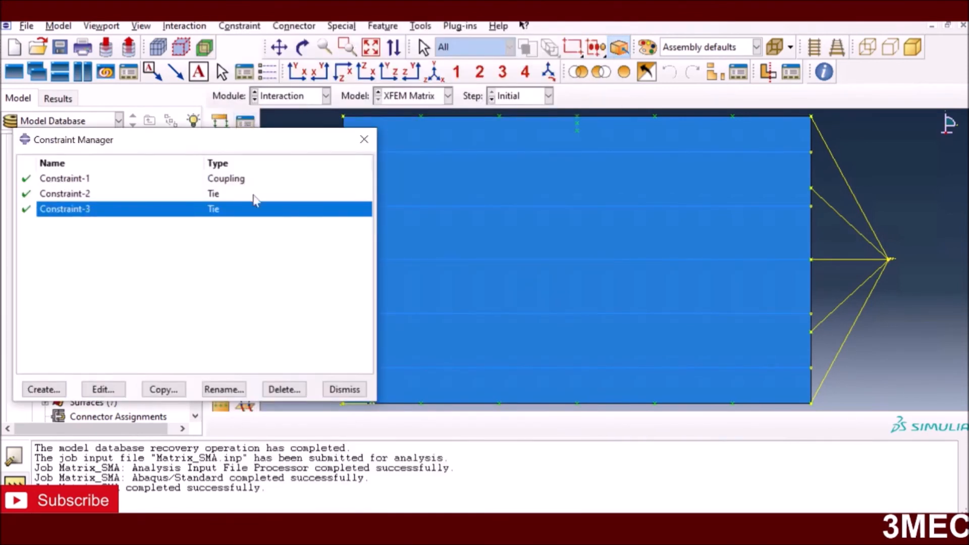
click(71, 180)
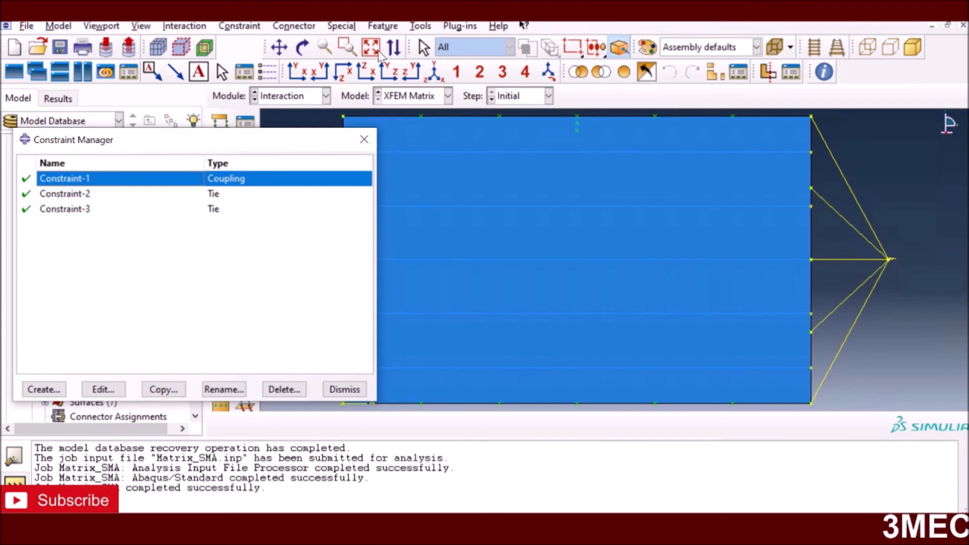
click(420, 26)
mouse_move(461, 26)
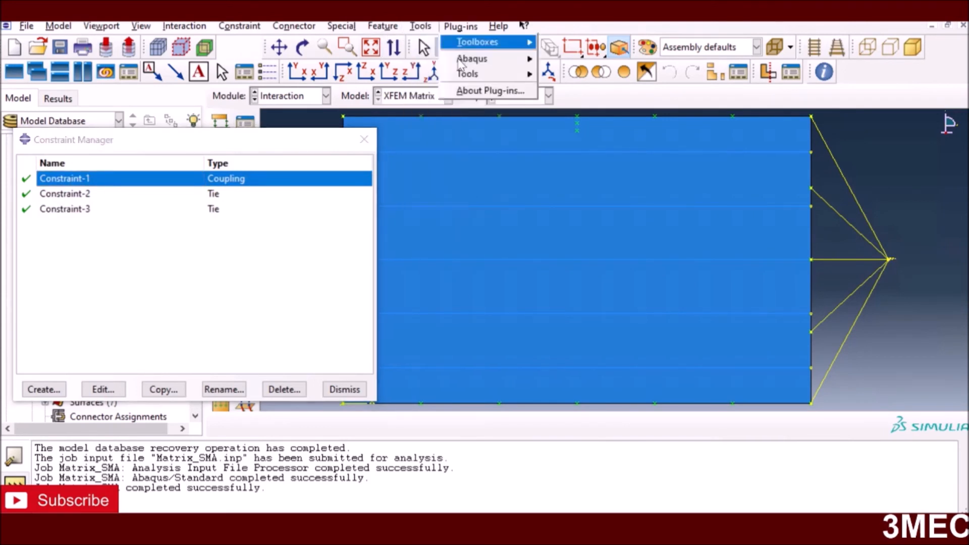
click(427, 28)
click(420, 26)
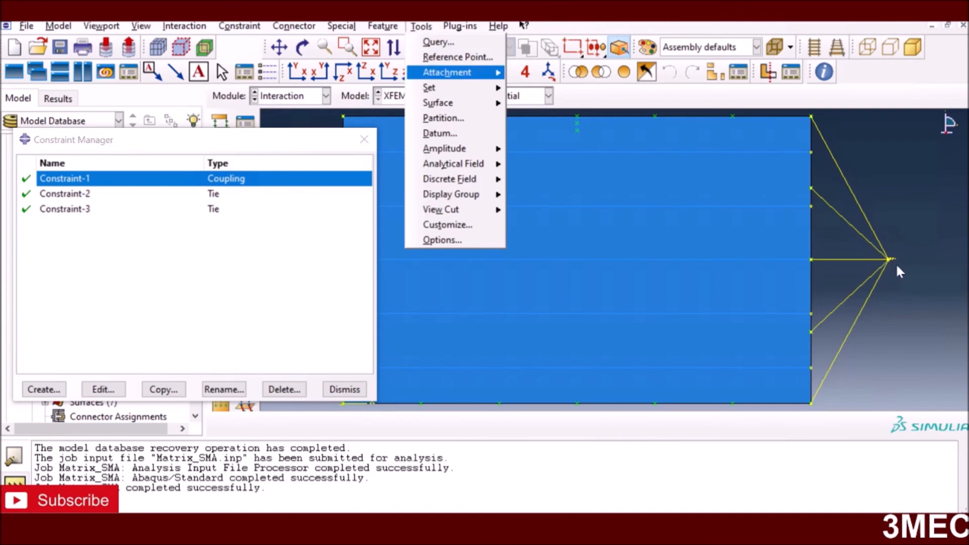
Step: Show the Coupling type for a new constraint and cancel it, then examine the existing definition of Constraint-1
click(67, 195)
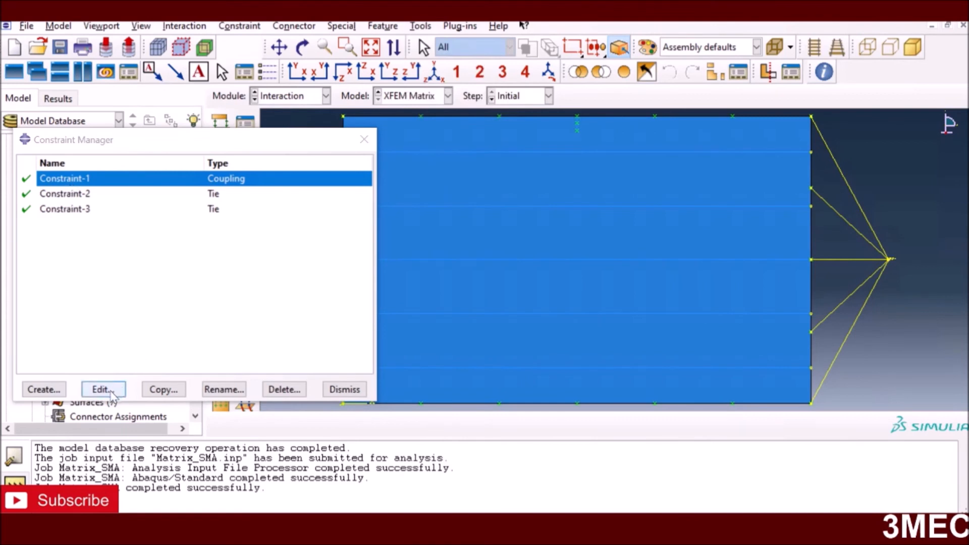
click(44, 389)
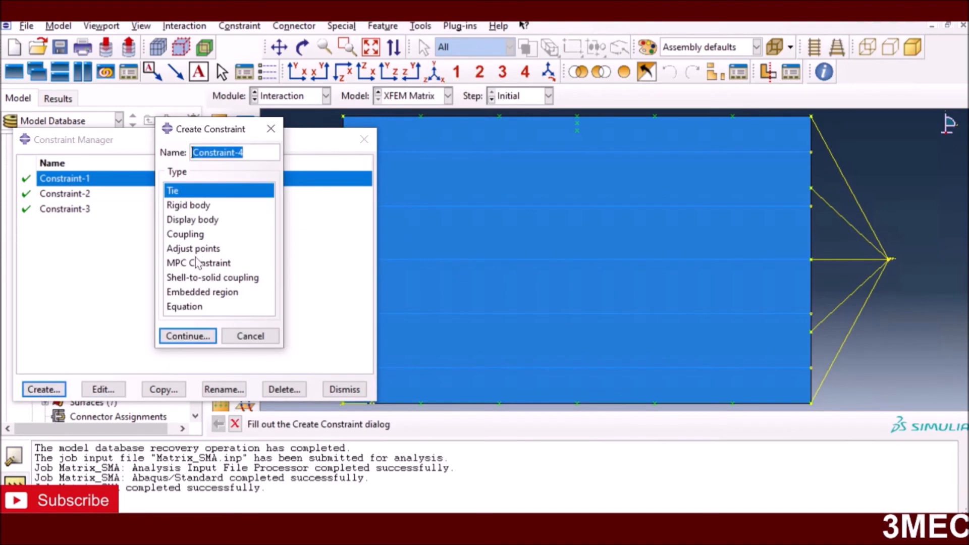
click(194, 236)
click(251, 336)
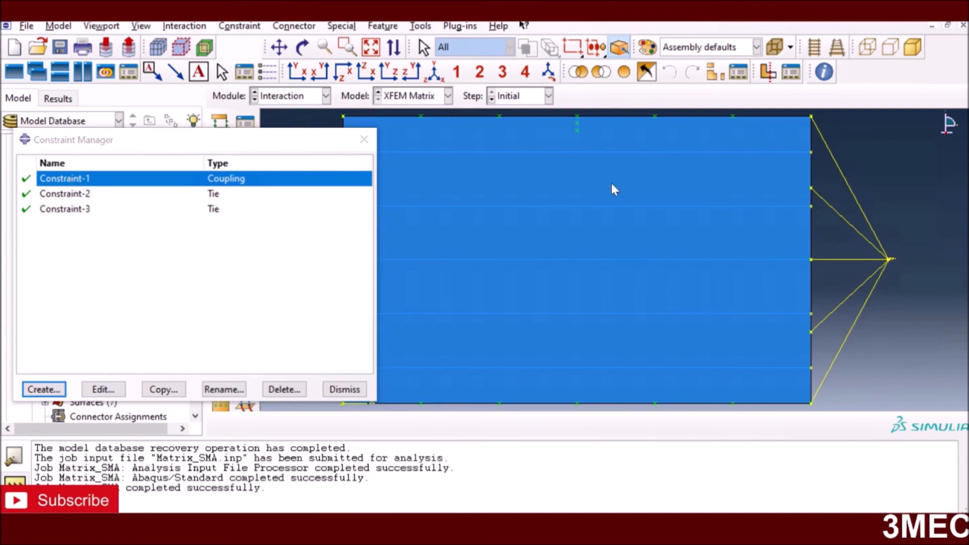
click(99, 390)
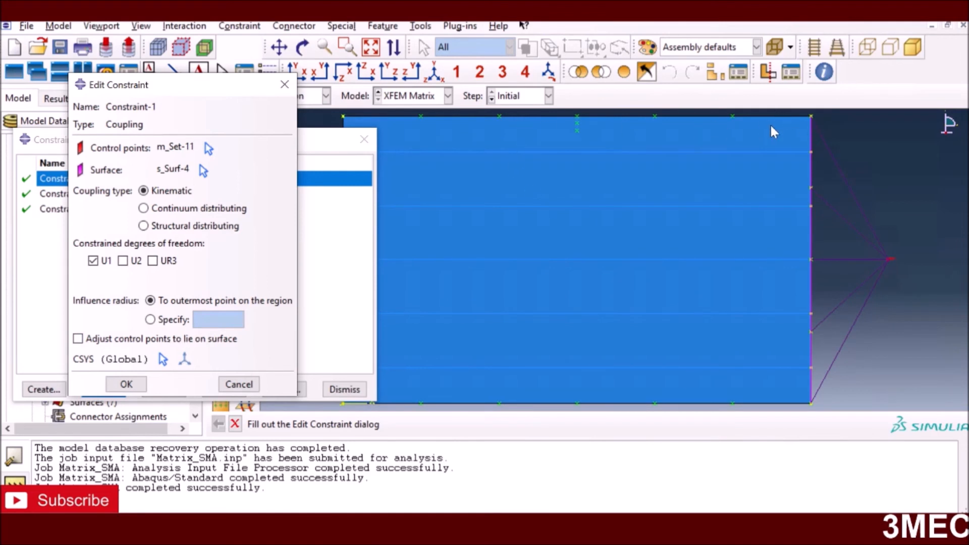
click(126, 385)
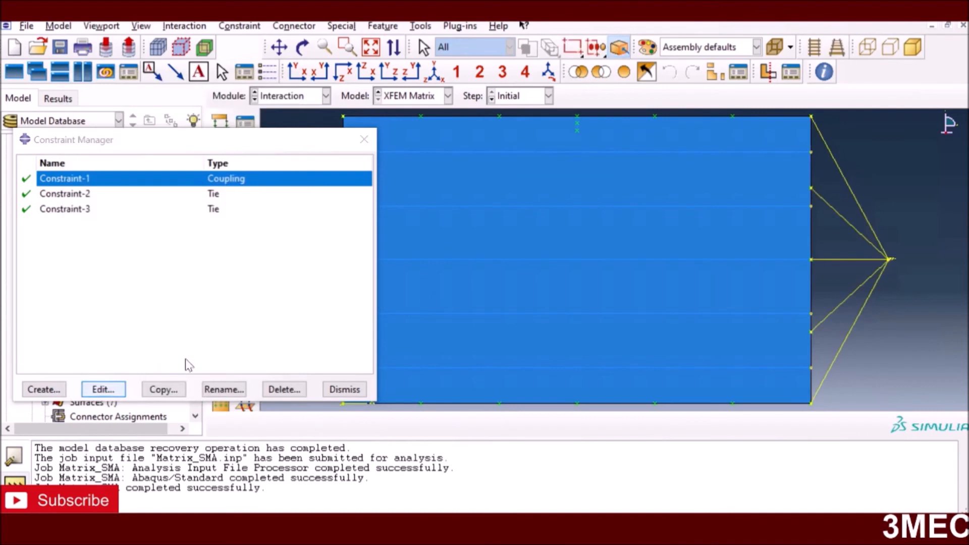
Step: Examine the master and slave surfaces of tie constraints Constraint-2 and Constraint-3, moving the Constraint Manager off the model's left edge
click(81, 194)
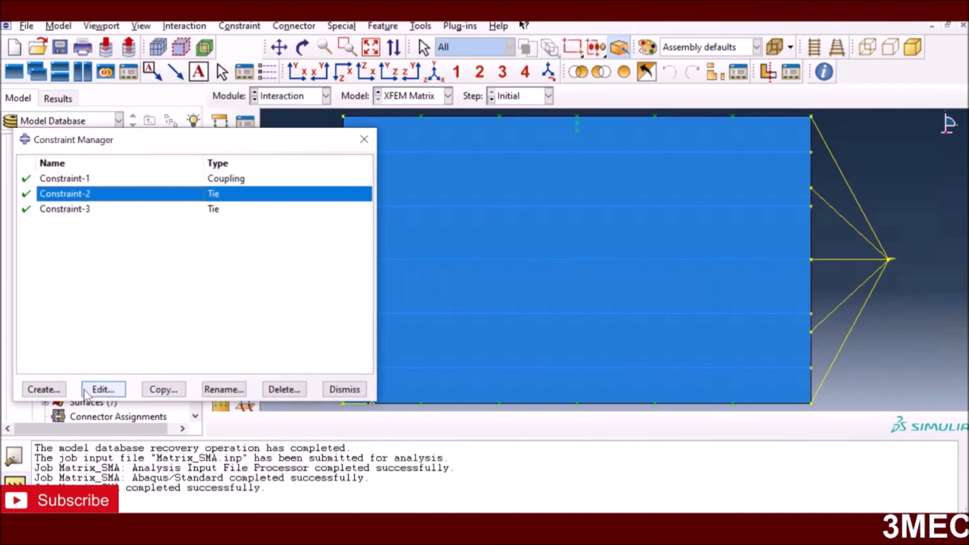
click(103, 390)
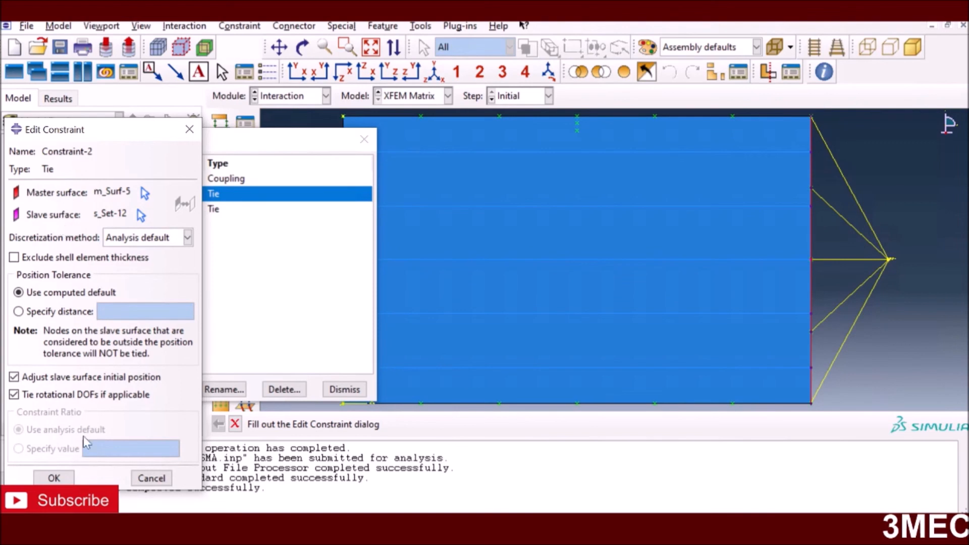
click(69, 479)
drag(313, 144, 757, 133)
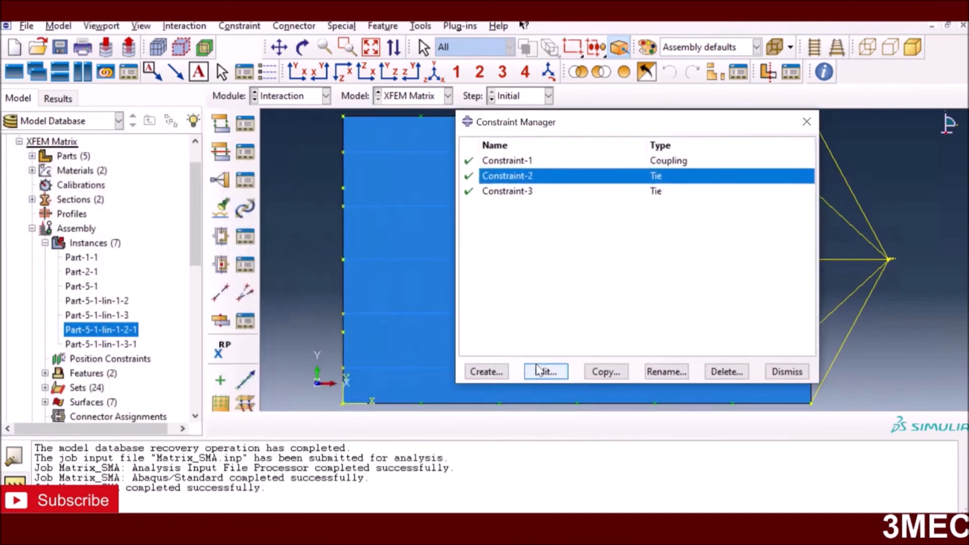
click(510, 192)
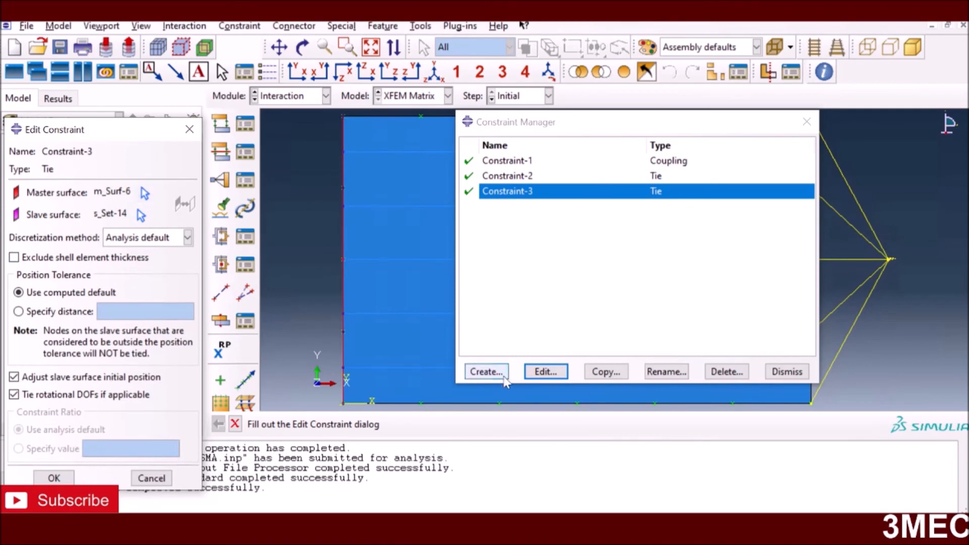
Step: Start a new Tie constraint to show its master type choice, cancel it, and close the Constraint Manager
click(486, 371)
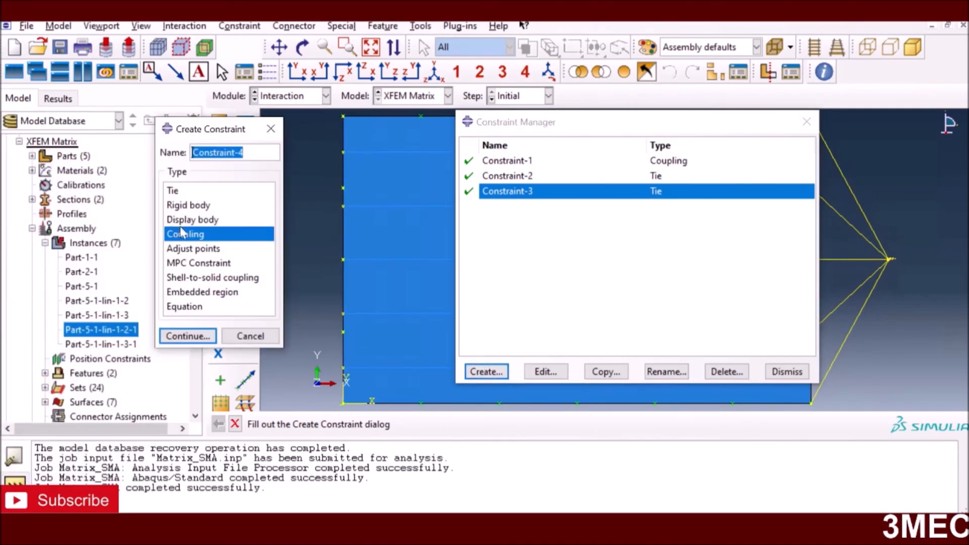
click(211, 191)
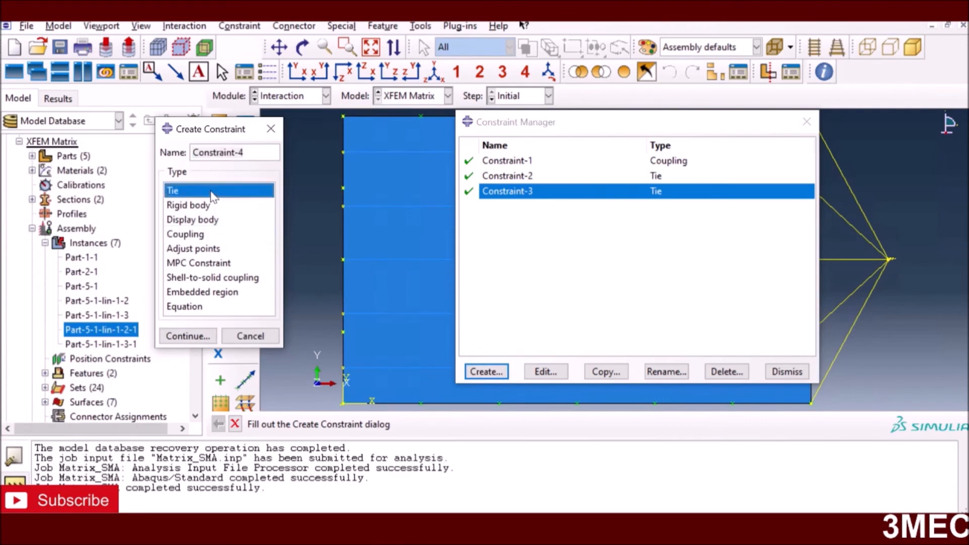
click(192, 335)
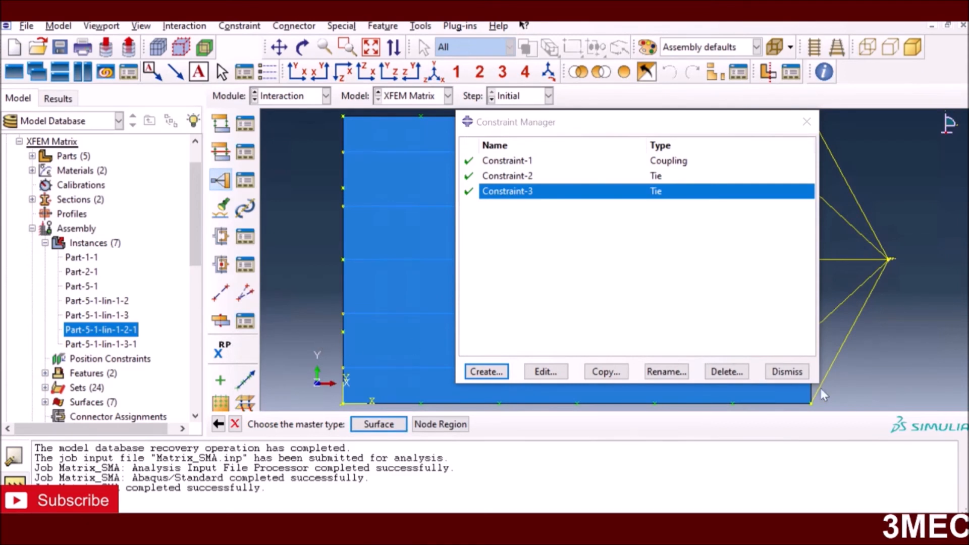
click(236, 425)
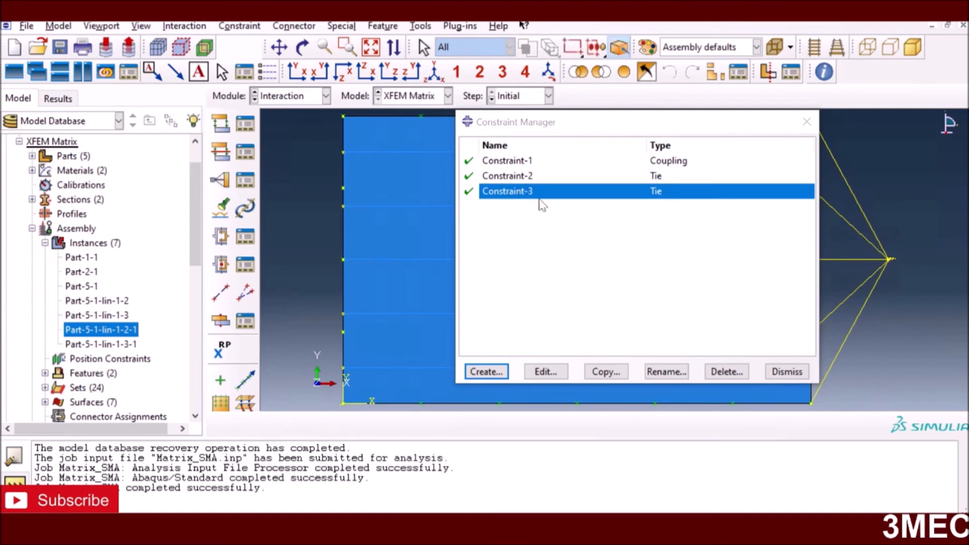
click(782, 371)
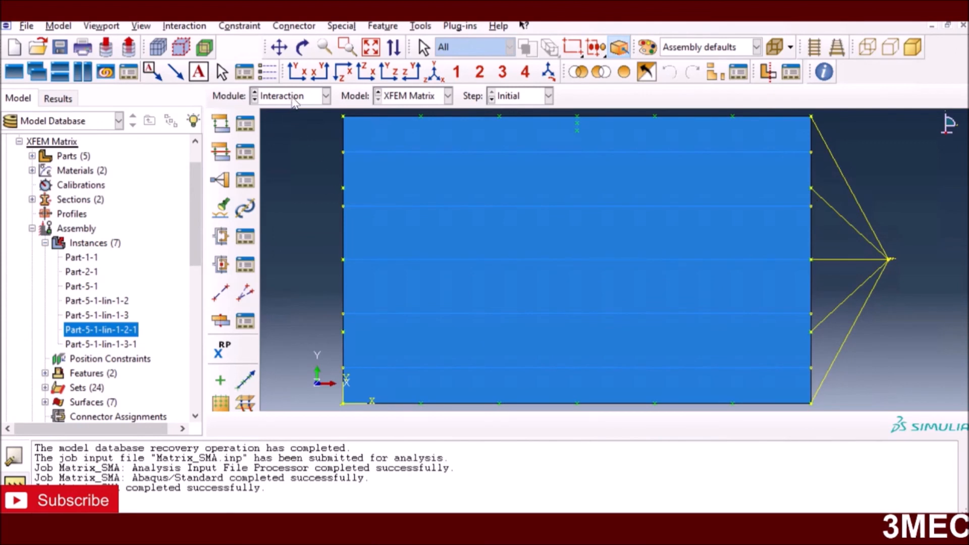
Step: Open the results of the completed Matrix_SMA job and animate its Mises stress contours
click(325, 95)
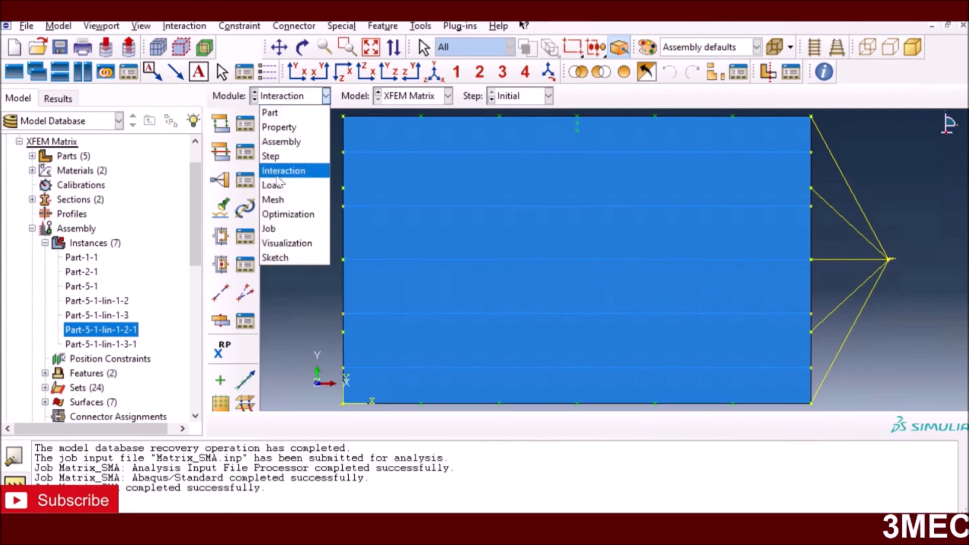
click(288, 229)
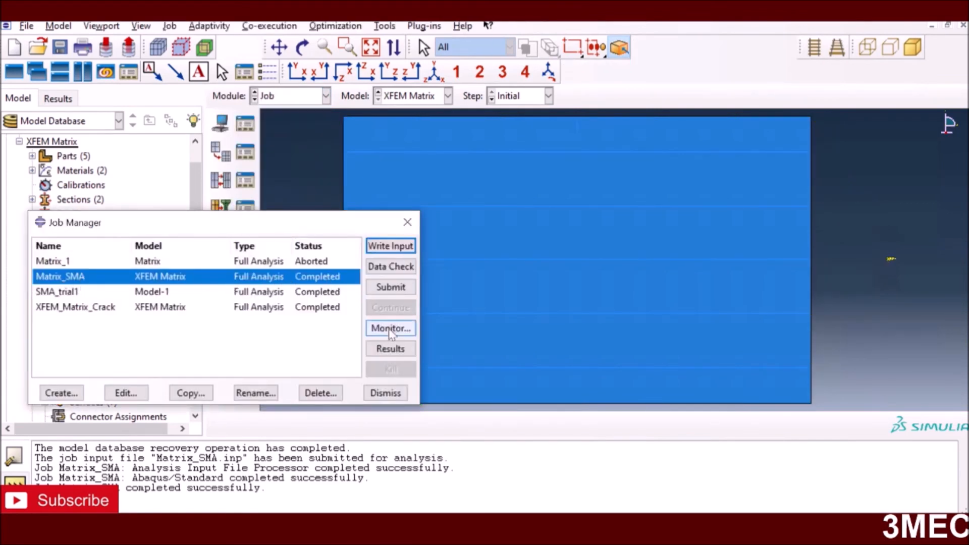
click(390, 349)
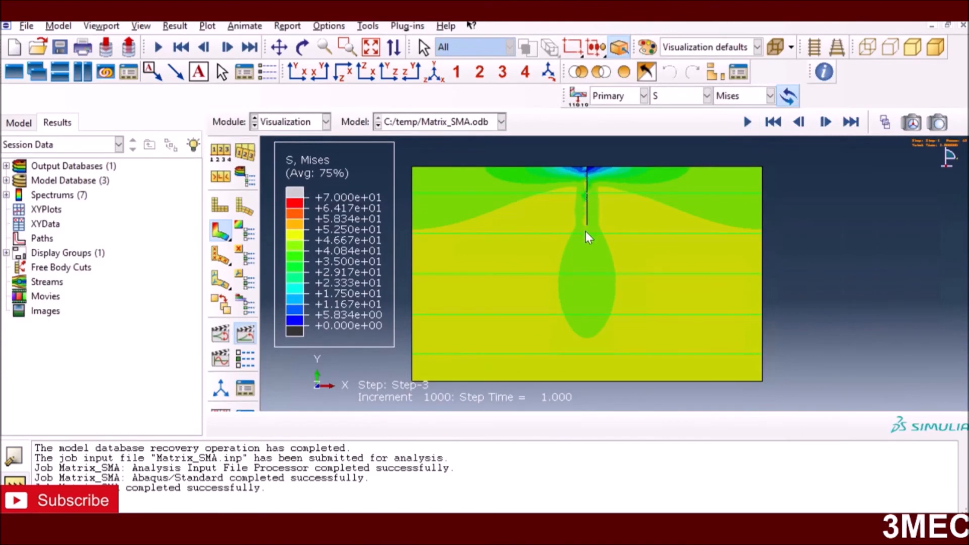
click(747, 122)
Step: View the PEEQ contours of the Matrix_SMA results, and switch the plotted field output to MVF
click(688, 97)
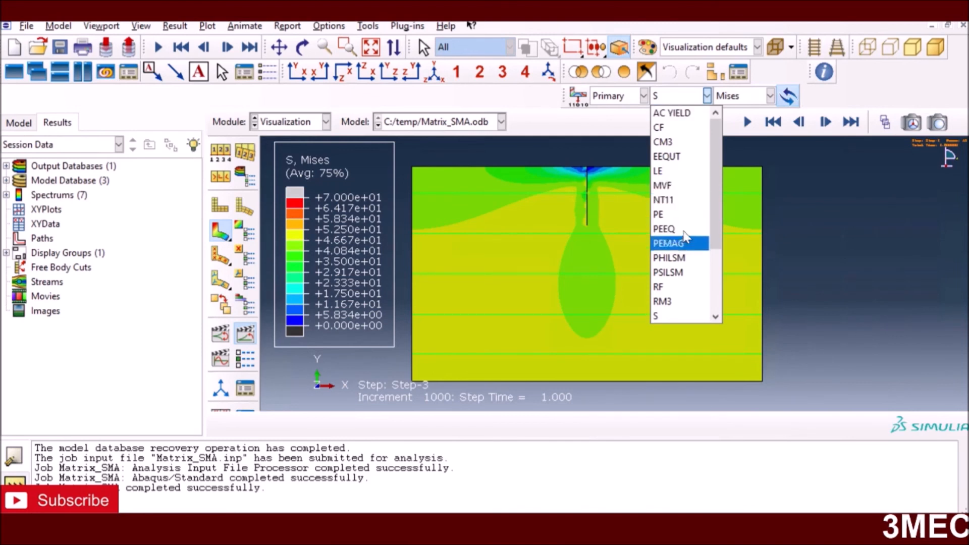
click(631, 261)
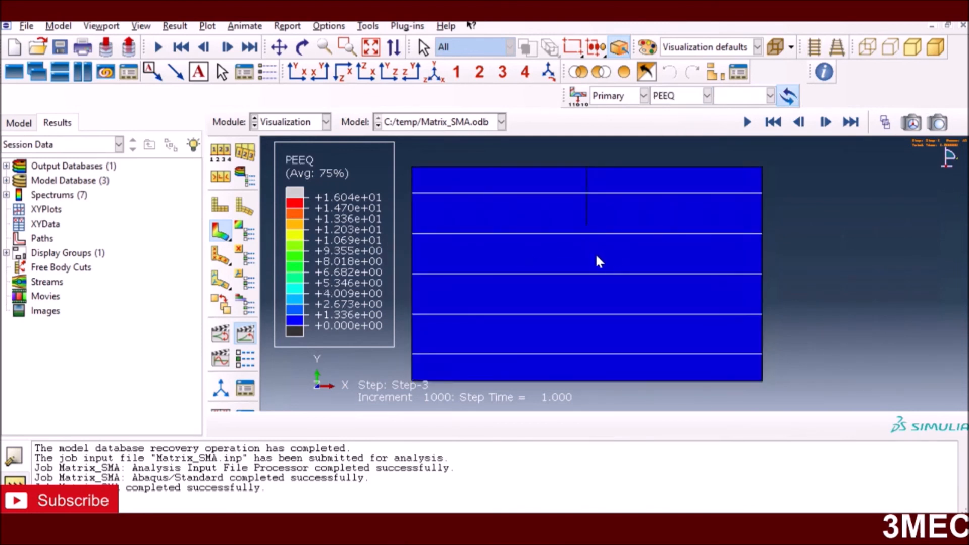
click(699, 95)
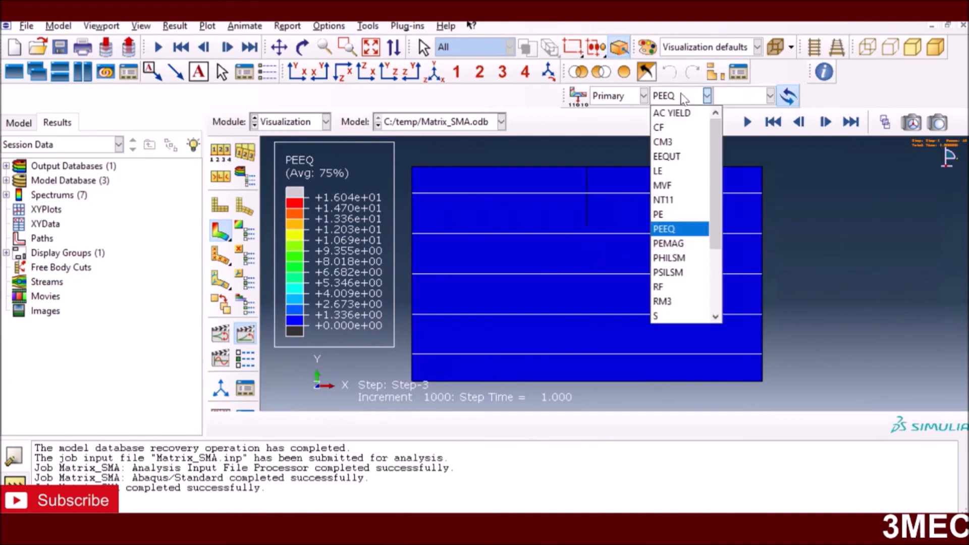
click(681, 187)
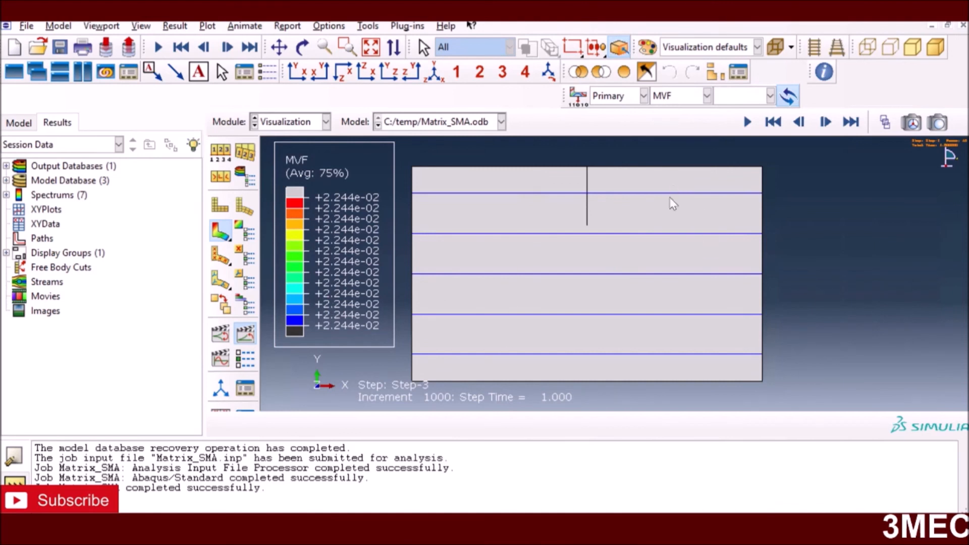
Step: Animate the MVF contours of the embedded wires through the analysis steps
click(663, 98)
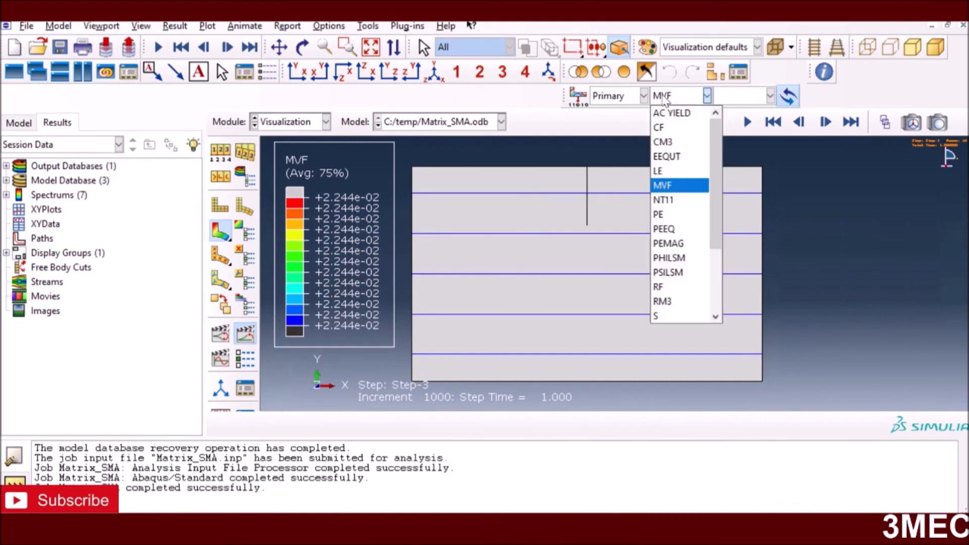
click(749, 124)
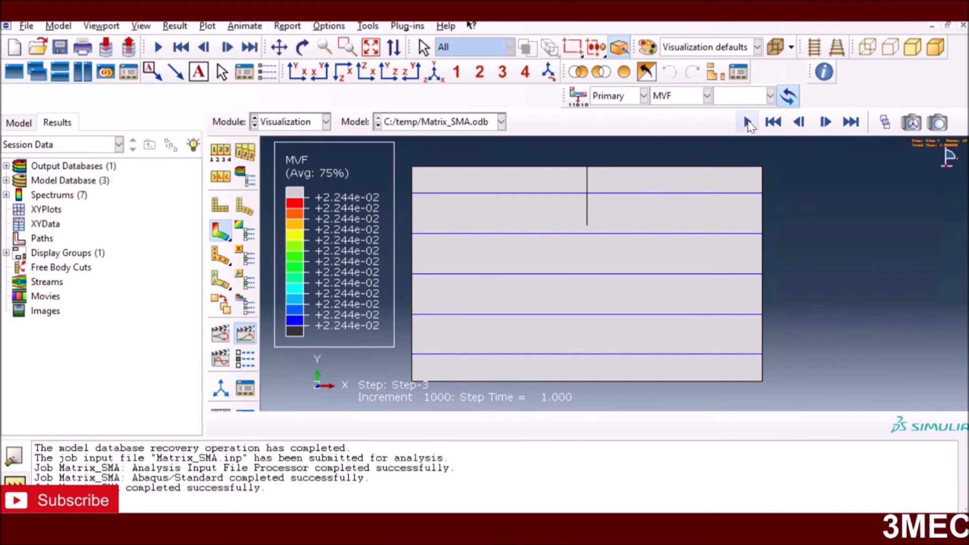
click(749, 124)
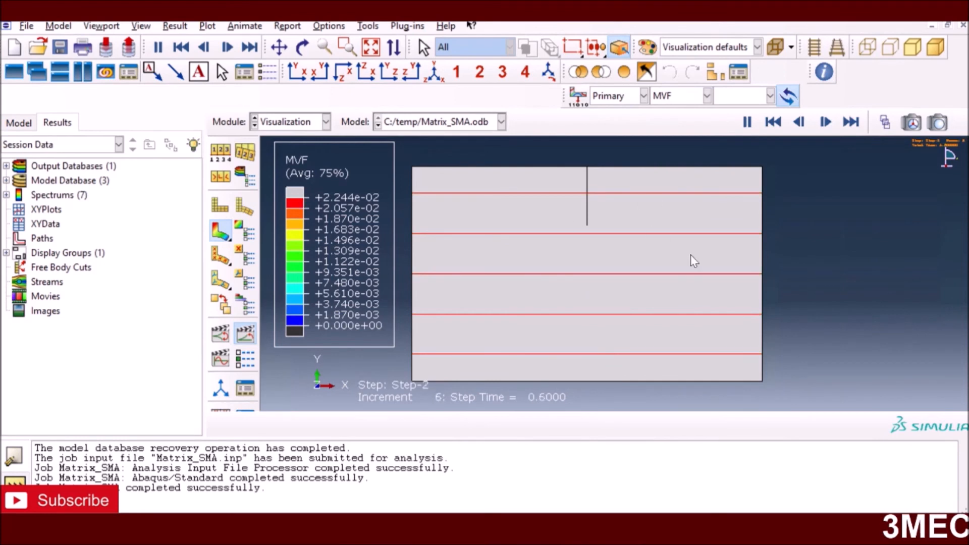
click(692, 98)
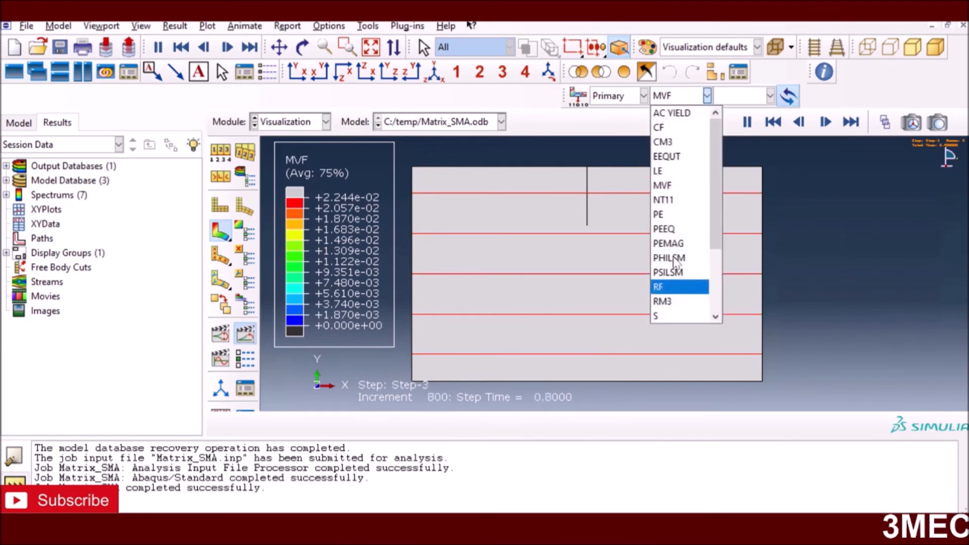
scroll(684, 250, down, 3)
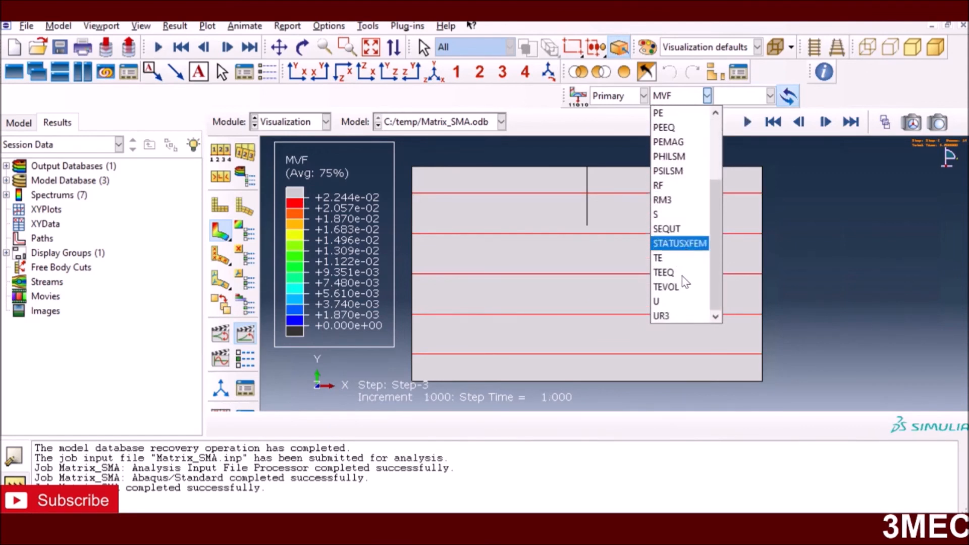
scroll(686, 263, up, 1)
scroll(687, 264, up, 2)
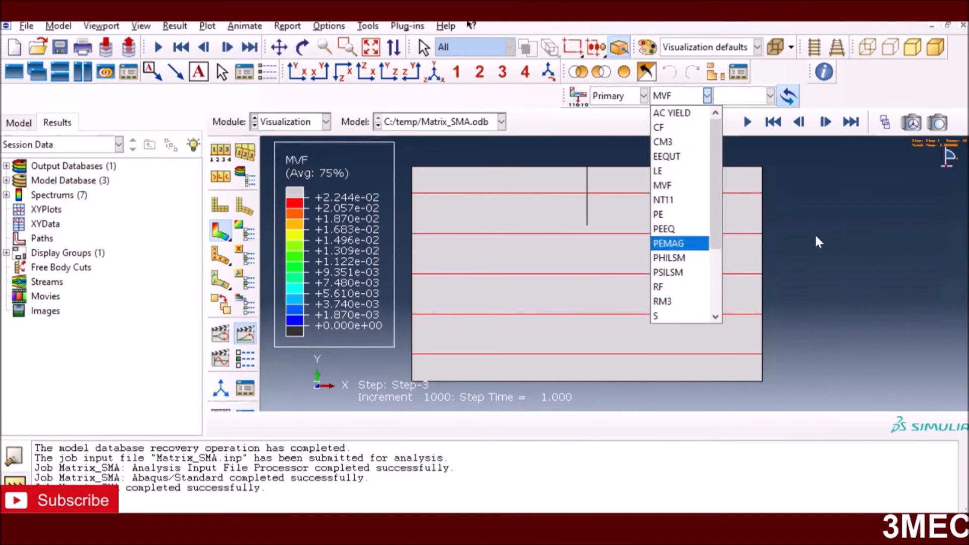
click(826, 226)
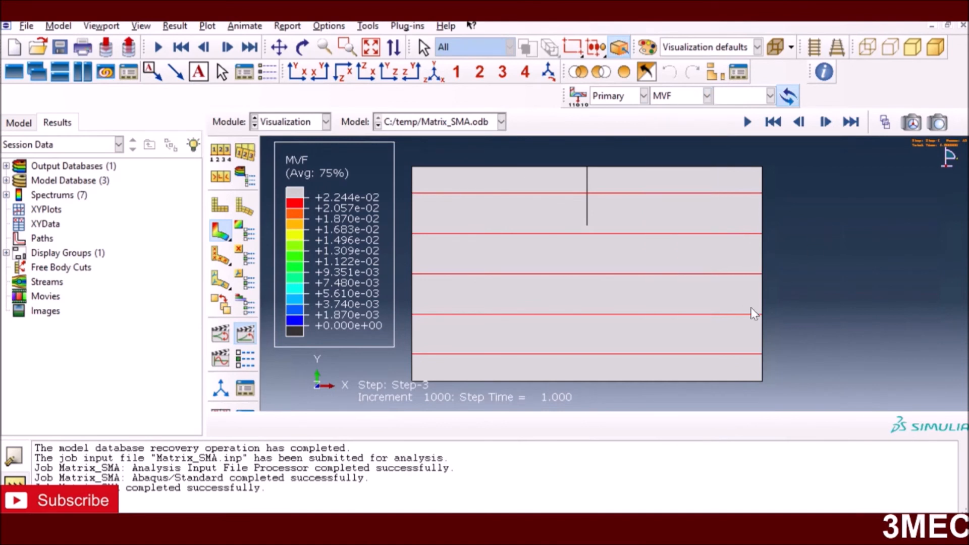